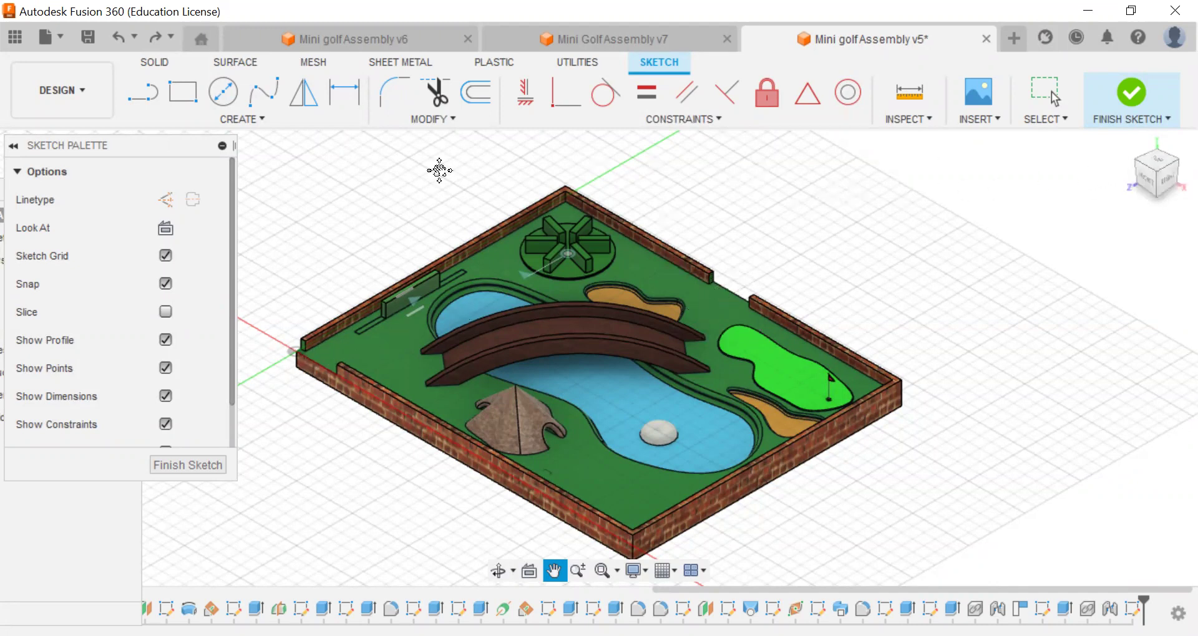
Undo the sketch that was just started and begin a new one on the course's green top surface
{"action": "right_click", "coordinate": [361, 195]}
{"action": "left_click", "coordinate": [363, 167]}
{"action": "key", "text": "Escape"}
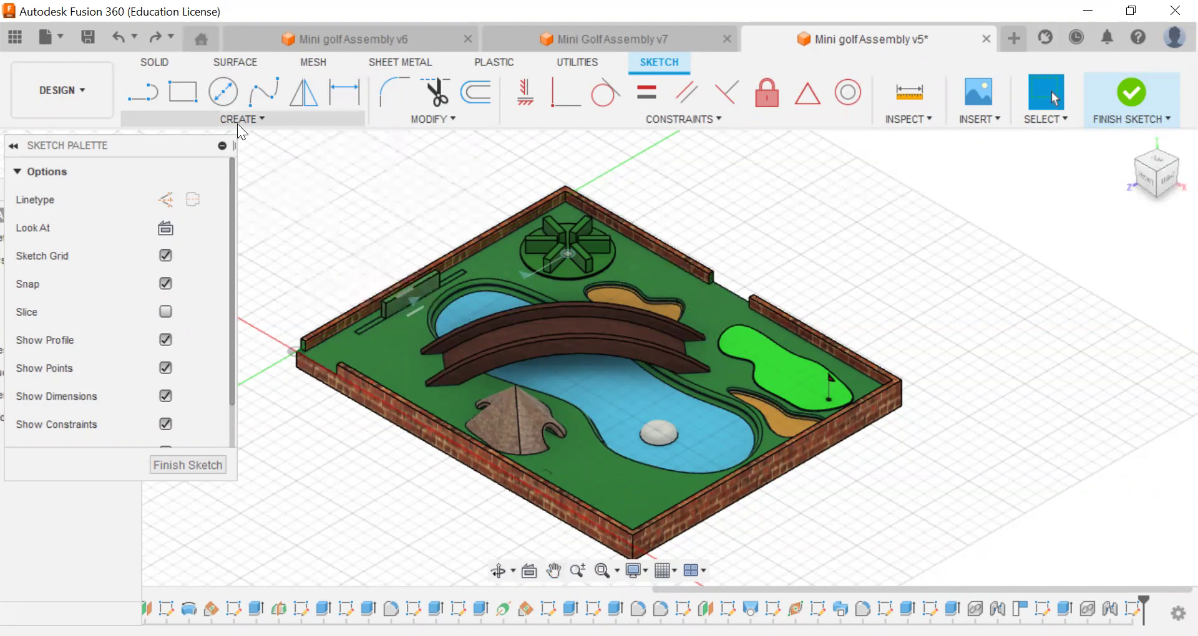
{"action": "left_click", "coordinate": [237, 122]}
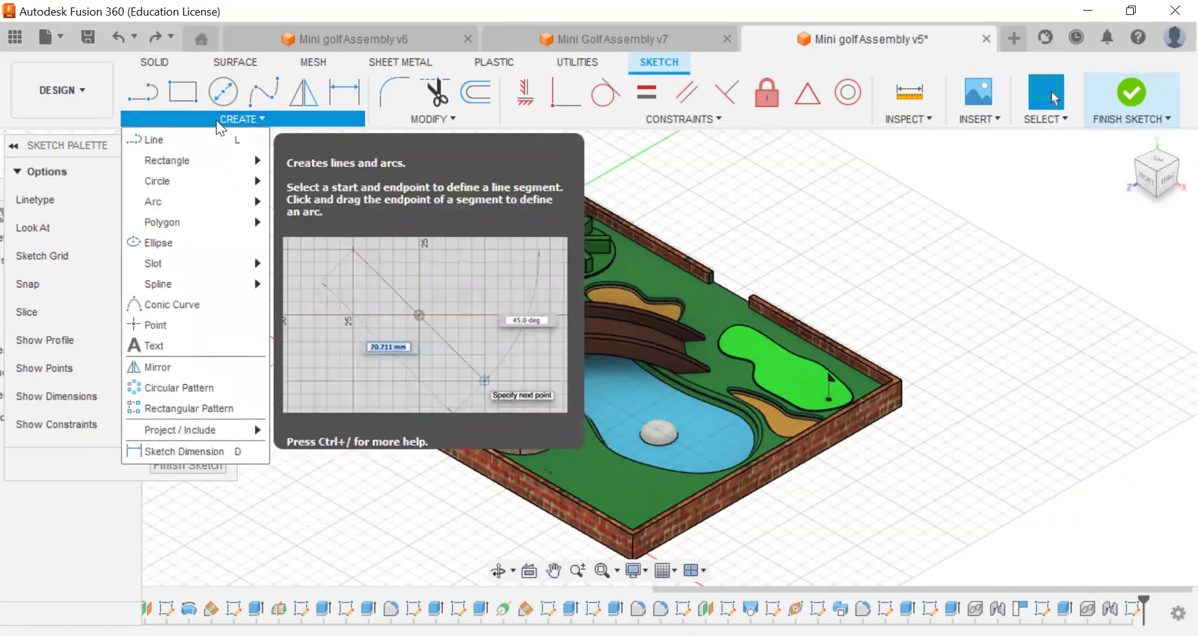
{"action": "left_click", "coordinate": [216, 118]}
{"action": "key", "text": "ctrl+z"}
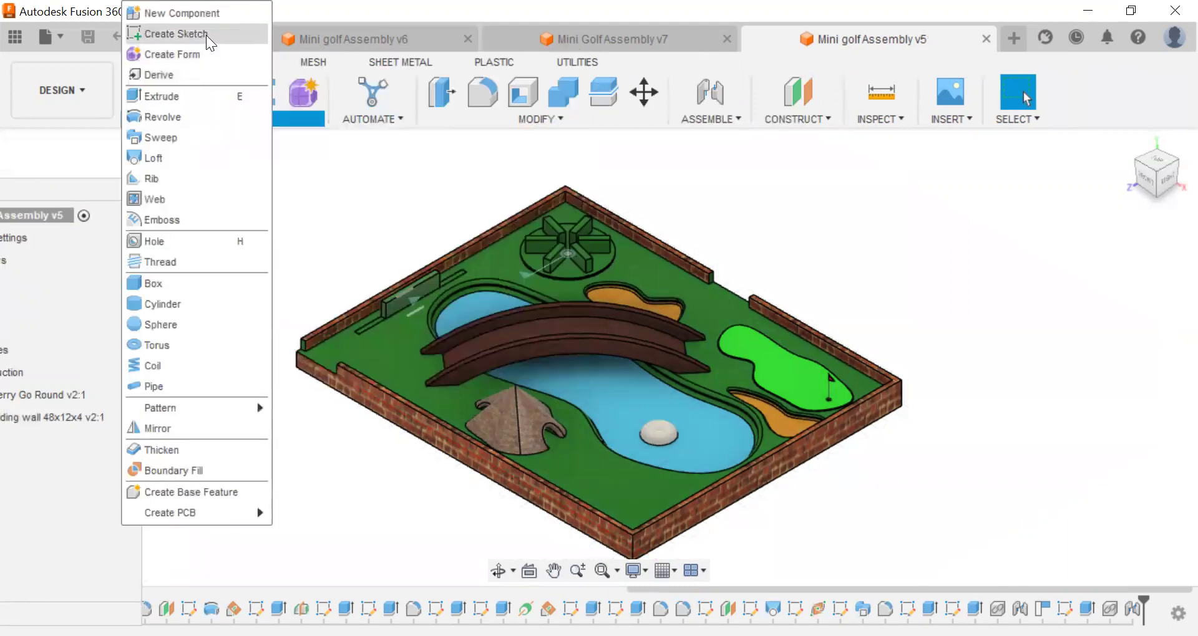
{"action": "left_click", "coordinate": [206, 35]}
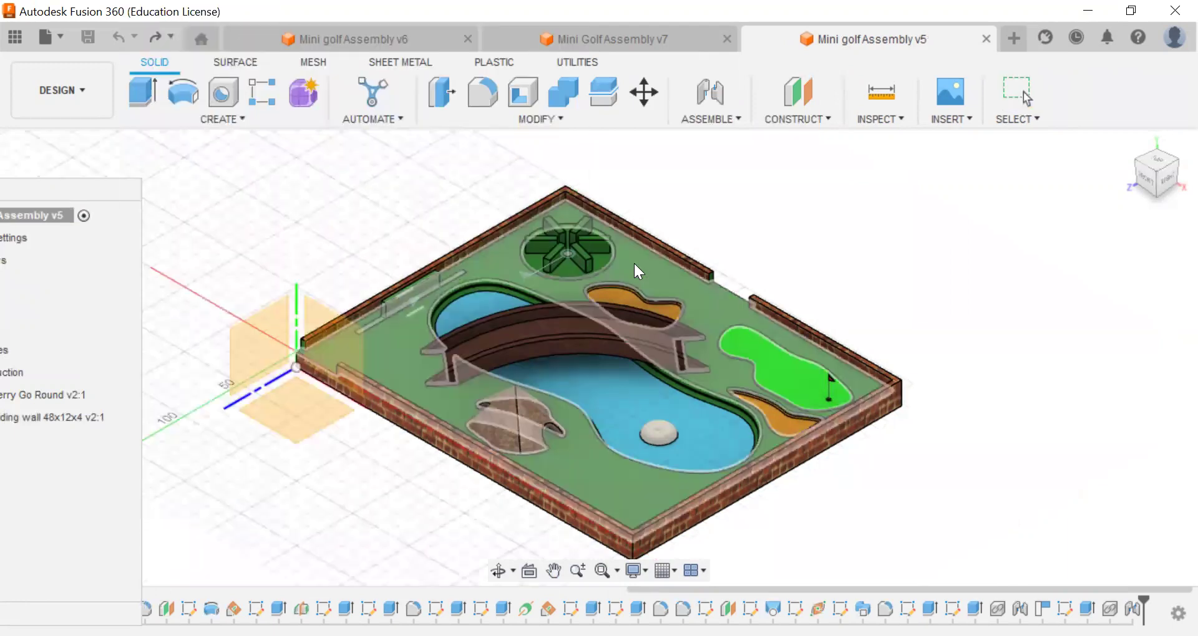
{"action": "left_click", "coordinate": [634, 264]}
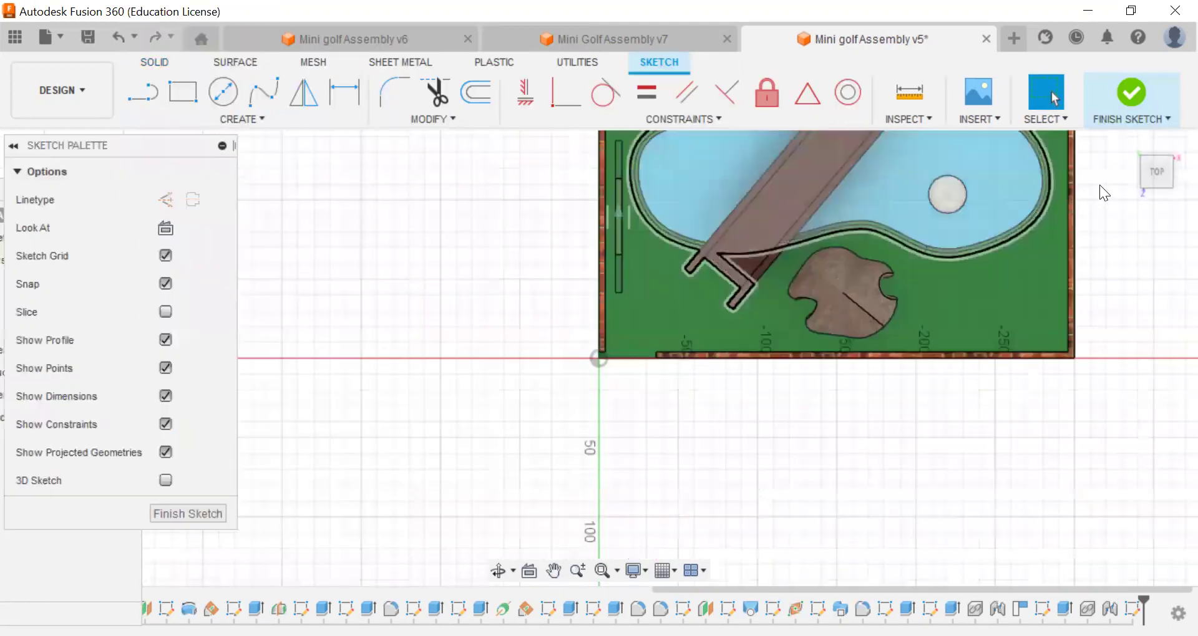
Sketch a 24 by 12 in center rectangle just inside the opening in the brick wall and finish the sketch
{"action": "left_click", "coordinate": [553, 570]}
{"action": "left_click_drag", "start_coordinate": [856, 417], "coordinate": [704, 593]}
{"action": "left_click_drag", "start_coordinate": [934, 300], "coordinate": [859, 379]}
{"action": "key", "text": "Escape"}
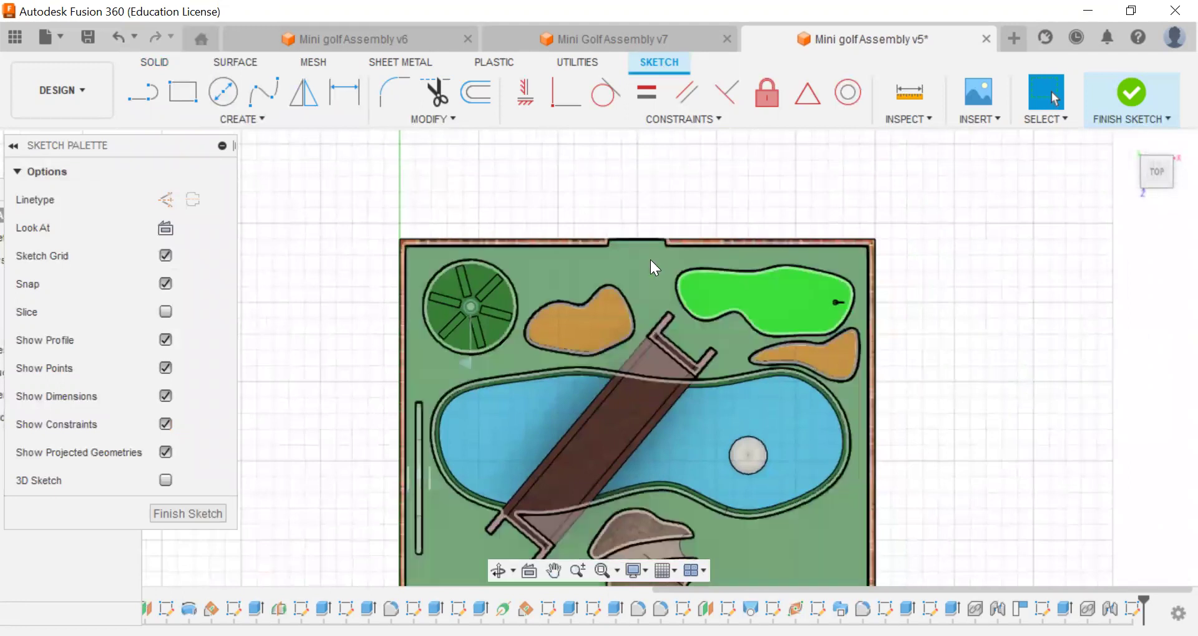
{"action": "left_click_drag", "start_coordinate": [1153, 172], "coordinate": [755, 100]}
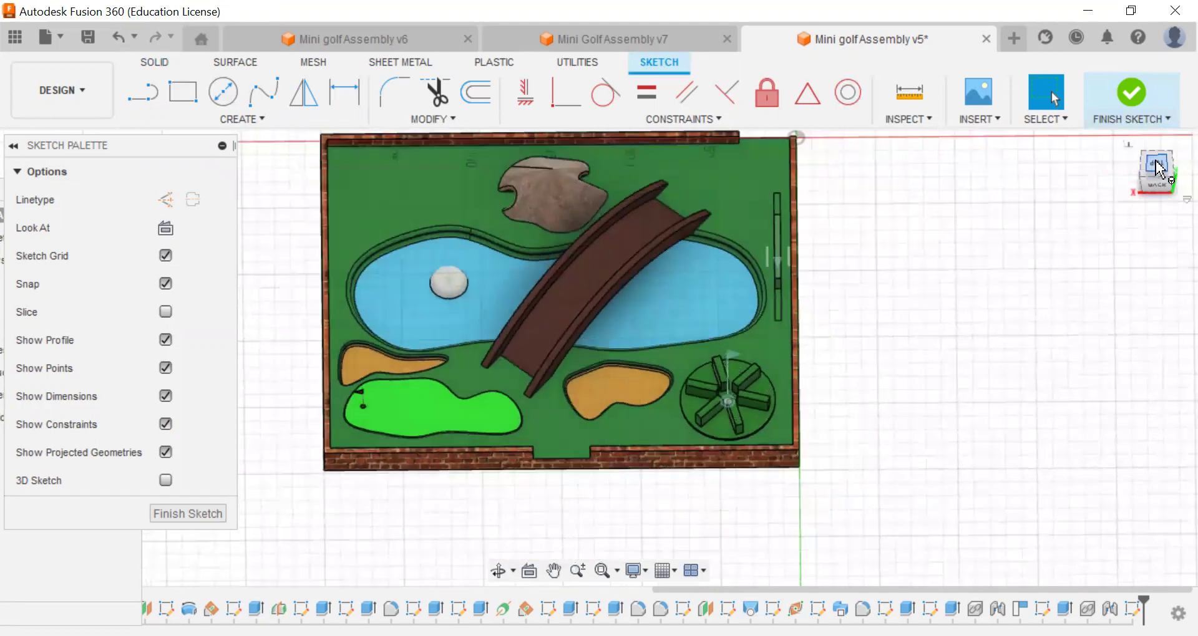
{"action": "scroll", "coordinate": [798, 342], "scroll_direction": "up", "scroll_amount": 6}
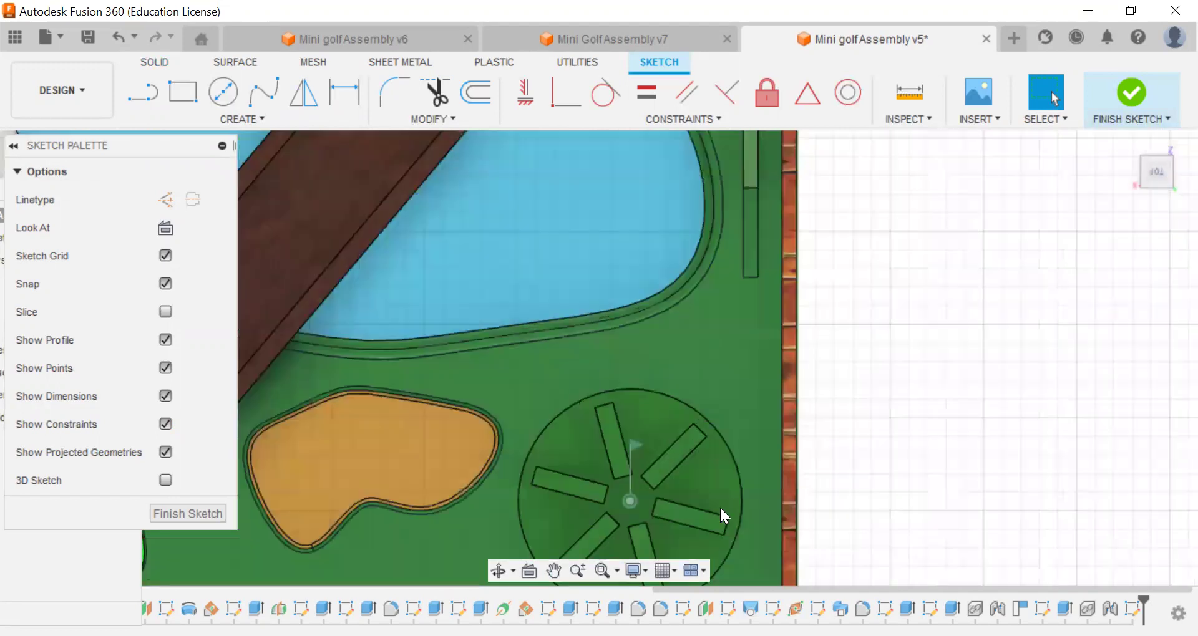
{"action": "left_click", "coordinate": [554, 572]}
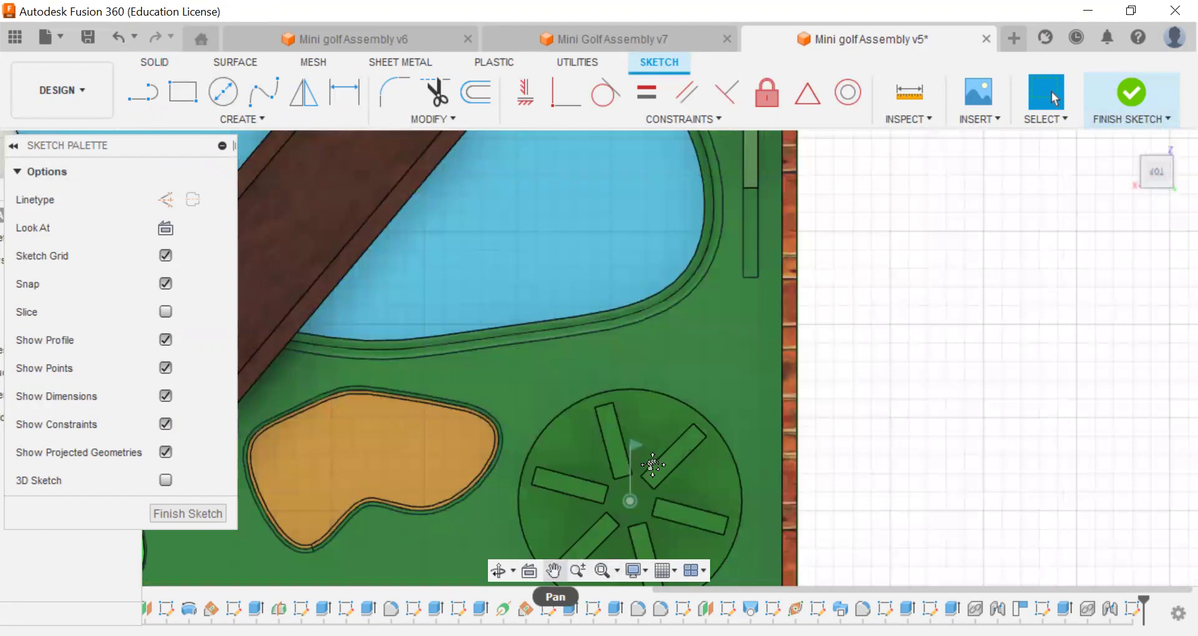
{"action": "left_click_drag", "start_coordinate": [652, 465], "coordinate": [1079, 268]}
{"action": "key", "text": "Escape"}
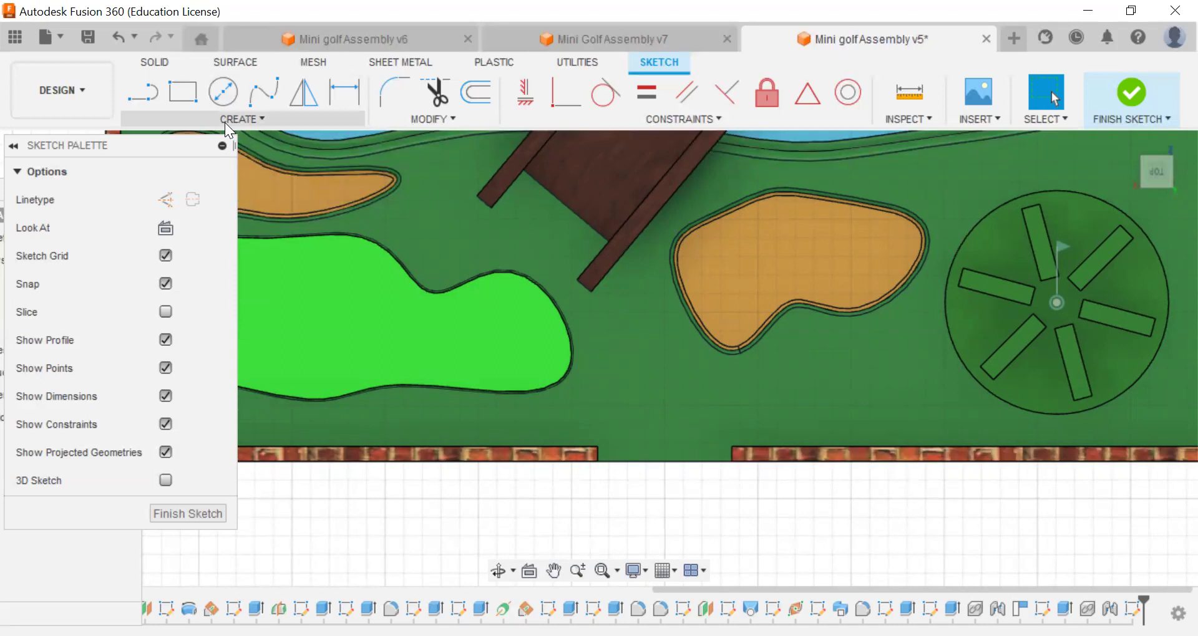
{"action": "left_click", "coordinate": [225, 122]}
{"action": "mouse_move", "coordinate": [201, 154]}
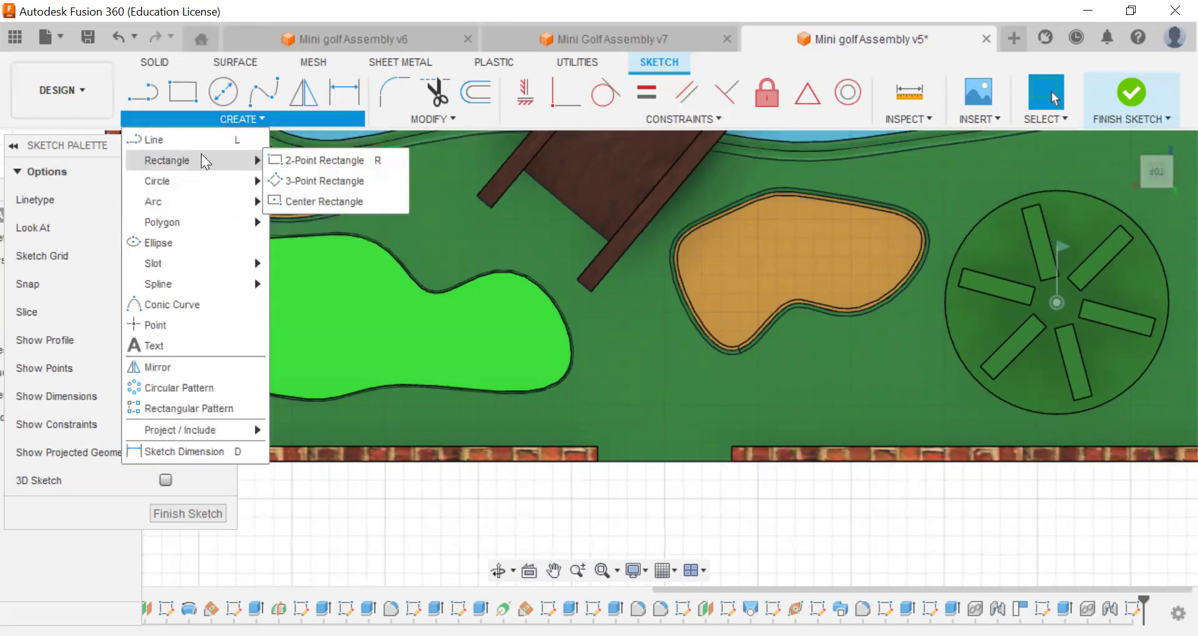
{"action": "left_click", "coordinate": [316, 203]}
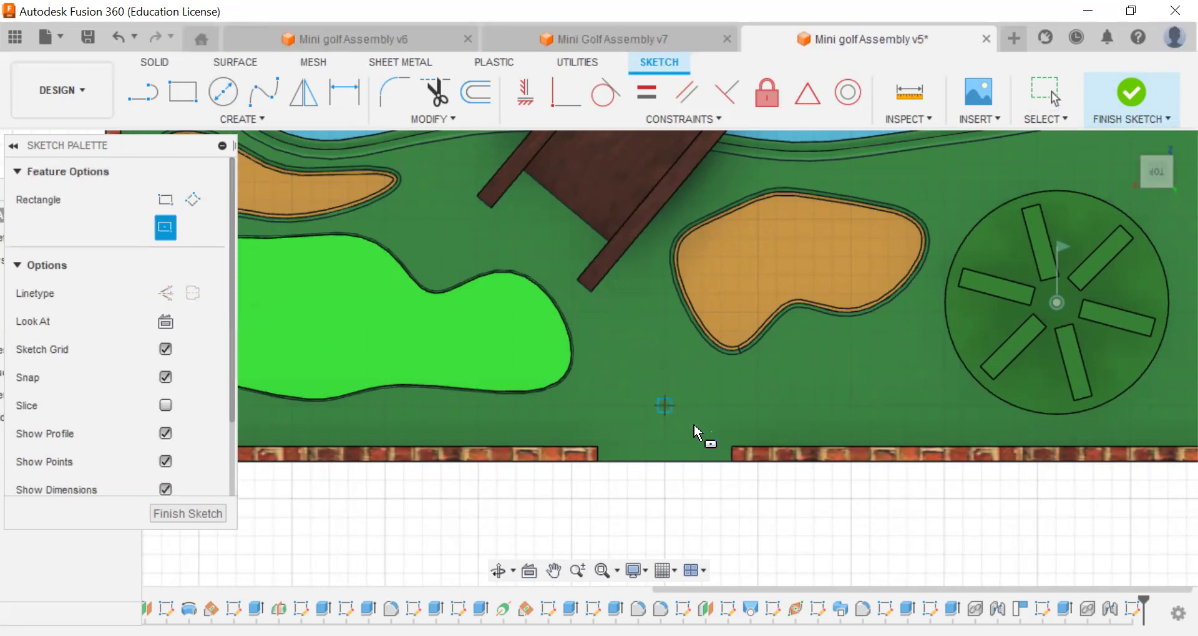
{"action": "type", "text": "12"}
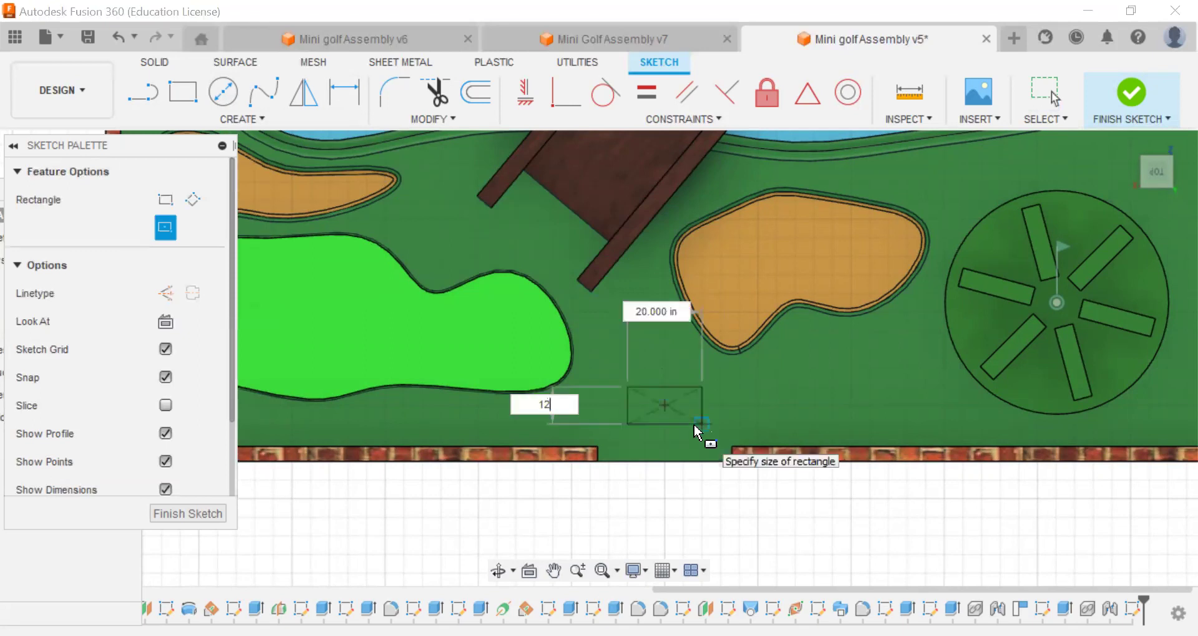
{"action": "key", "text": "Tab"}
{"action": "type", "text": "24"}
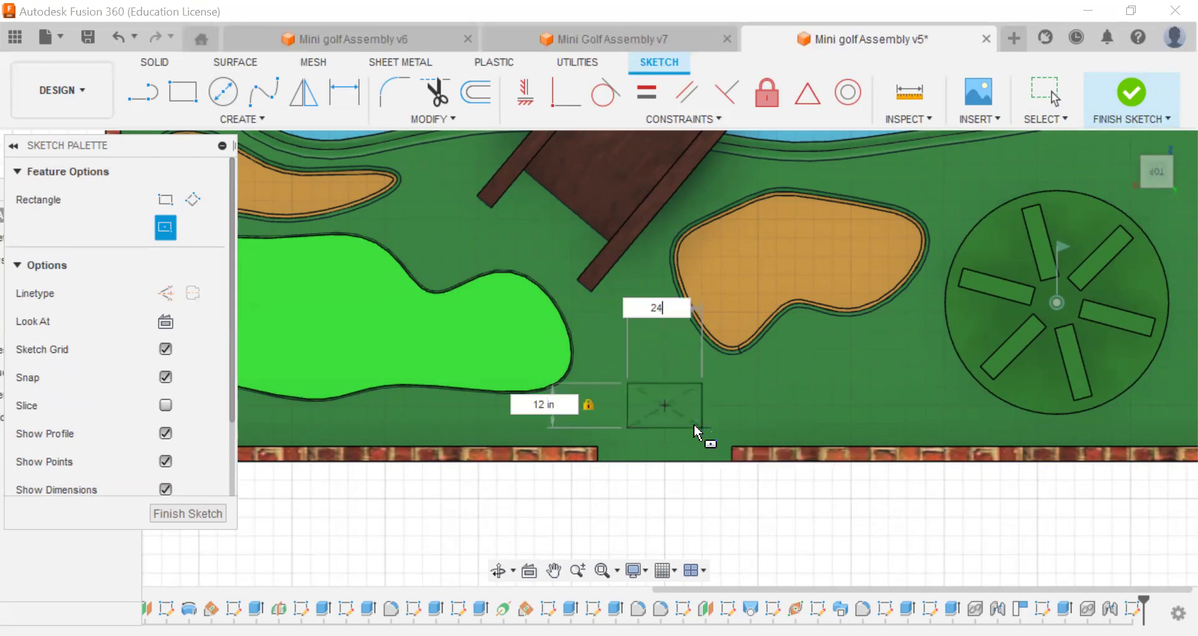
{"action": "right_click", "coordinate": [781, 388]}
{"action": "left_click", "coordinate": [849, 392]}
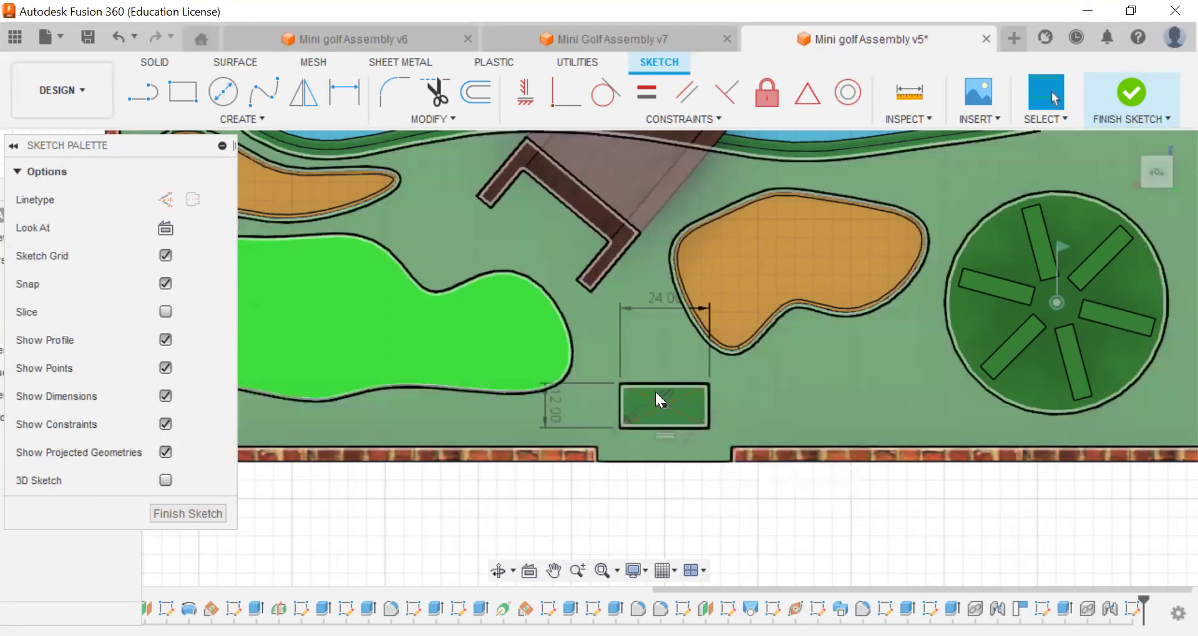
{"action": "left_click", "coordinate": [1124, 96]}
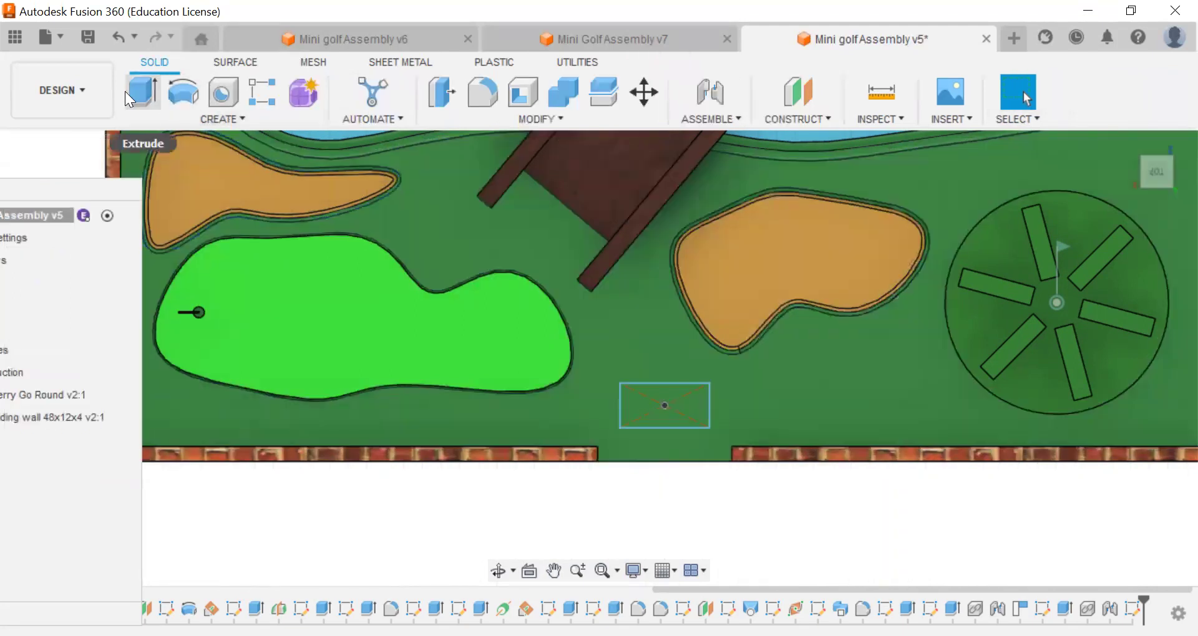
Extrude the rectangle 0.5 in as a new body to form a raised tee pad
{"action": "left_click", "coordinate": [149, 101]}
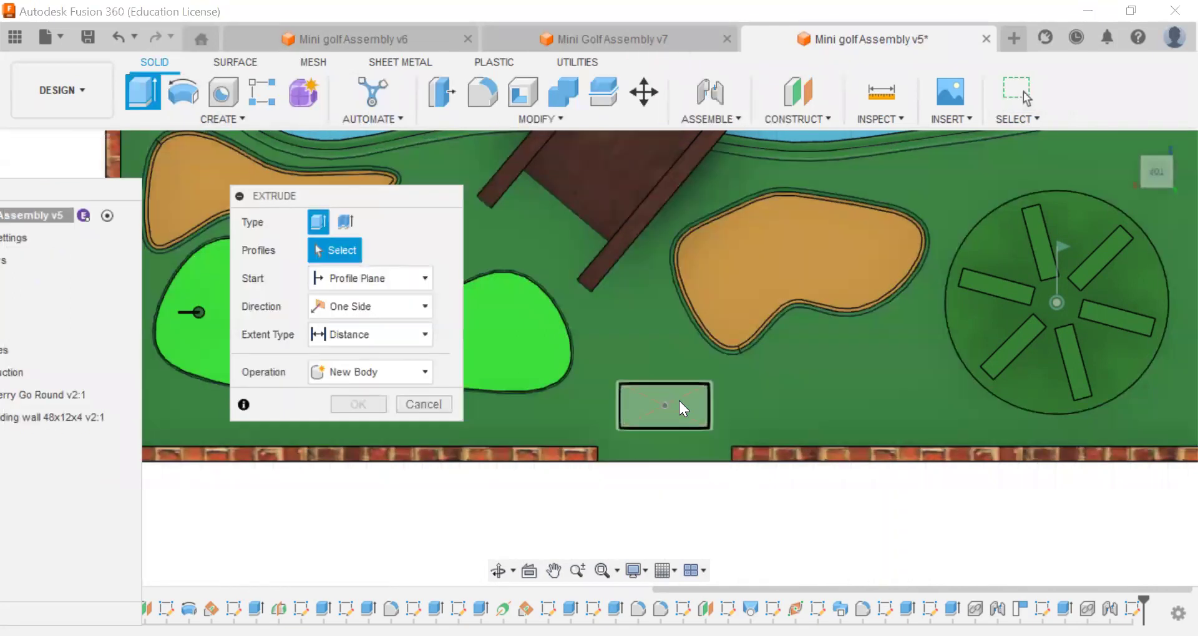
{"action": "left_click_drag", "start_coordinate": [360, 361], "coordinate": [282, 359]}
{"action": "type", "text": ".5"}
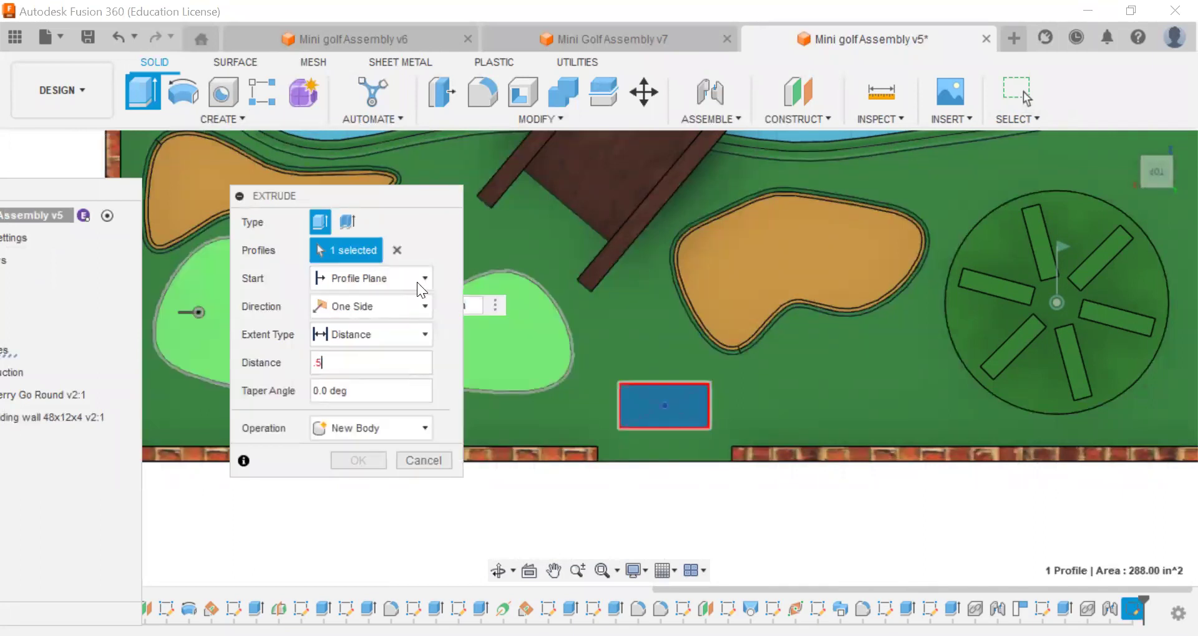
{"action": "key", "text": "Return"}
Apply the bright green appearance already used in the design to the top face of the rectangular pad only
{"action": "left_click", "coordinate": [556, 124]}
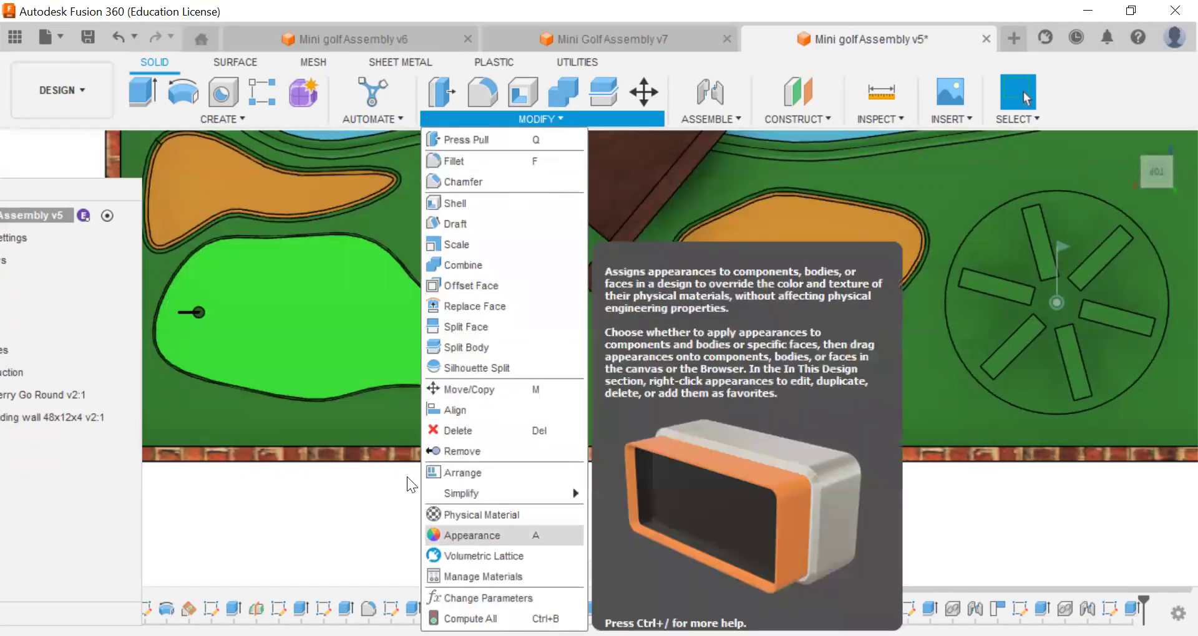
{"action": "key", "text": "a"}
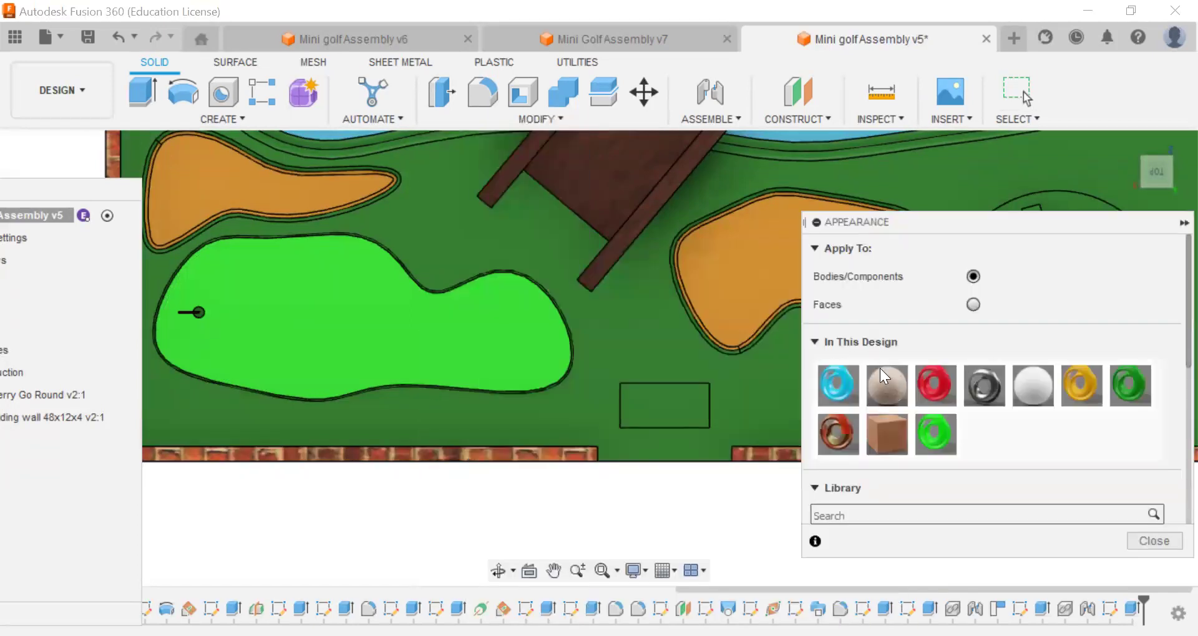
{"action": "left_click", "coordinate": [972, 305]}
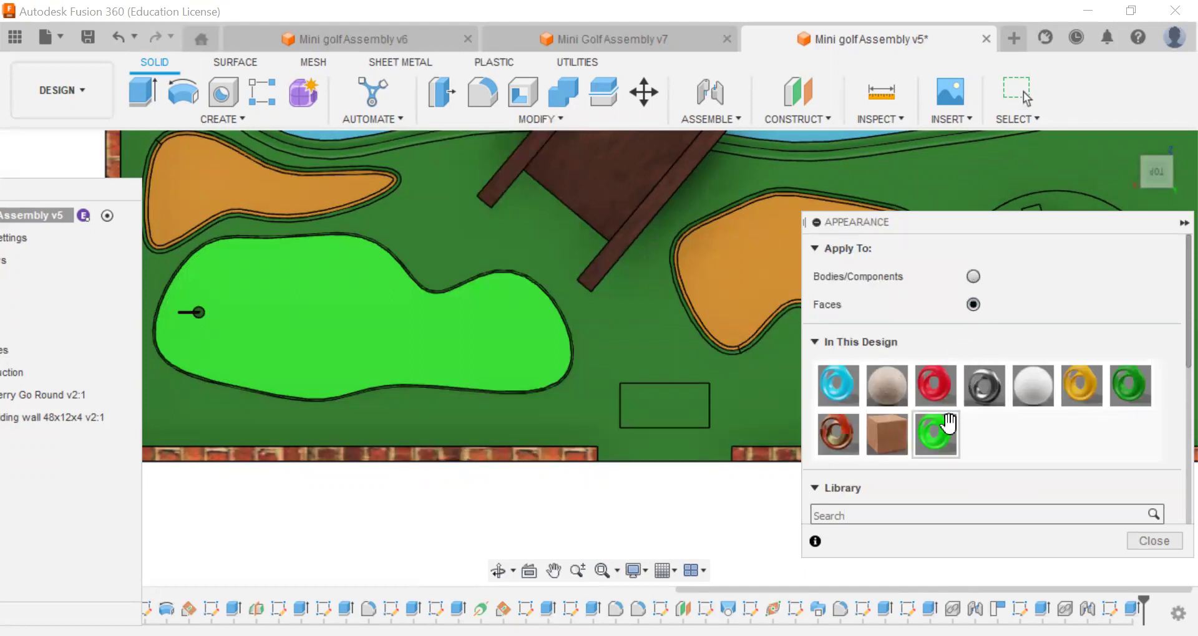
{"action": "left_click_drag", "start_coordinate": [935, 434], "coordinate": [676, 403]}
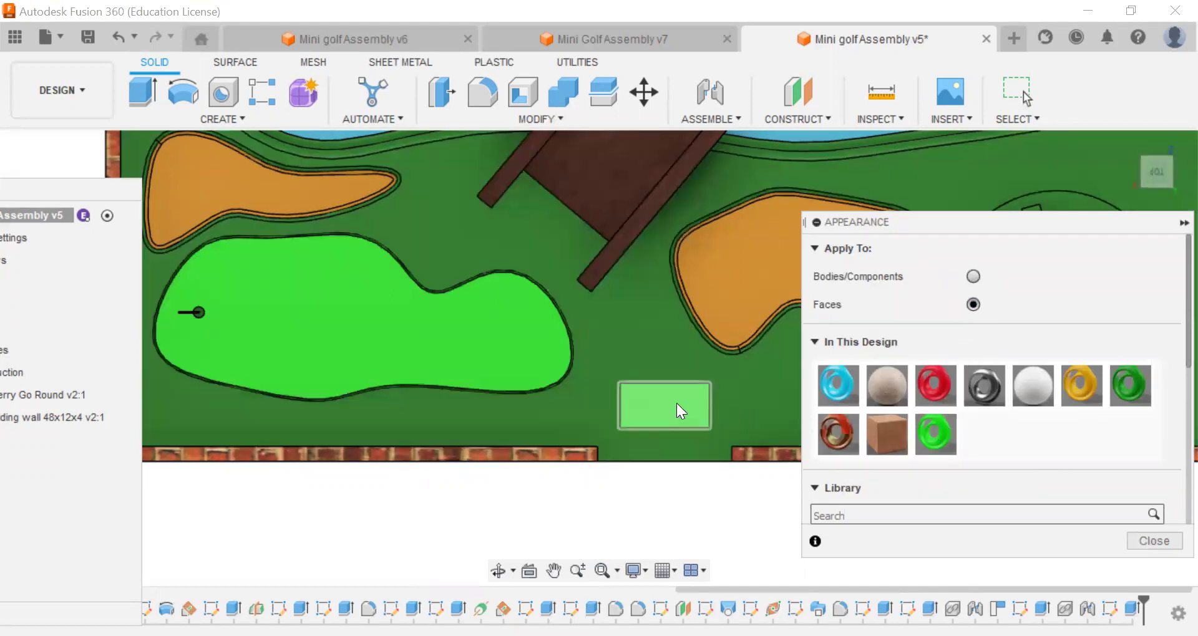
{"action": "left_click", "coordinate": [1155, 541]}
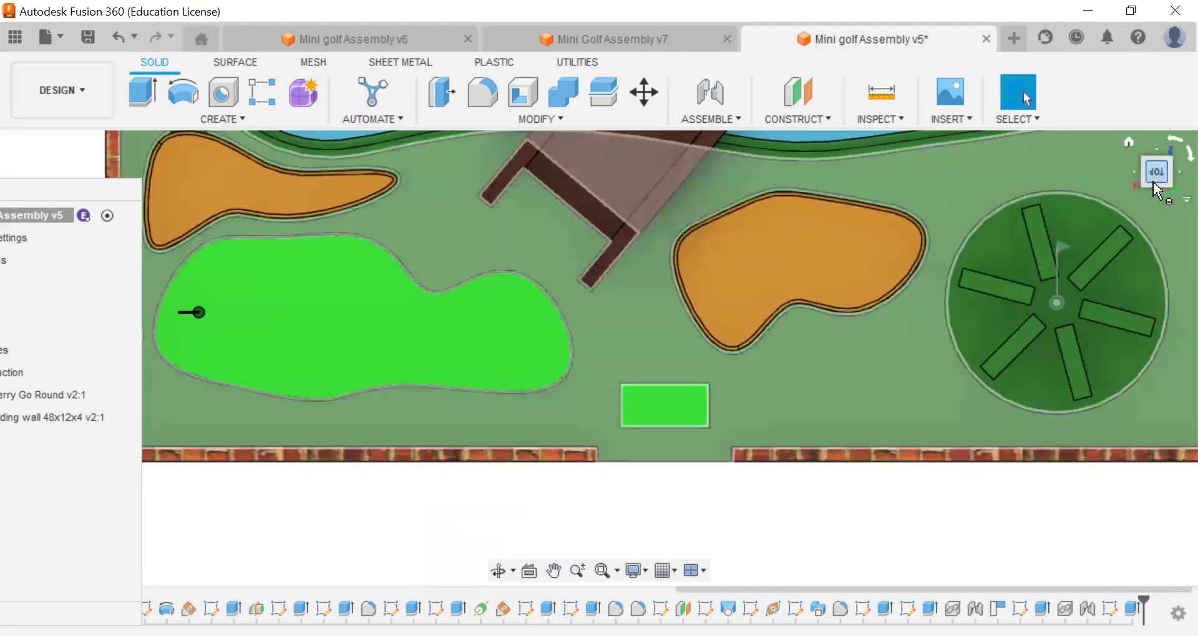
Start a Fillet and select the two vertical corner edges on the pad's side facing the brick wall
{"action": "left_click", "coordinate": [1152, 153]}
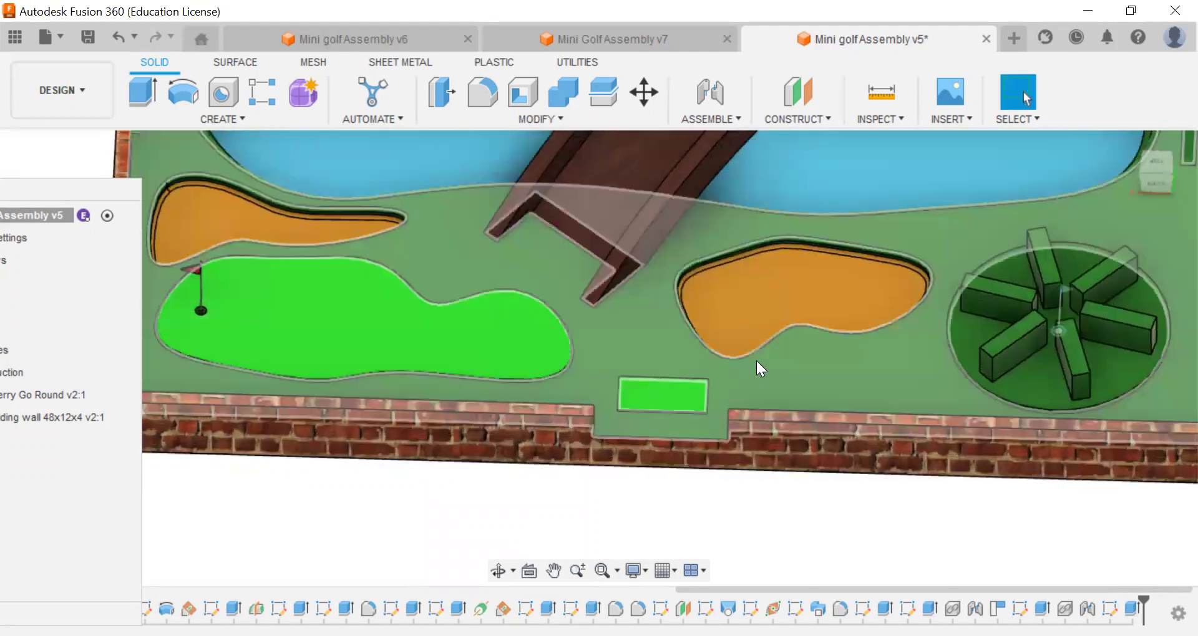
{"action": "scroll", "coordinate": [756, 361], "scroll_direction": "up", "scroll_amount": 5}
{"action": "left_click", "coordinate": [554, 570]}
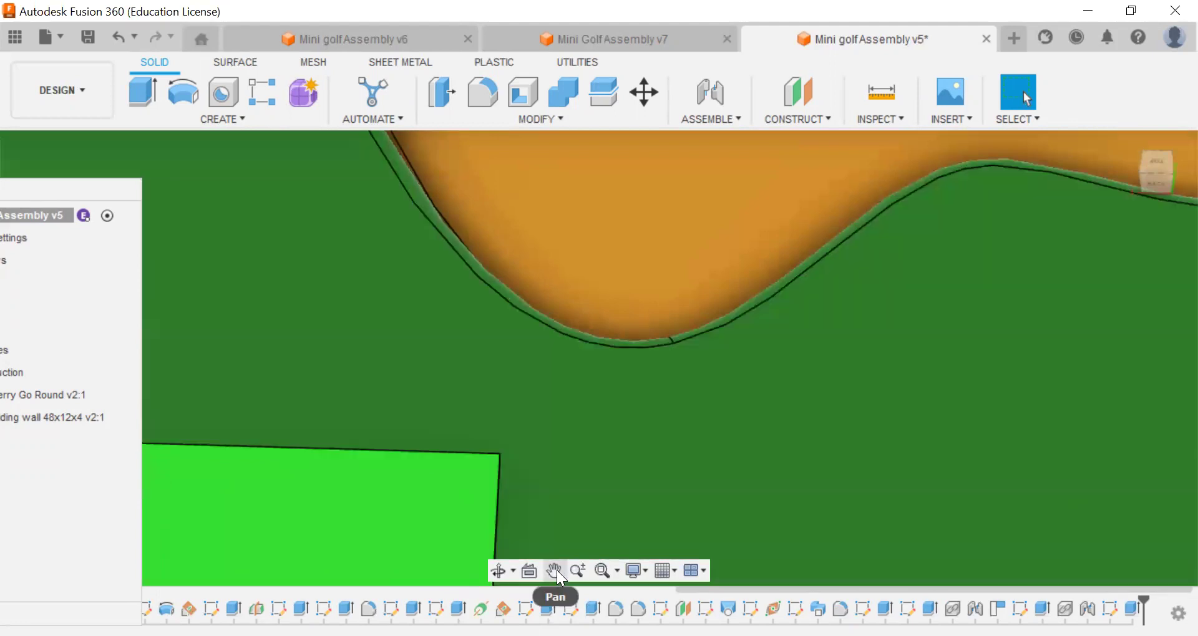
{"action": "left_click_drag", "start_coordinate": [680, 348], "coordinate": [810, 223]}
{"action": "key", "text": "Escape"}
{"action": "scroll", "coordinate": [807, 365], "scroll_direction": "up", "scroll_amount": 3}
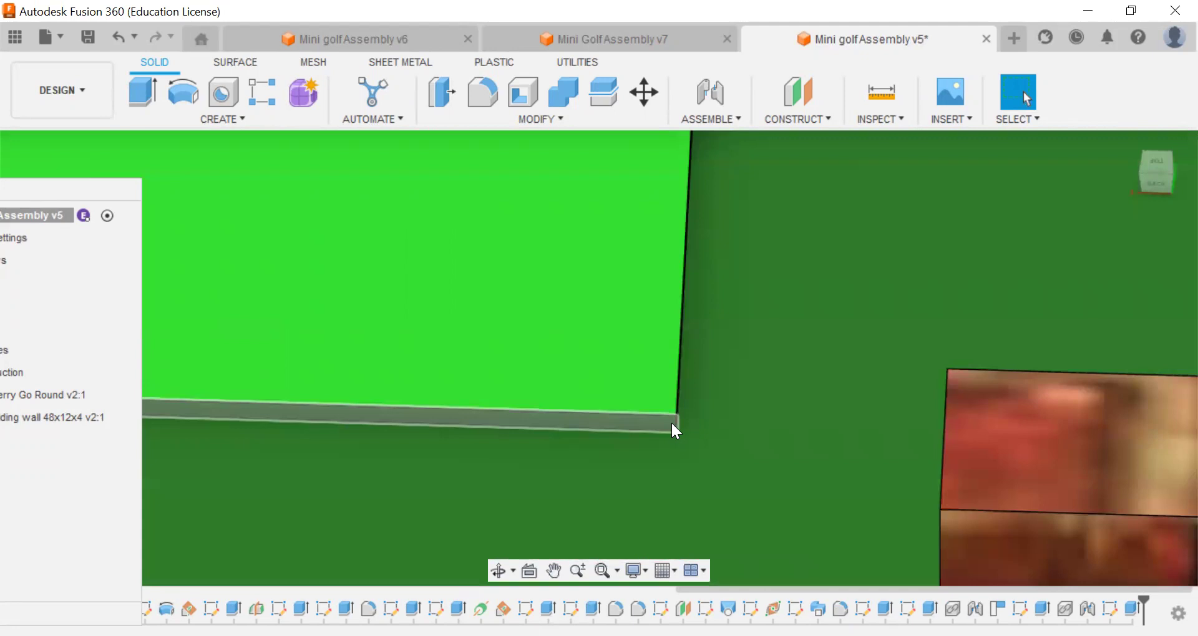
{"action": "scroll", "coordinate": [675, 421], "scroll_direction": "up", "scroll_amount": 3}
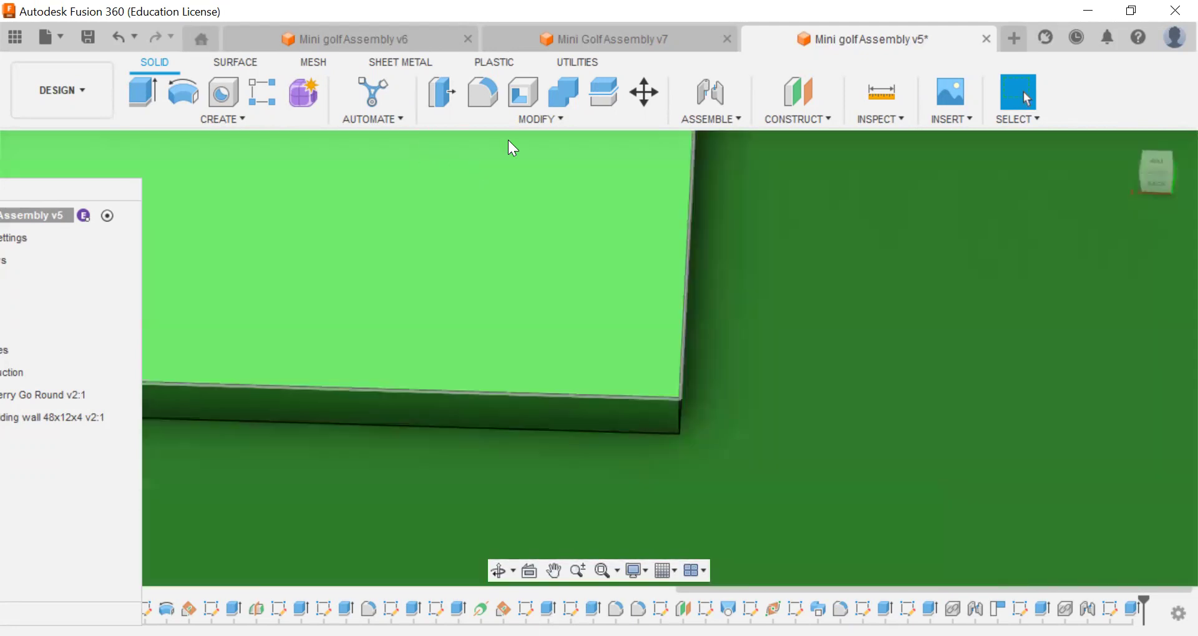
{"action": "left_click", "coordinate": [502, 132]}
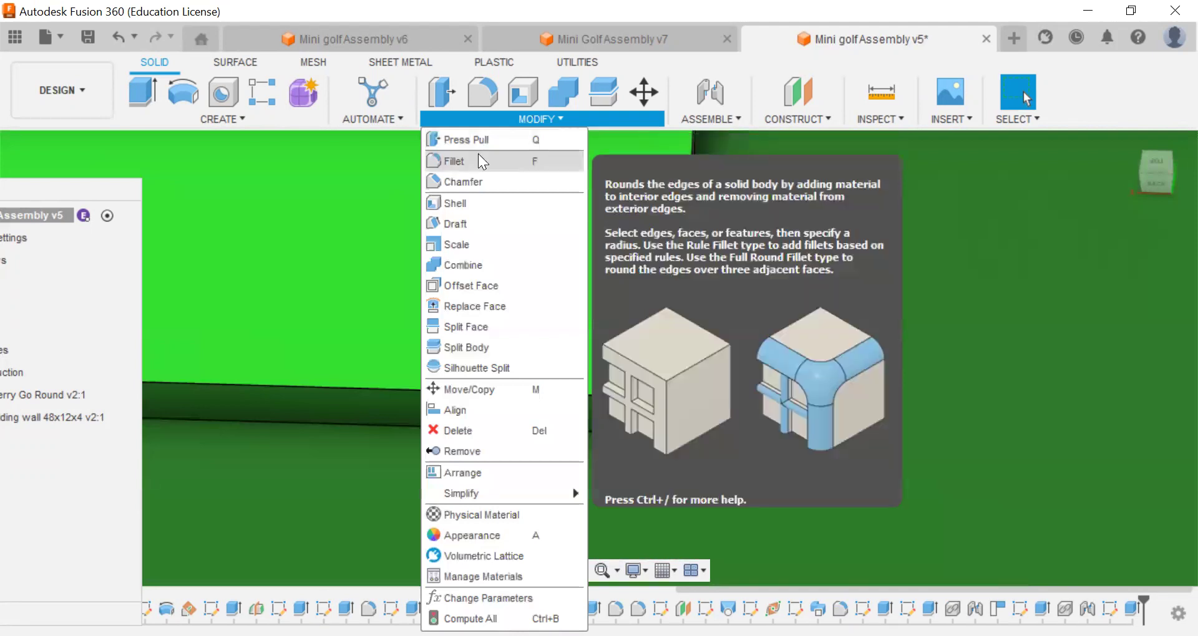
{"action": "left_click", "coordinate": [484, 160]}
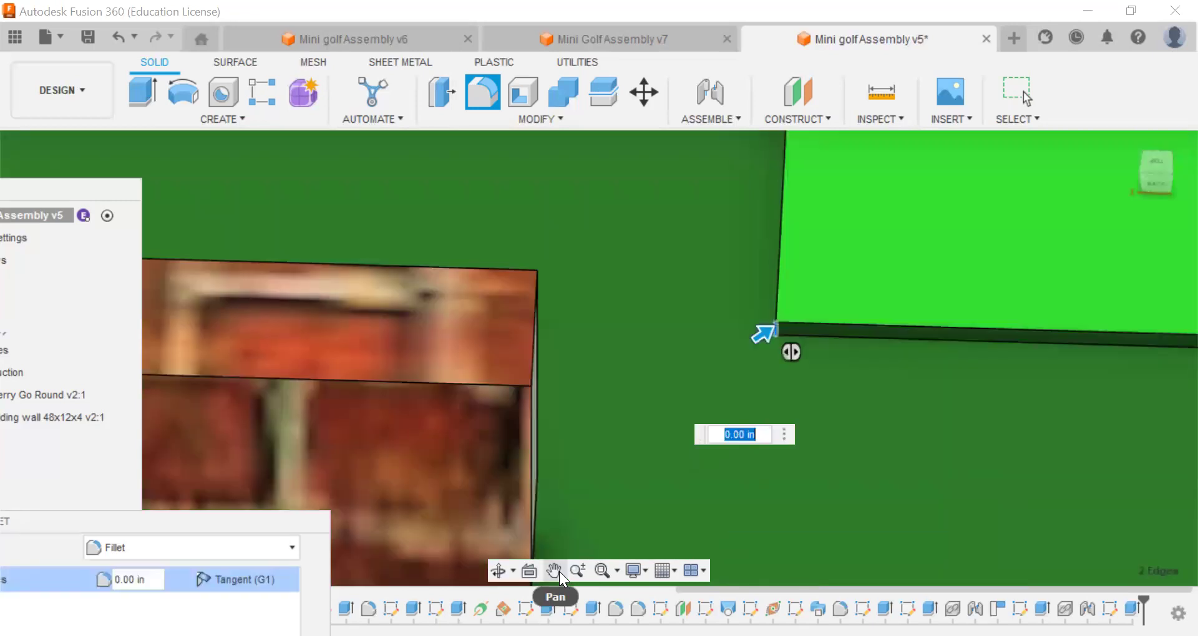
{"action": "left_click", "coordinate": [559, 571]}
{"action": "left_click_drag", "start_coordinate": [970, 300], "coordinate": [739, 391]}
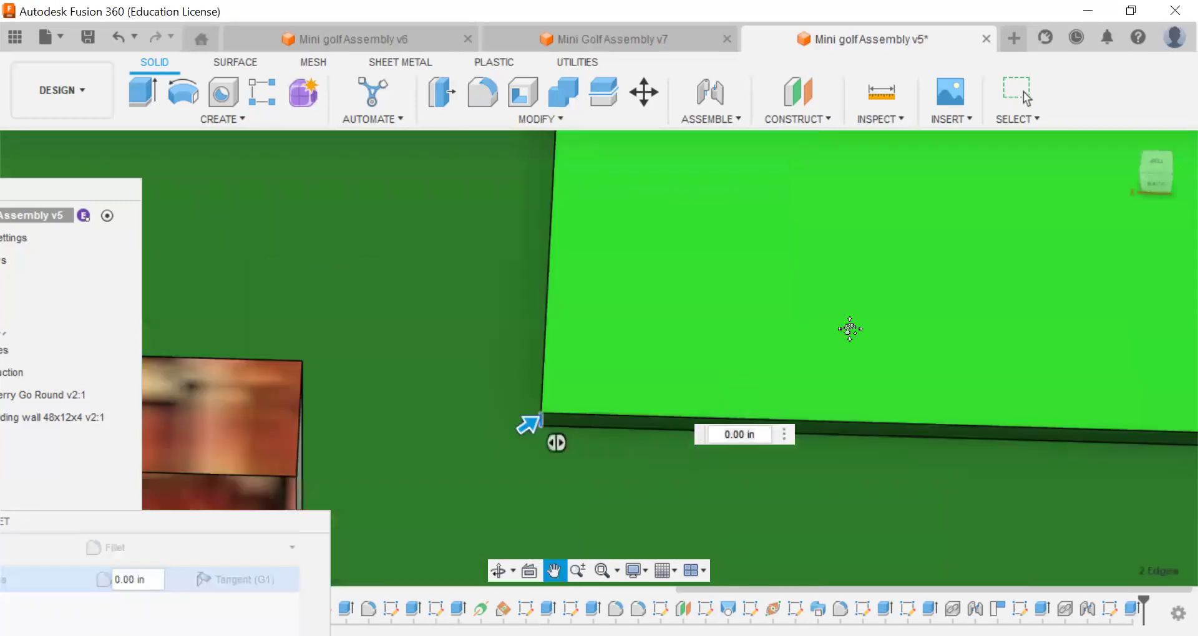
Add the two vertical corner edges on the pad's side facing away from the brick wall to the fillet selection
{"action": "left_click", "coordinate": [1161, 171]}
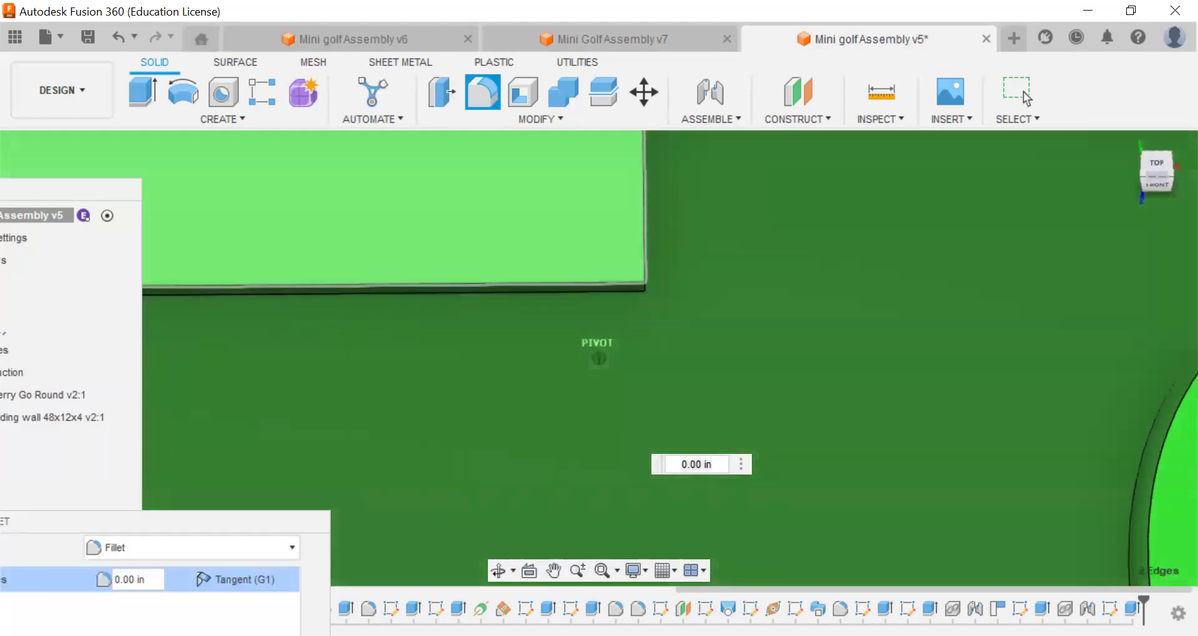
{"action": "left_click_drag", "start_coordinate": [1152, 191], "coordinate": [1150, 199]}
{"action": "scroll", "coordinate": [990, 340], "scroll_direction": "up", "scroll_amount": 3}
{"action": "scroll", "coordinate": [990, 327], "scroll_direction": "down", "scroll_amount": 5}
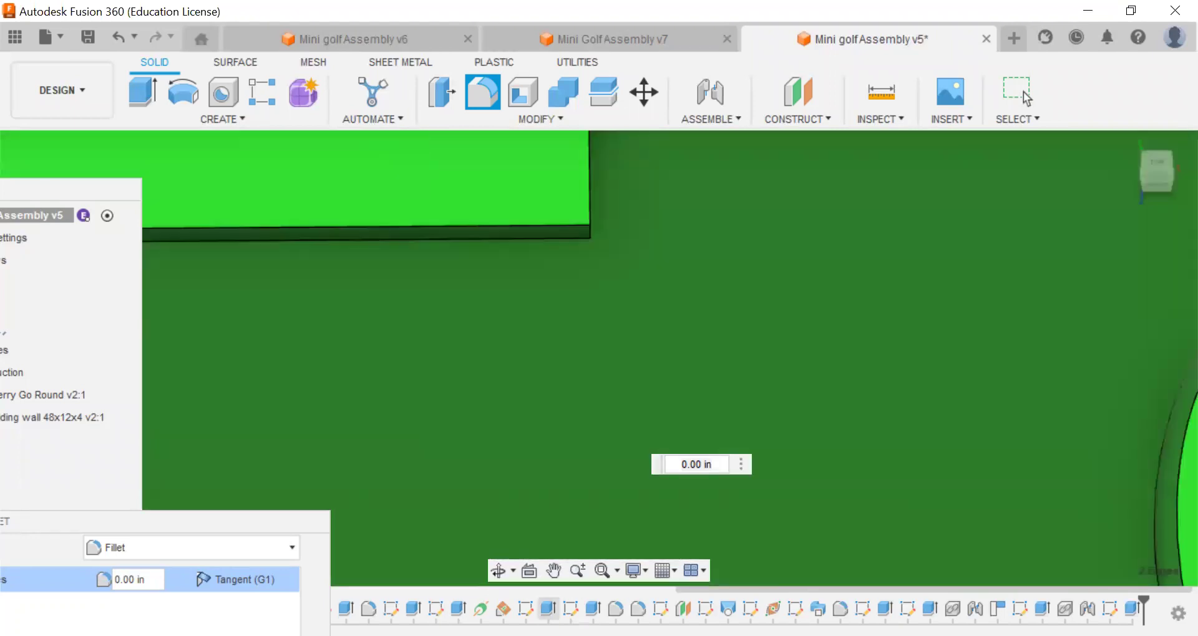
{"action": "left_click", "coordinate": [554, 570]}
{"action": "left_click", "coordinate": [564, 392]}
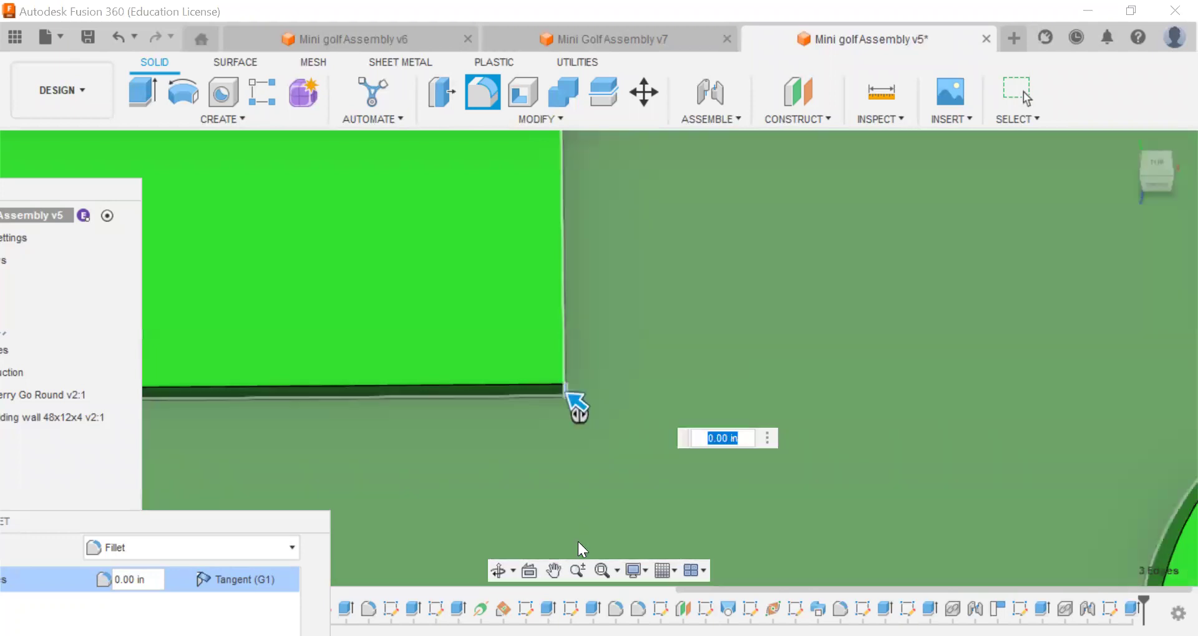
{"action": "left_click", "coordinate": [553, 569]}
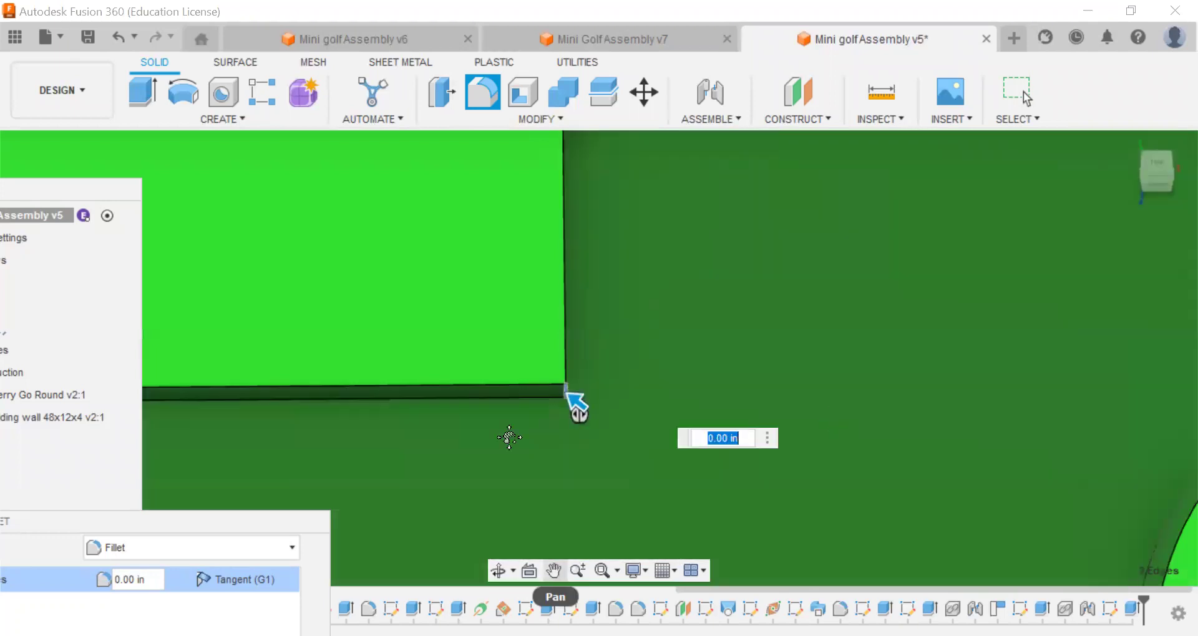
{"action": "left_click_drag", "start_coordinate": [542, 426], "coordinate": [488, 367]}
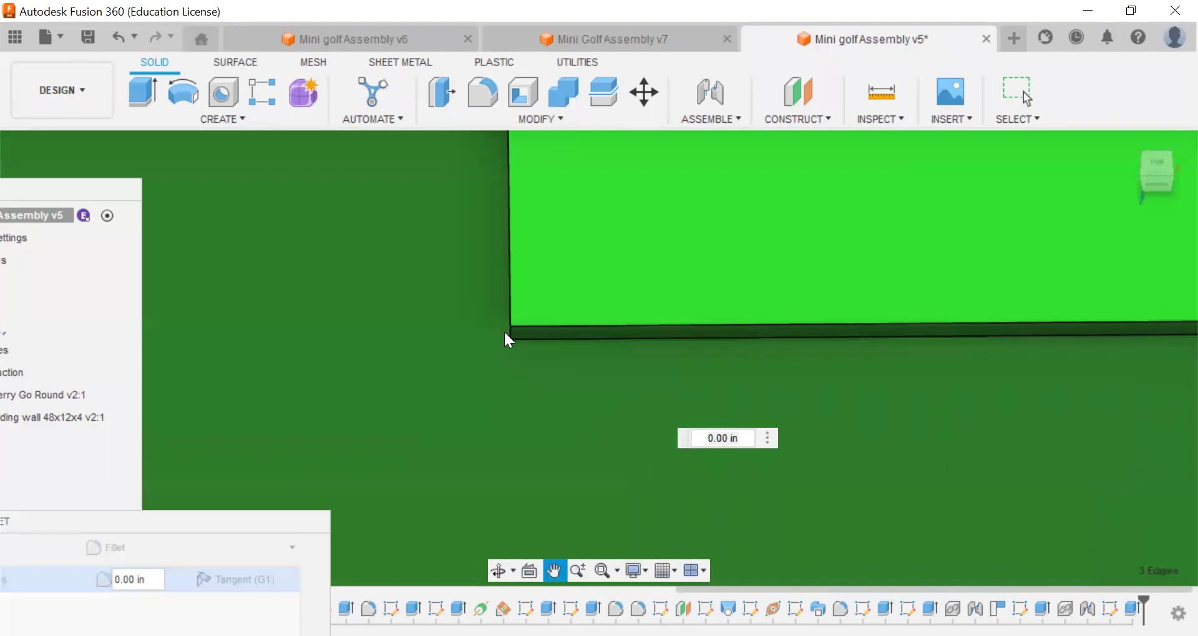
{"action": "key", "text": "Escape"}
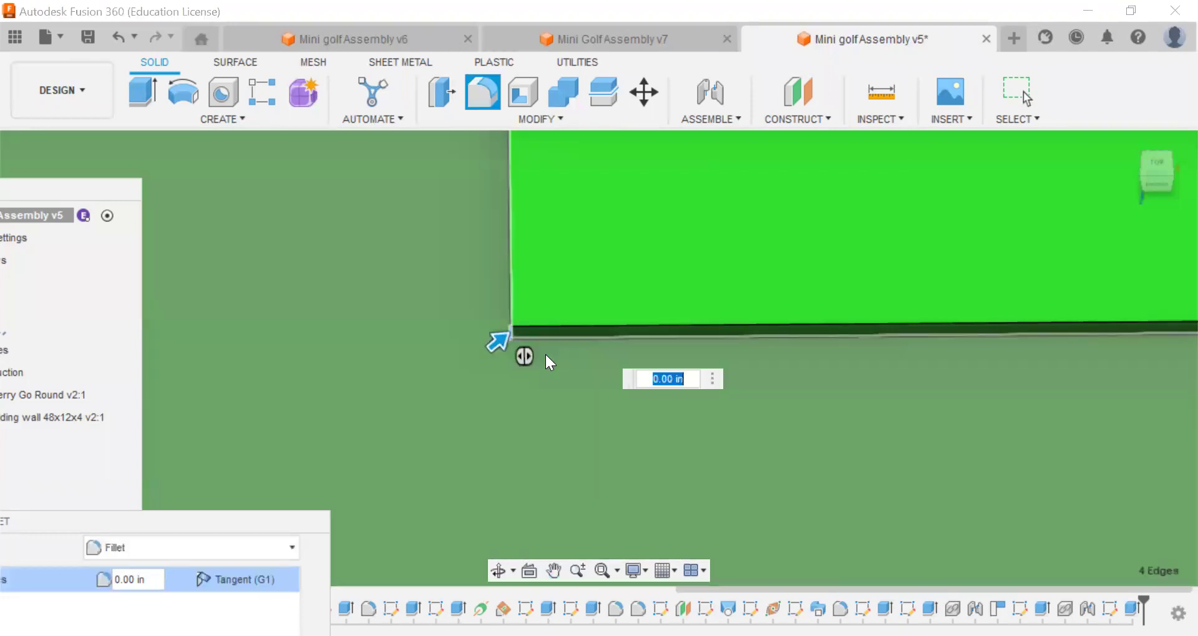
Set the fillet radius of the pad's four corner edges to 0.25 in
{"action": "key", "text": "BackSpace"}
{"action": "type", "text": ".25"}
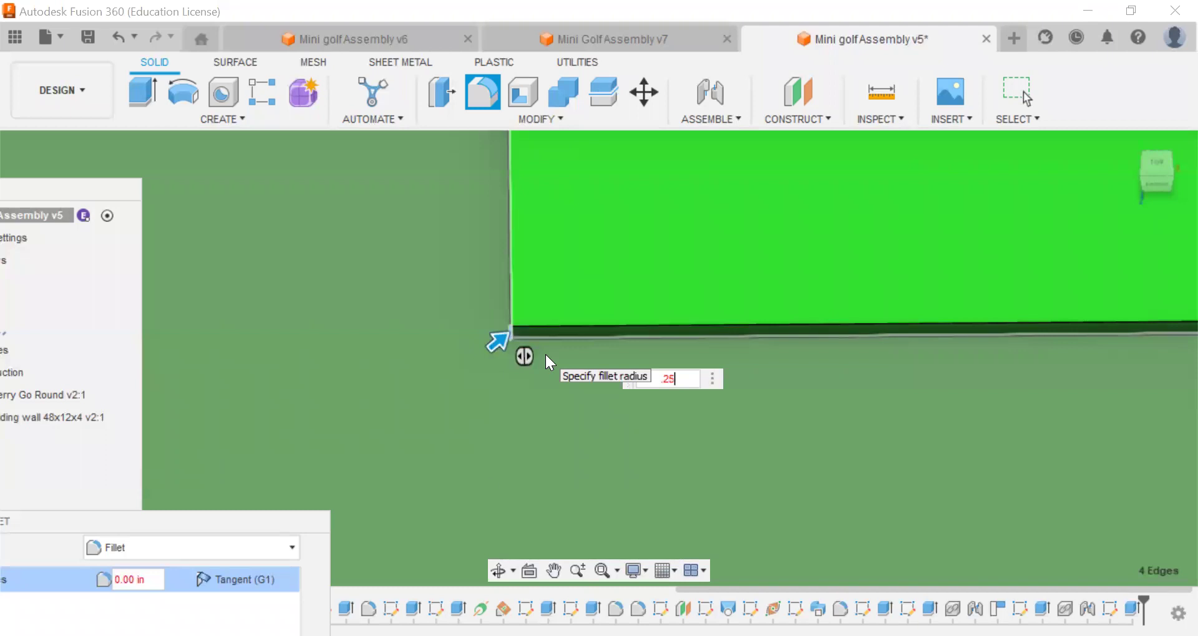
{"action": "key", "text": "Return"}
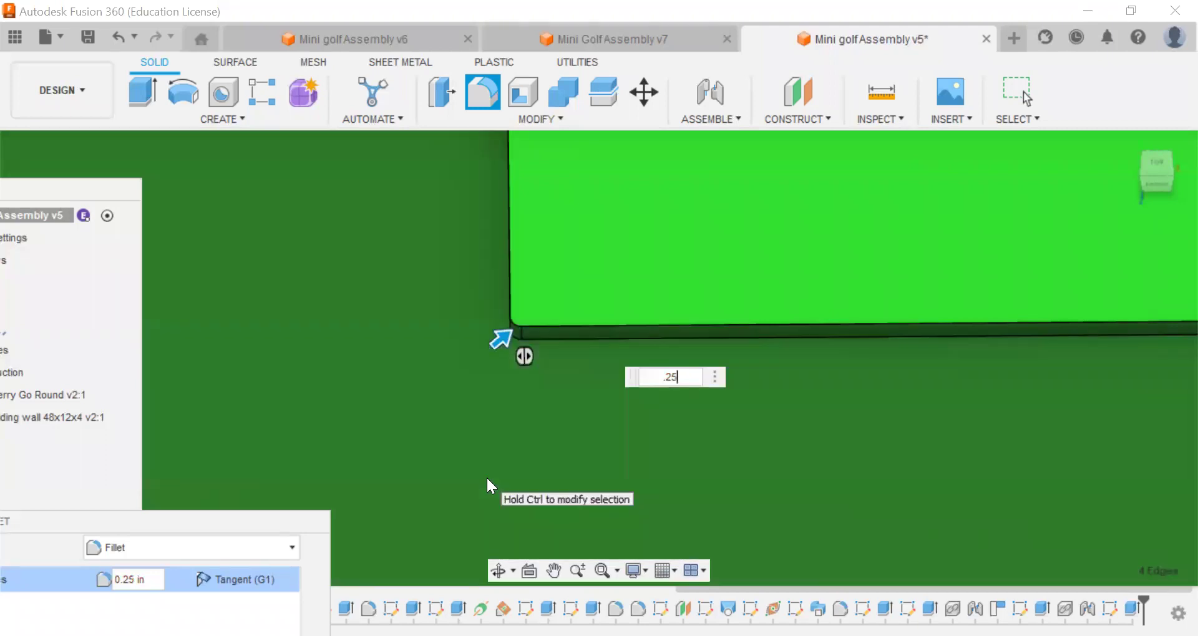
Set the fillet radius of the pad's four vertical corners to 0.5 in and complete the fillet
{"action": "key", "text": "BackSpace"}
{"action": "key", "text": "BackSpace"}
{"action": "key", "text": "BackSpace"}
{"action": "type", "text": ".5"}
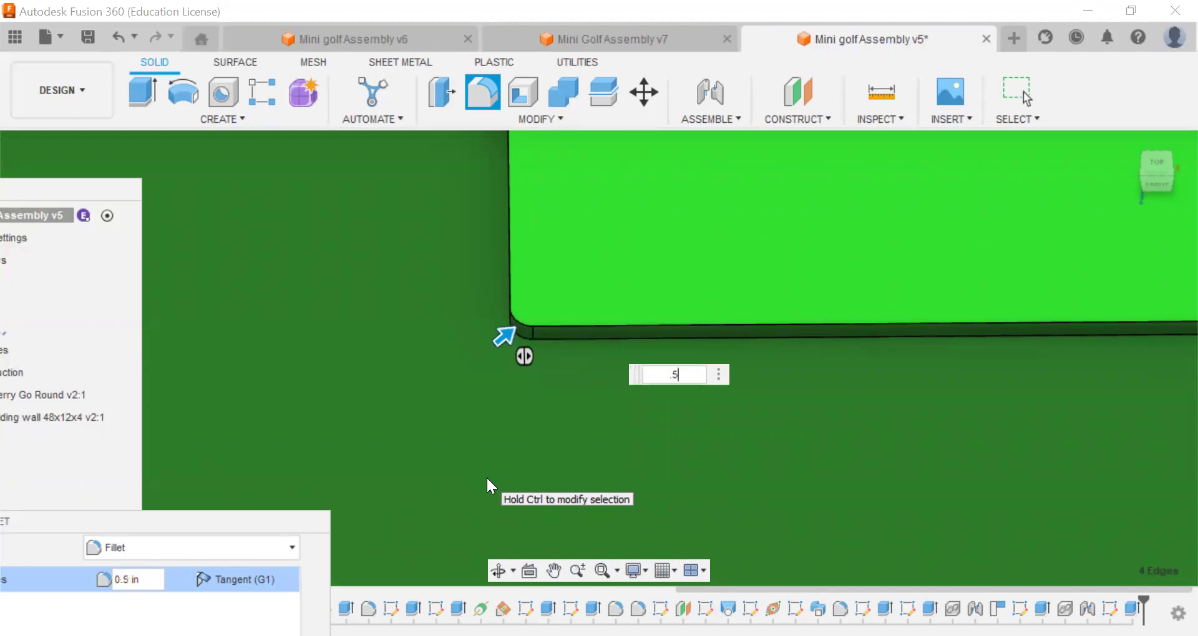
{"action": "key", "text": "Return"}
Start a new sketch on the top face of the rounded green tee pad
{"action": "scroll", "coordinate": [707, 464], "scroll_direction": "down", "scroll_amount": 4}
{"action": "scroll", "coordinate": [685, 473], "scroll_direction": "down", "scroll_amount": 1}
{"action": "left_click_drag", "start_coordinate": [1121, 196], "coordinate": [975, 189]}
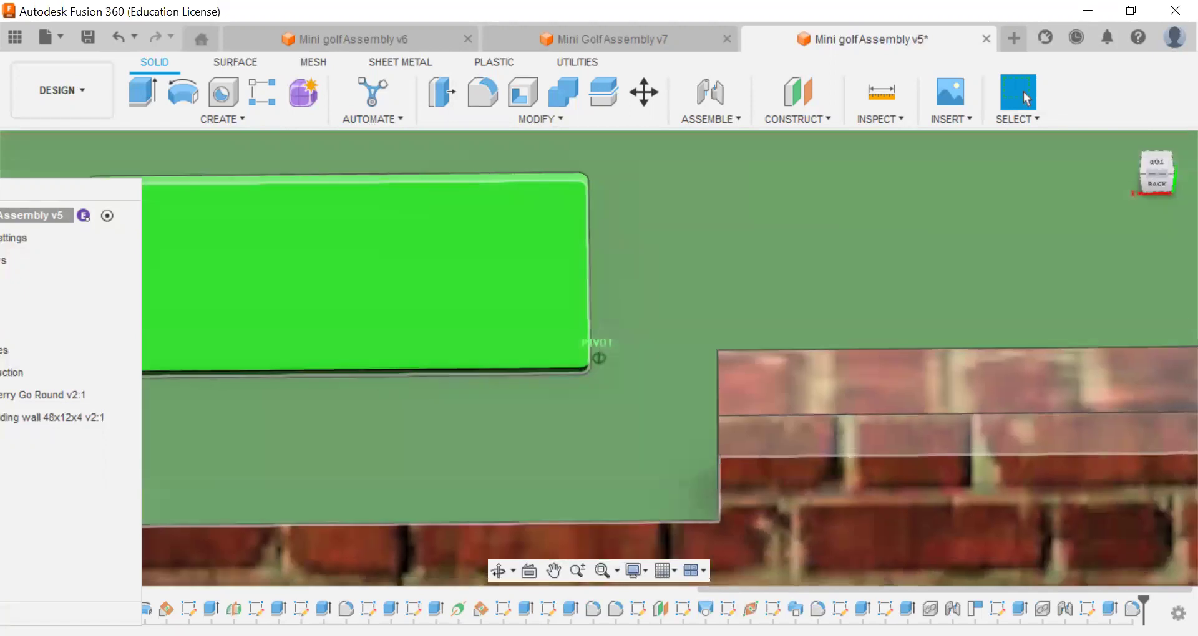
{"action": "left_click", "coordinate": [1157, 167]}
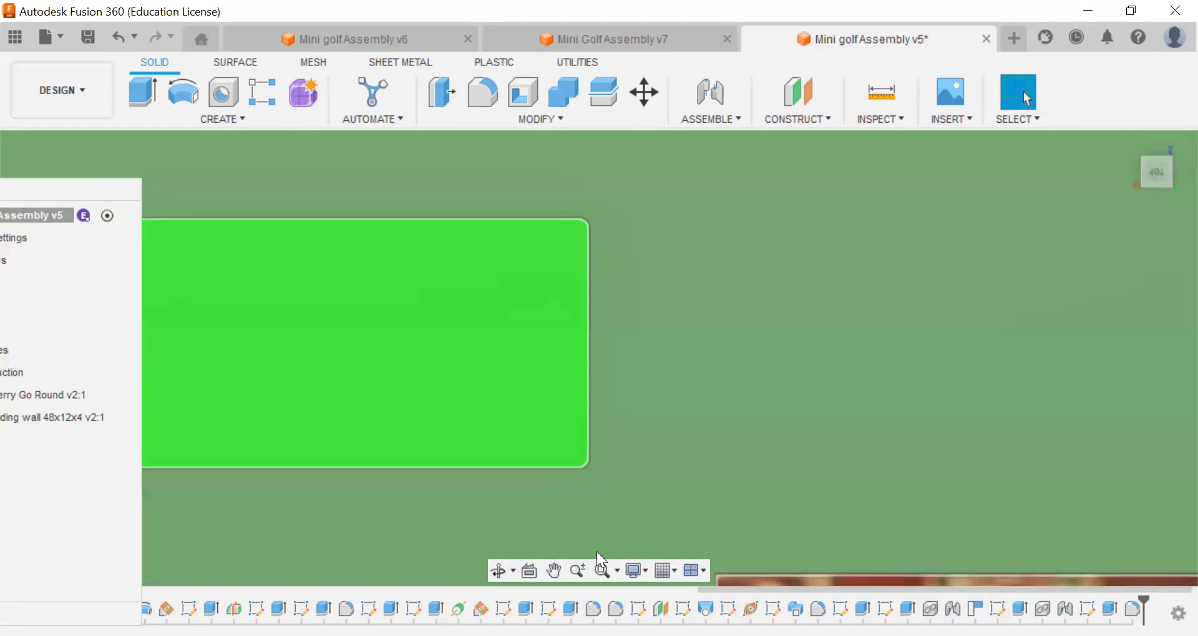
{"action": "left_click", "coordinate": [554, 571]}
{"action": "left_click_drag", "start_coordinate": [529, 428], "coordinate": [843, 435]}
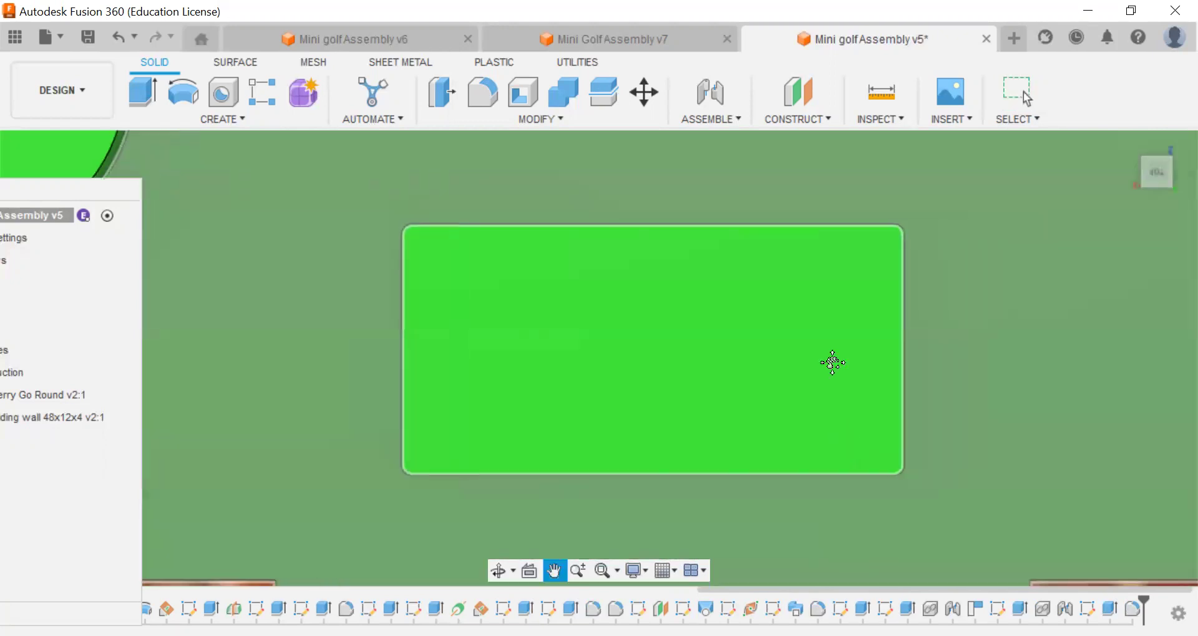
{"action": "key", "text": "Escape"}
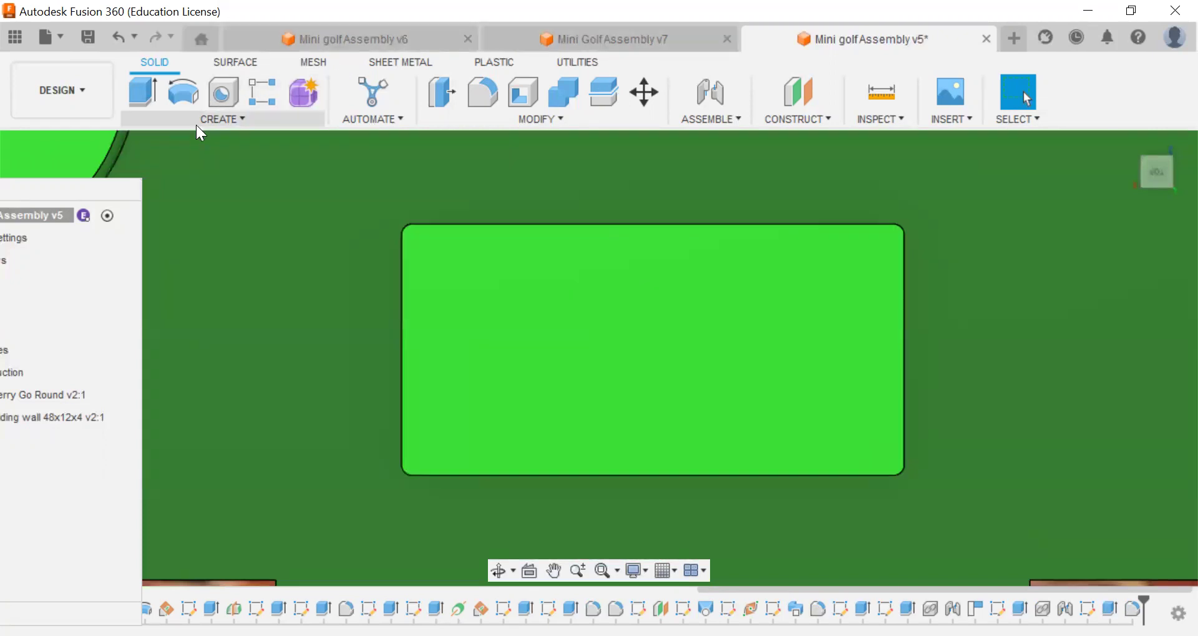
{"action": "left_click", "coordinate": [198, 124]}
{"action": "left_click", "coordinate": [521, 281]}
Place a sketch point at the exact centre of the tee pad, aligned with the midpoints of its edges
{"action": "left_click", "coordinate": [554, 571]}
{"action": "left_click_drag", "start_coordinate": [558, 419], "coordinate": [915, 125]}
{"action": "scroll", "coordinate": [714, 440], "scroll_direction": "down", "scroll_amount": 4}
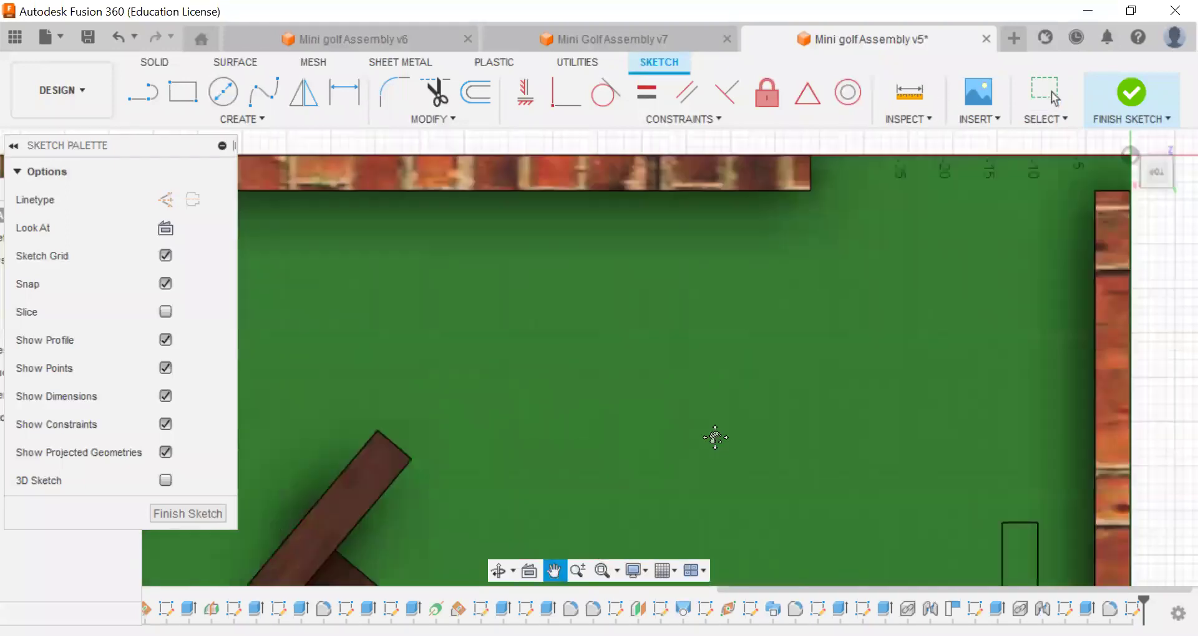
{"action": "left_click_drag", "start_coordinate": [720, 461], "coordinate": [886, 137]}
{"action": "mouse_move", "coordinate": [580, 412]}
{"action": "left_mouse_down"}
{"action": "mouse_move", "coordinate": [671, 302]}
{"action": "mouse_move", "coordinate": [876, 132]}
{"action": "left_mouse_up"}
{"action": "left_click_drag", "start_coordinate": [626, 508], "coordinate": [923, 181]}
{"action": "left_click_drag", "start_coordinate": [530, 499], "coordinate": [815, 305]}
{"action": "left_click_drag", "start_coordinate": [675, 456], "coordinate": [804, 342]}
{"action": "scroll", "coordinate": [804, 341], "scroll_direction": "down", "scroll_amount": 3}
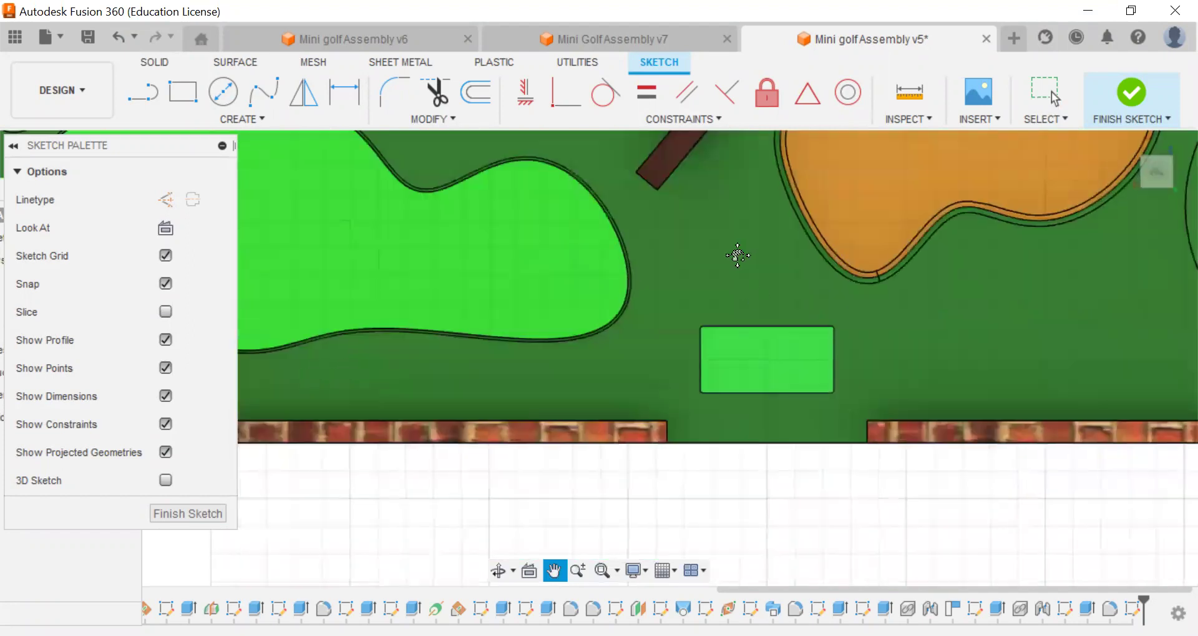
{"action": "key", "text": "Escape"}
{"action": "scroll", "coordinate": [770, 416], "scroll_direction": "up", "scroll_amount": 1}
{"action": "scroll", "coordinate": [770, 417], "scroll_direction": "up", "scroll_amount": 2}
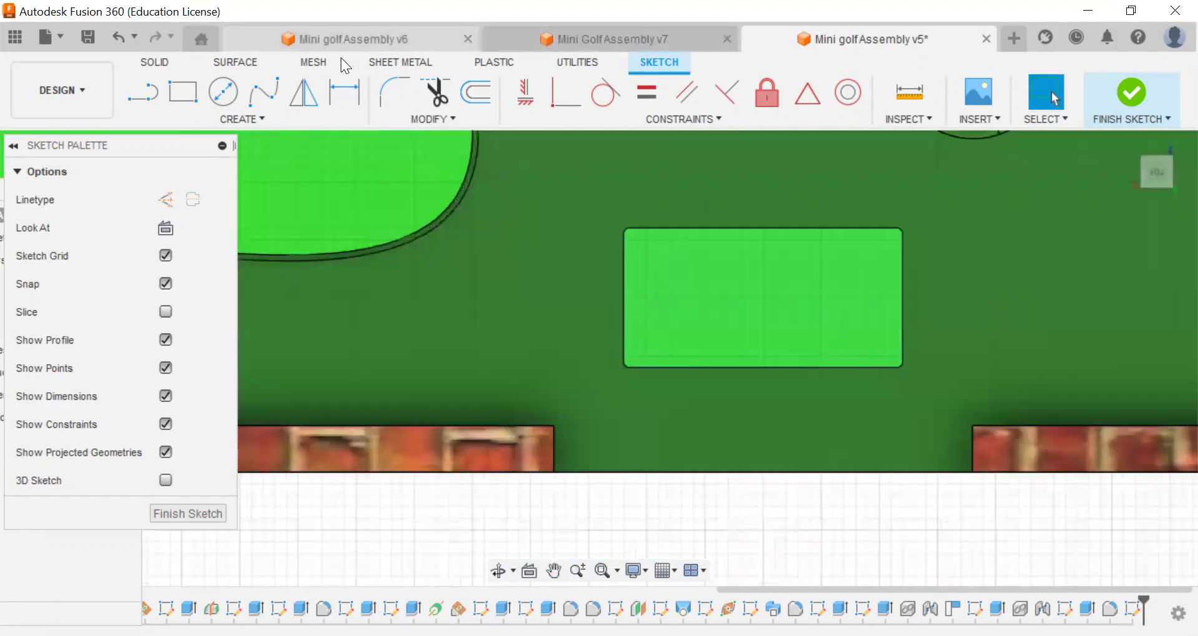
{"action": "left_click", "coordinate": [272, 123]}
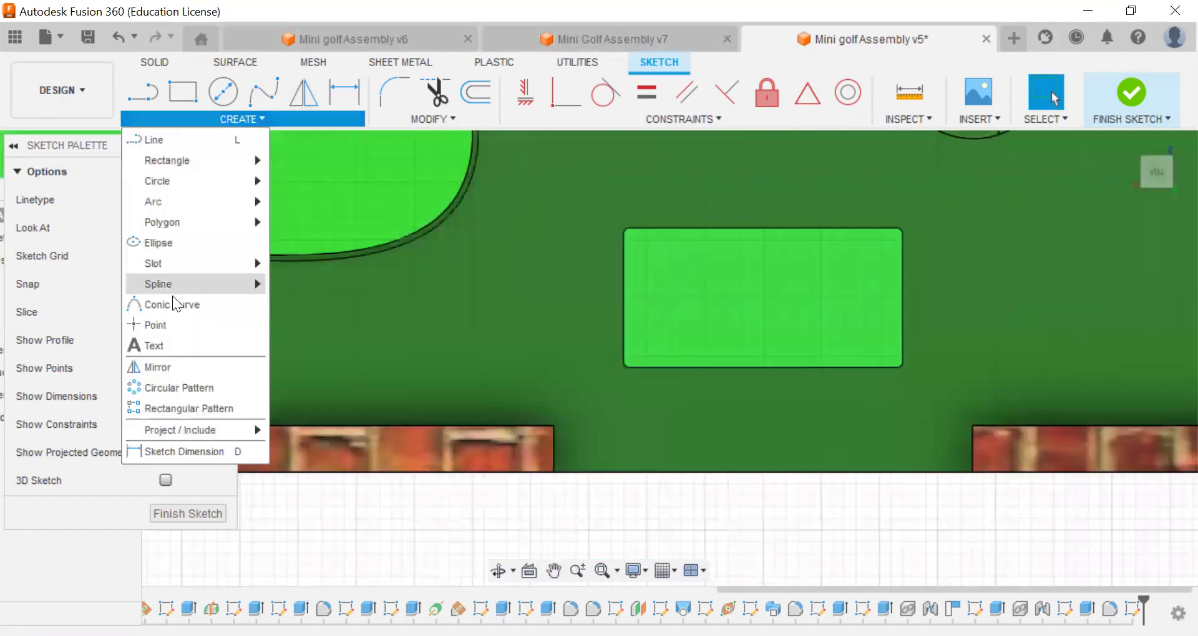
{"action": "left_click", "coordinate": [156, 326]}
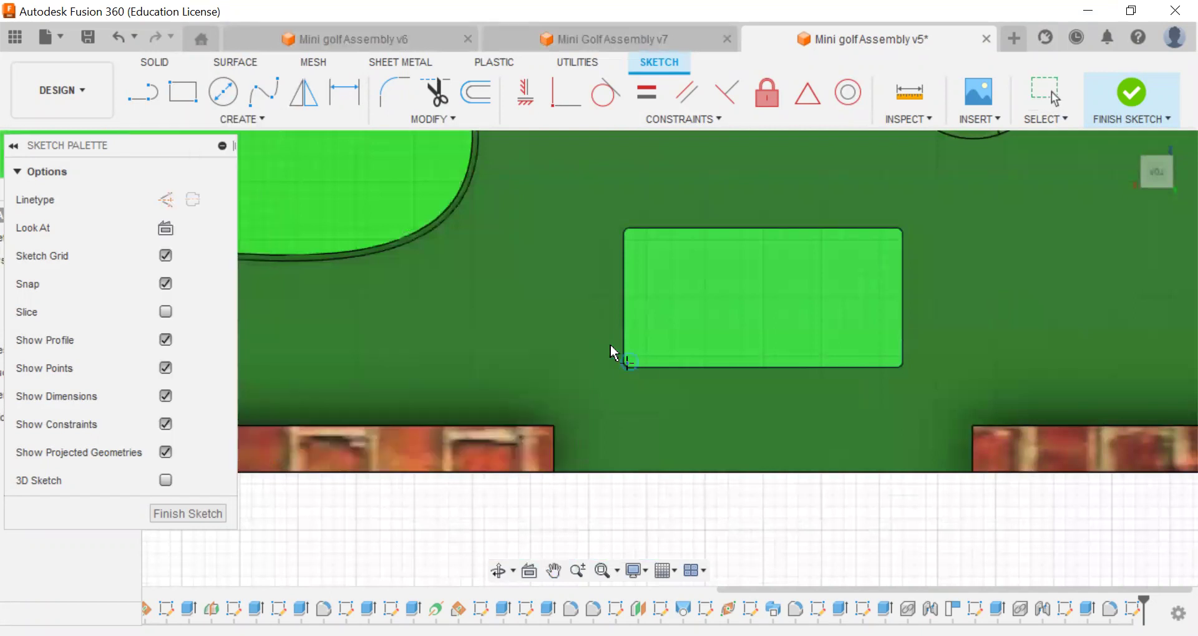
{"action": "left_click", "coordinate": [622, 335]}
{"action": "left_click", "coordinate": [623, 298]}
{"action": "left_click", "coordinate": [763, 367]}
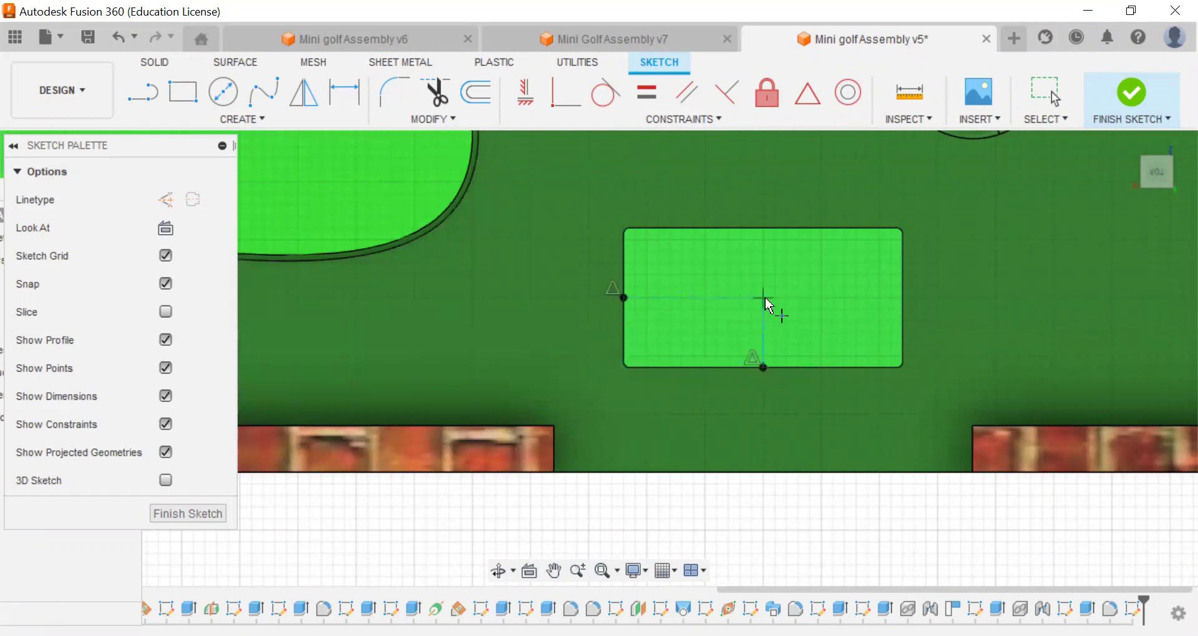
{"action": "left_click", "coordinate": [764, 299]}
{"action": "key", "text": "Escape"}
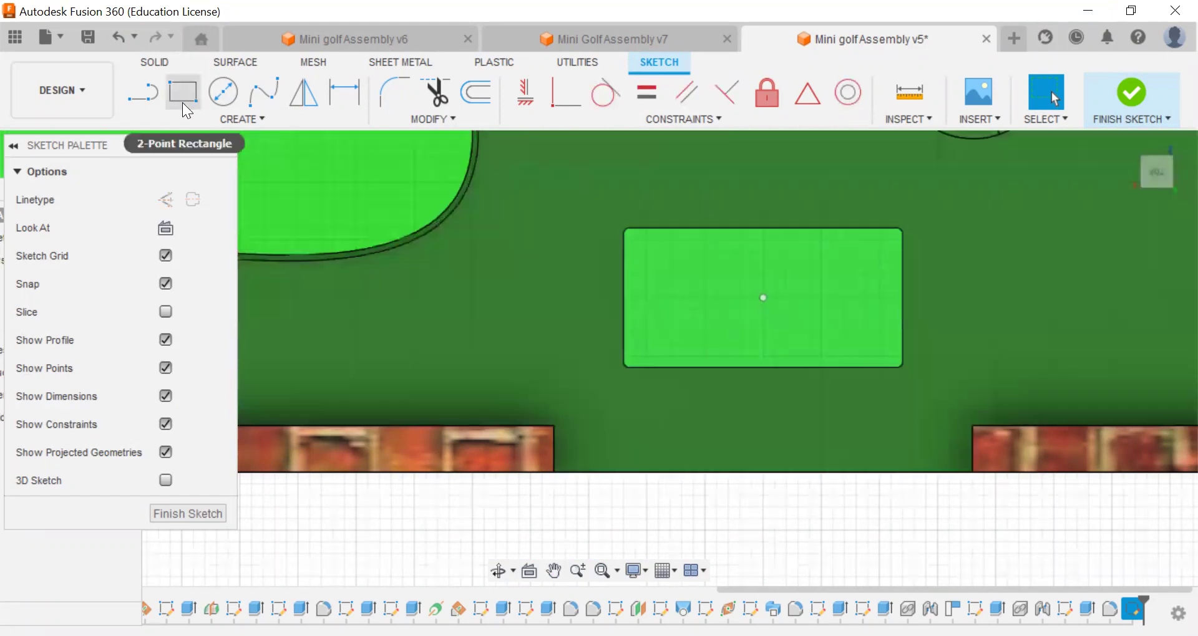
Draw a 4 in construction line inward from the midpoint of the pad's short edge nearest the large bright green area
{"action": "left_click", "coordinate": [141, 87]}
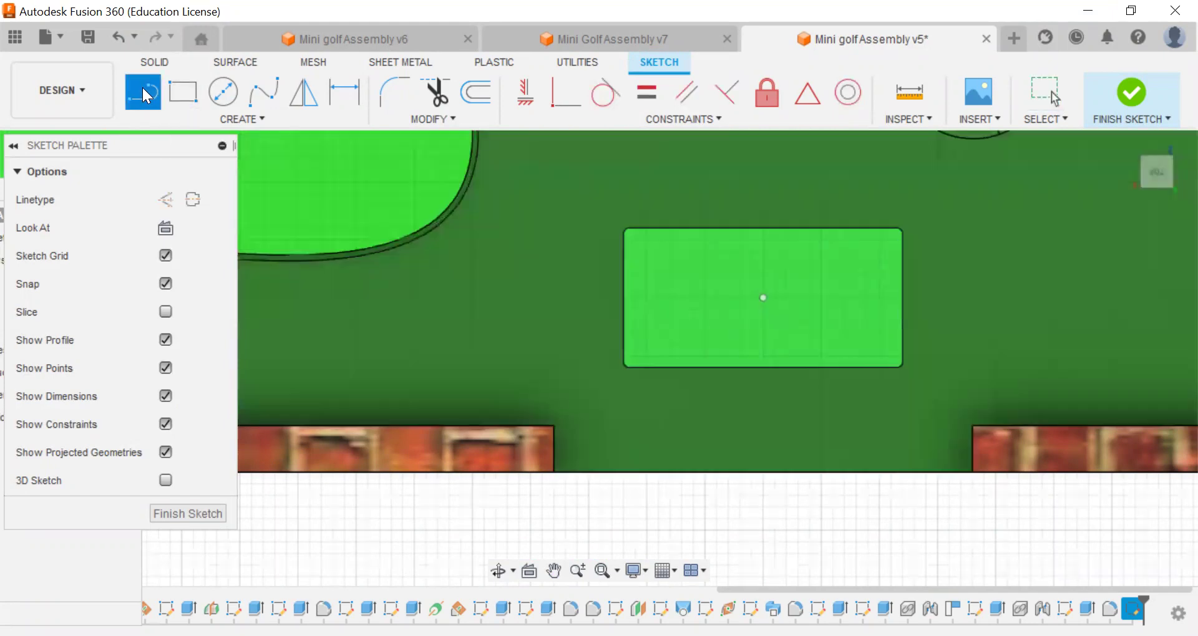
{"action": "left_click", "coordinate": [175, 199]}
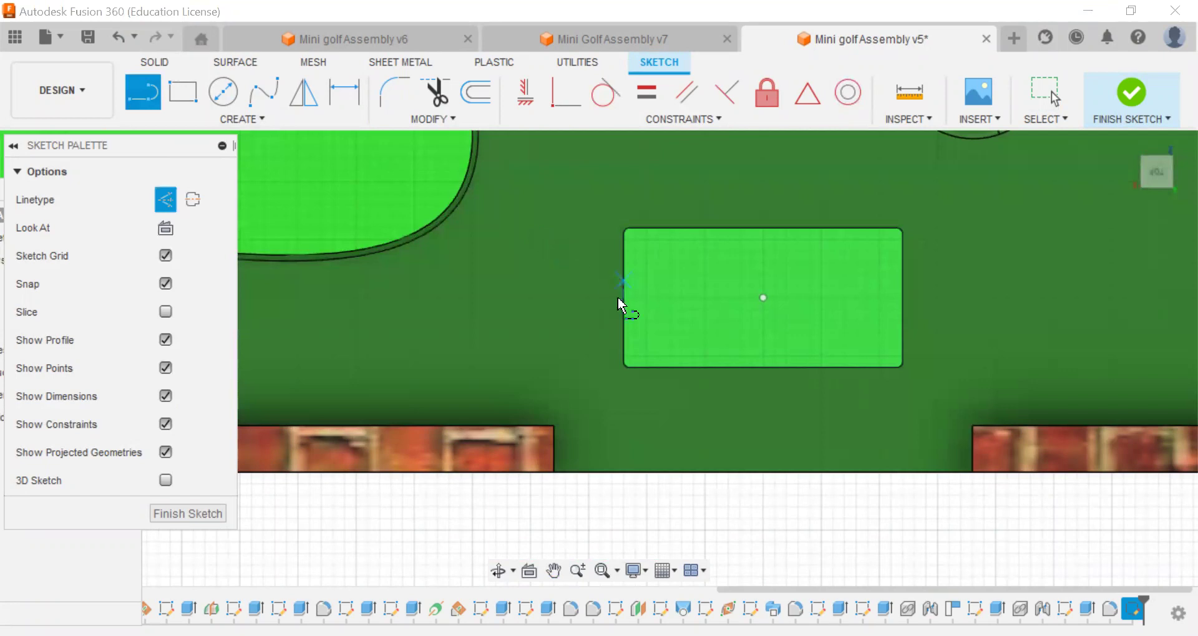
{"action": "left_click", "coordinate": [653, 305]}
{"action": "type", "text": "4"}
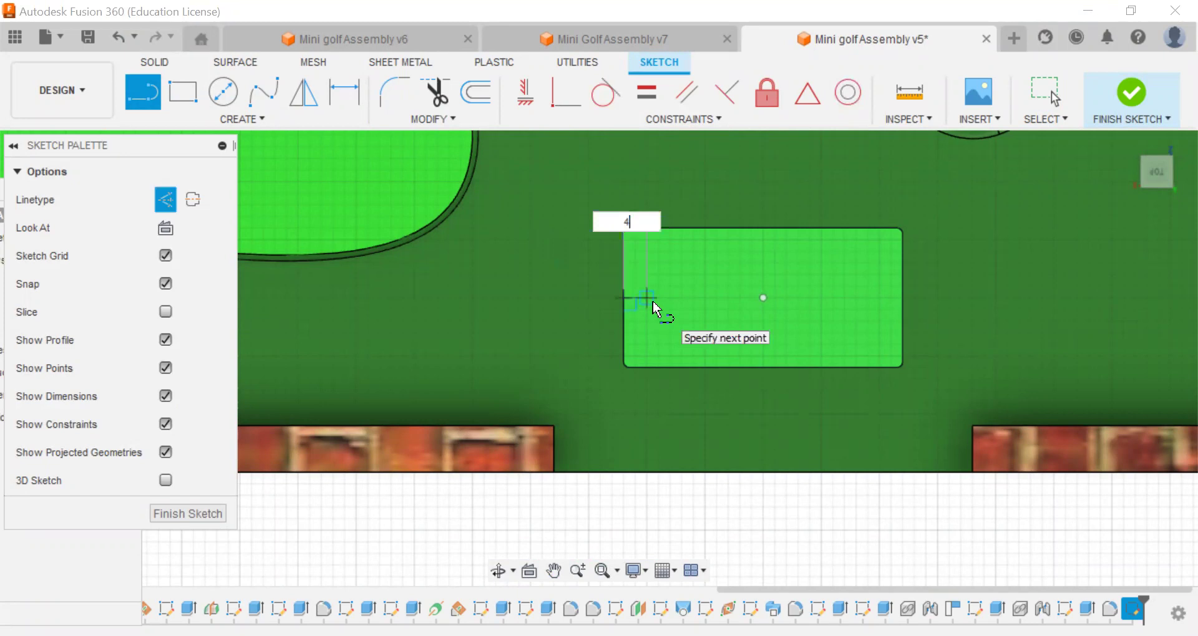
{"action": "key", "text": "Return"}
{"action": "key", "text": "Escape"}
Place a sketch point at the inner end of the 4 in construction line and trim that line away
{"action": "left_click", "coordinate": [283, 116]}
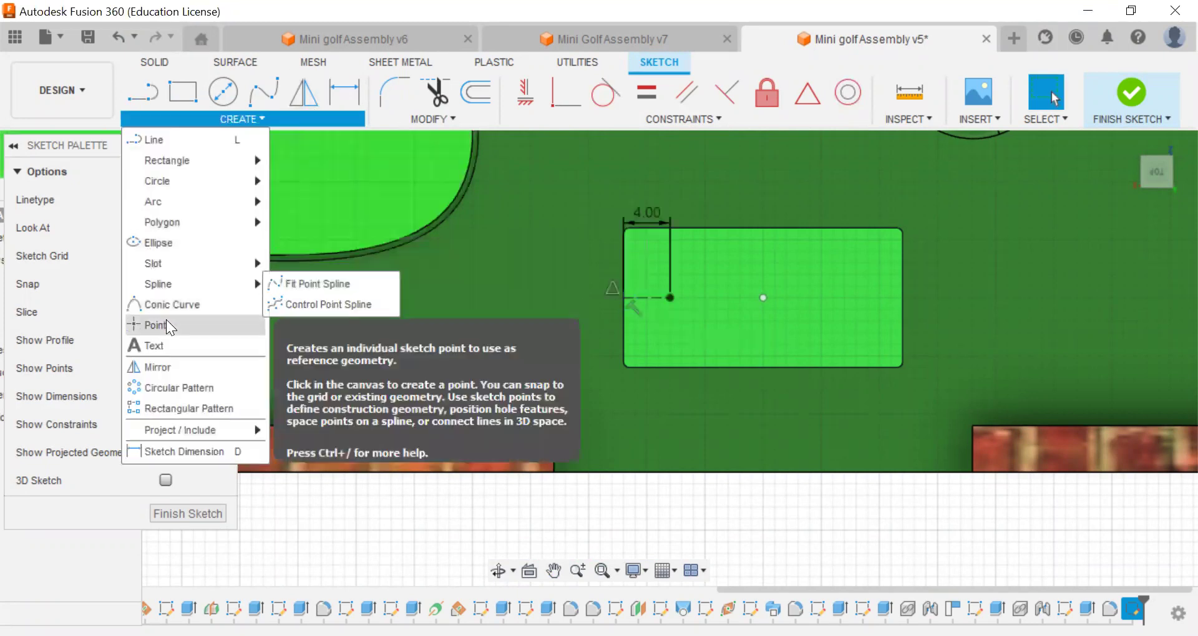
{"action": "left_click", "coordinate": [166, 325]}
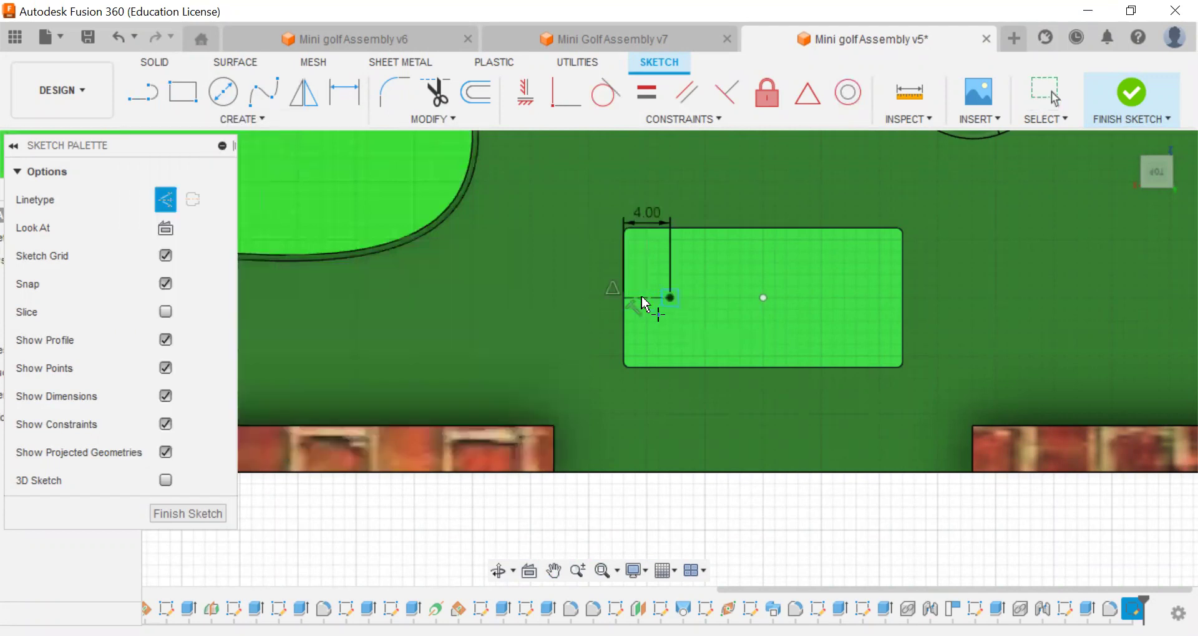
{"action": "right_click", "coordinate": [664, 297]}
{"action": "left_click", "coordinate": [437, 94]}
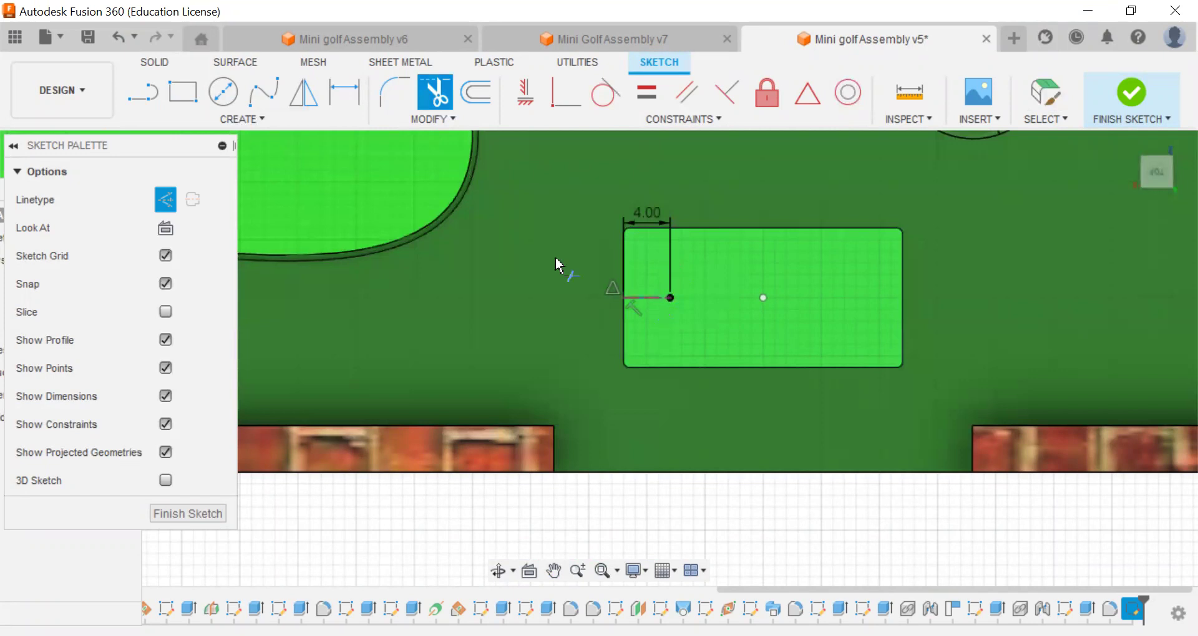
Draw a 4 in construction line inward from the midpoint of the pad's opposite short edge
{"action": "left_click", "coordinate": [138, 87]}
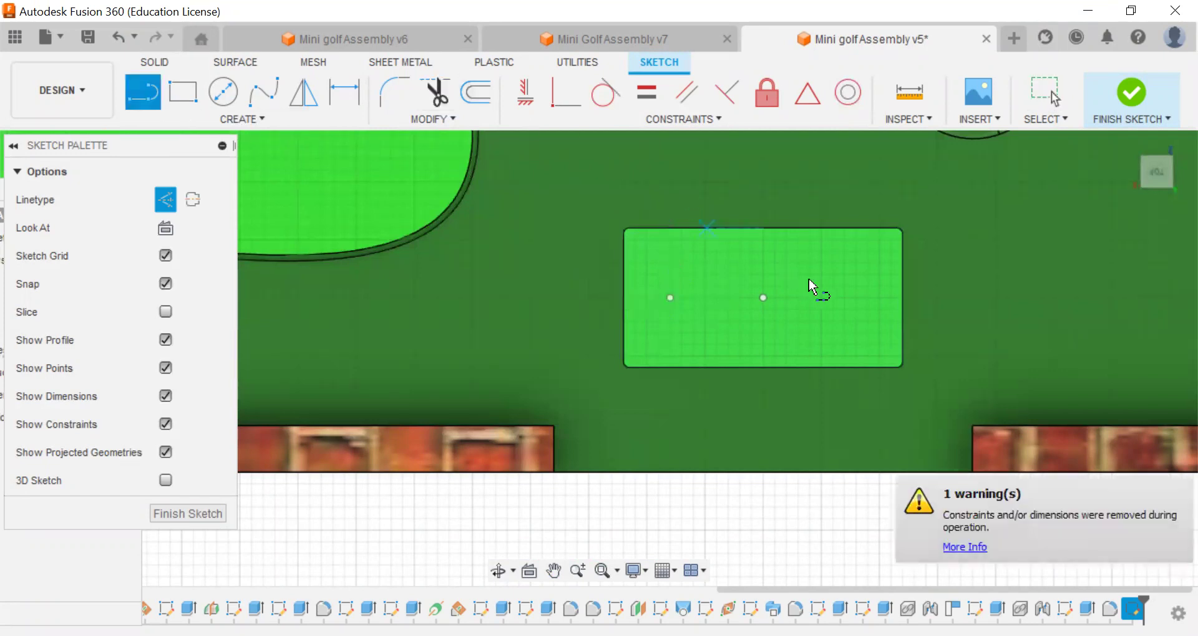
{"action": "left_click", "coordinate": [901, 298]}
{"action": "type", "text": "4"}
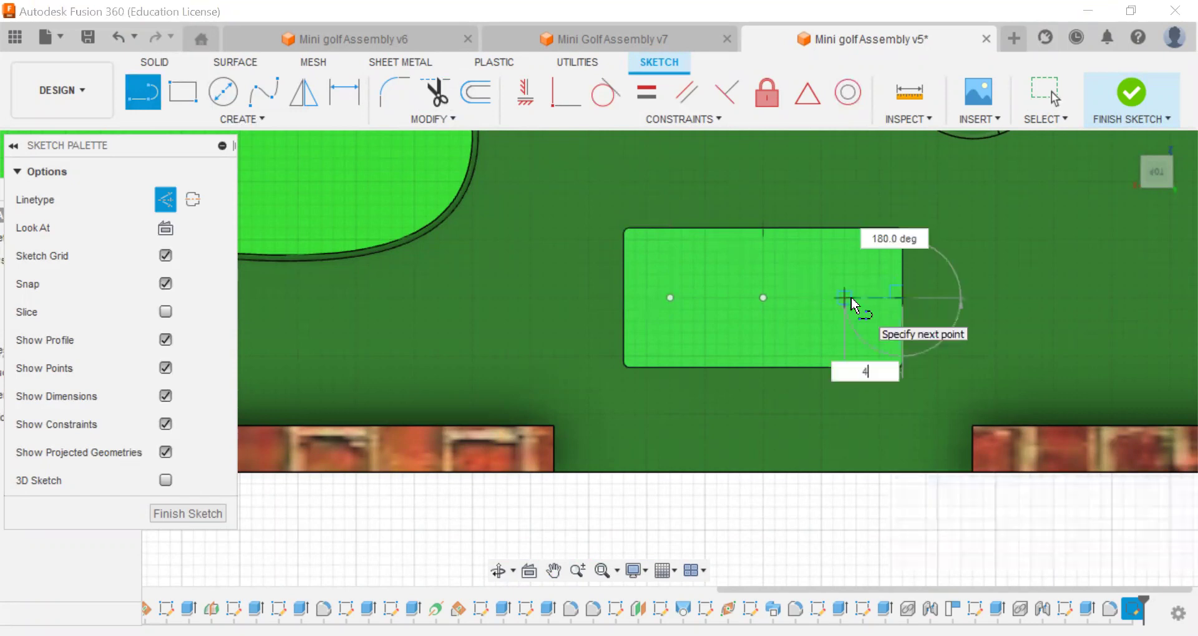
{"action": "right_click", "coordinate": [851, 298]}
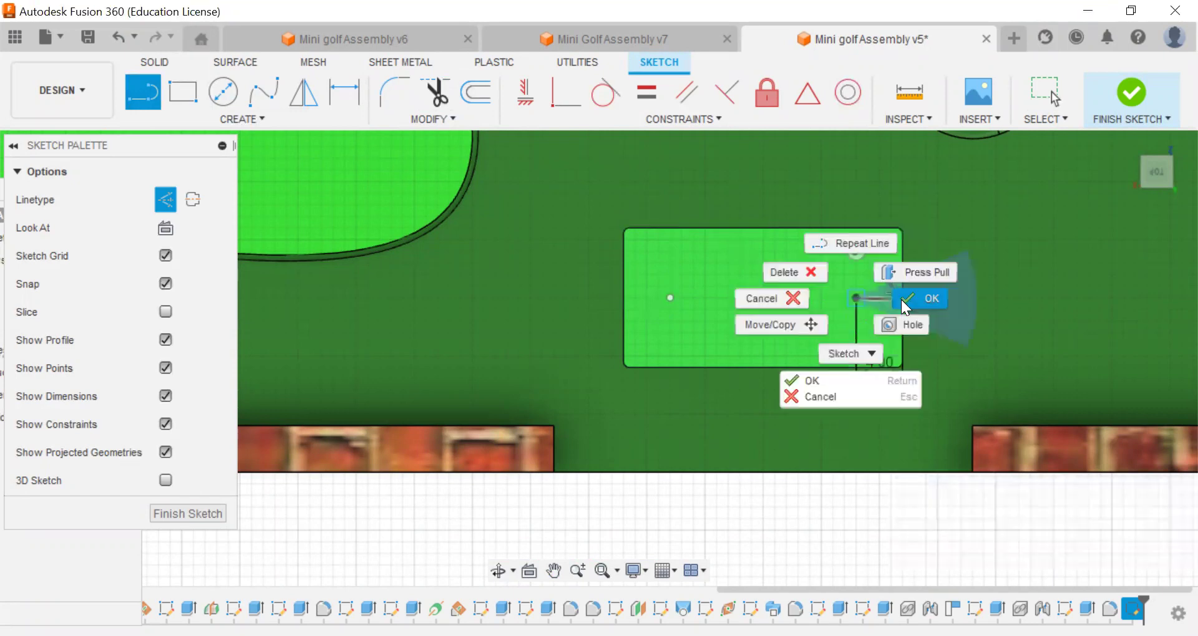
{"action": "key", "text": "Return"}
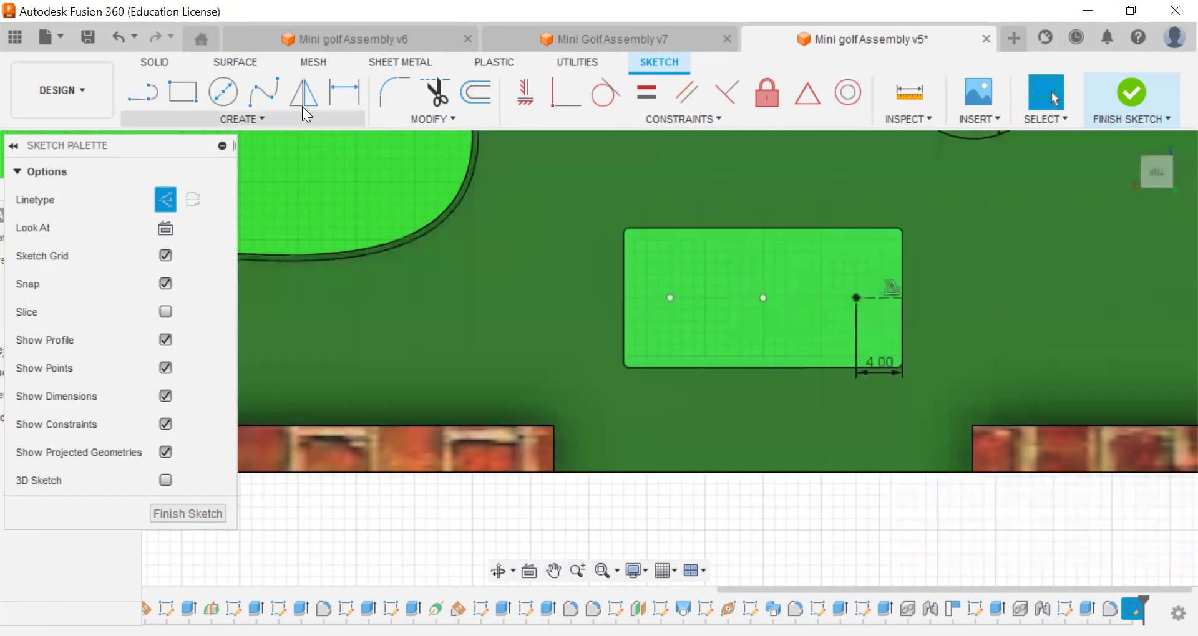
Place a sketch point at the inner end of the second construction line and trim the line, leaving only the point
{"action": "left_click", "coordinate": [243, 119]}
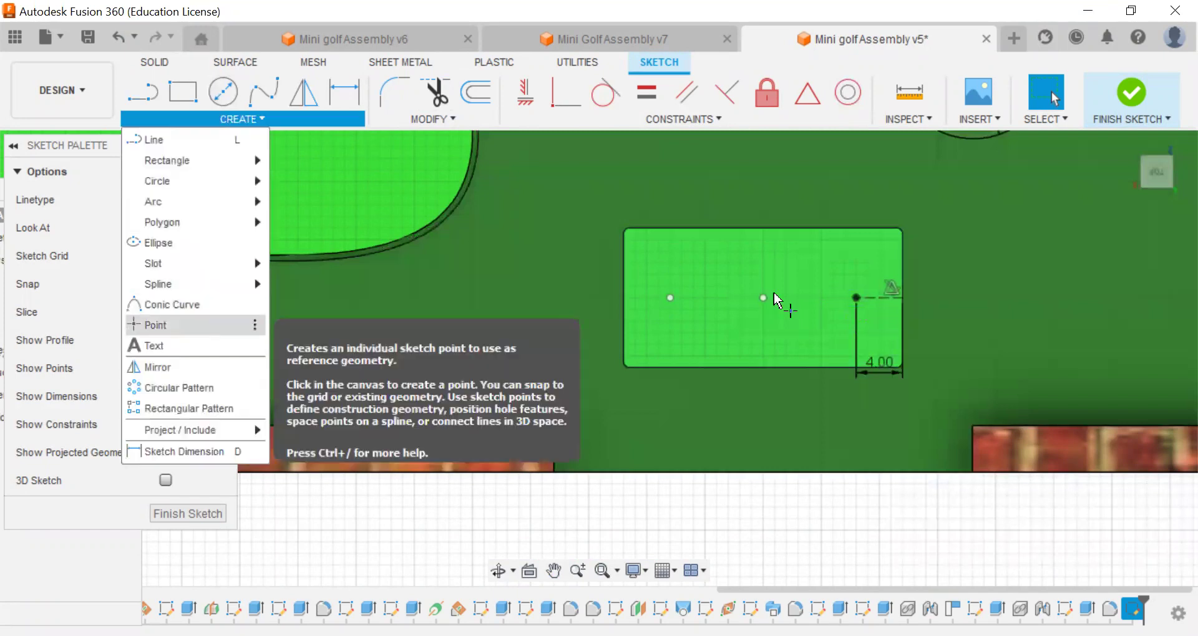
{"action": "left_click", "coordinate": [198, 329]}
{"action": "left_click", "coordinate": [856, 298]}
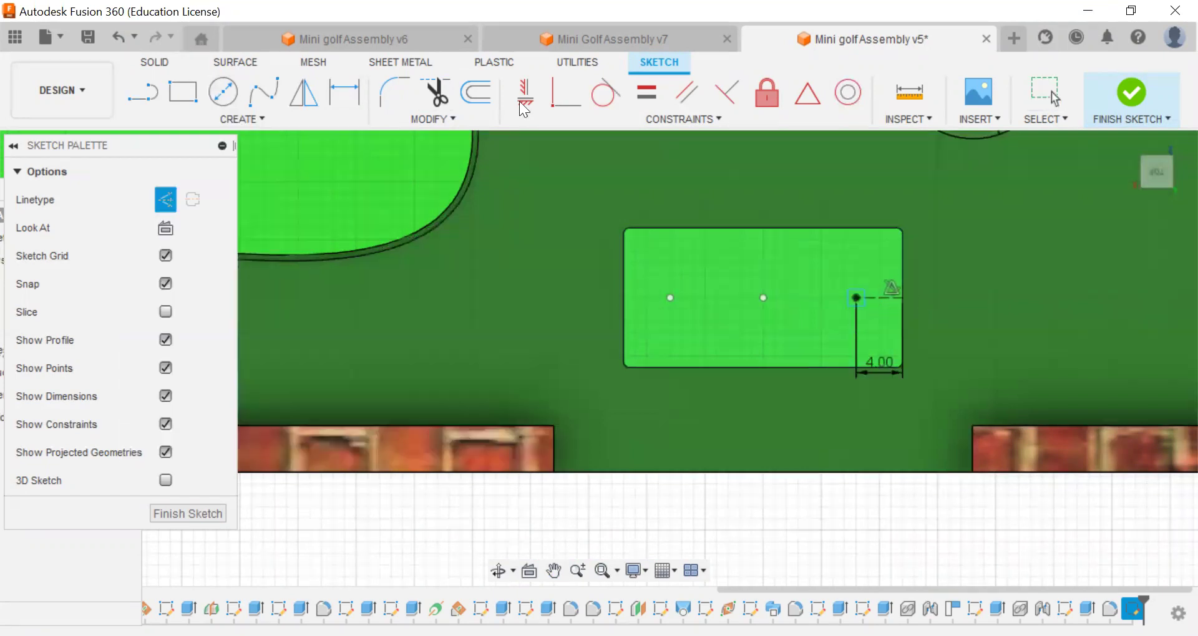
{"action": "key", "text": "Escape"}
{"action": "left_click", "coordinate": [445, 100]}
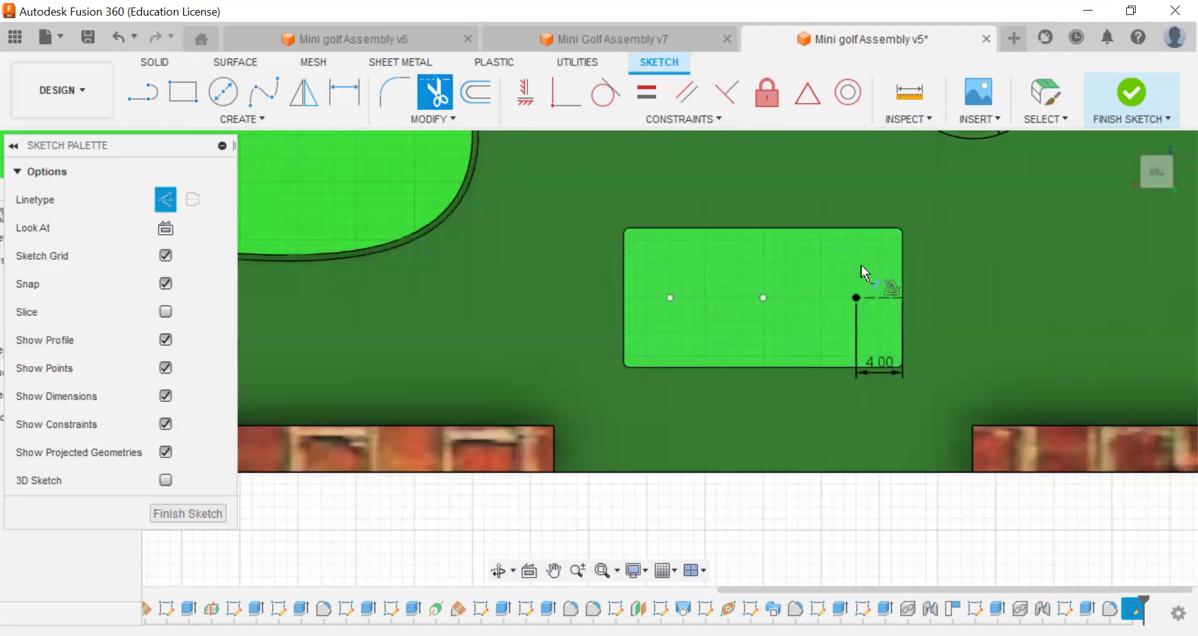
{"action": "left_click", "coordinate": [867, 298]}
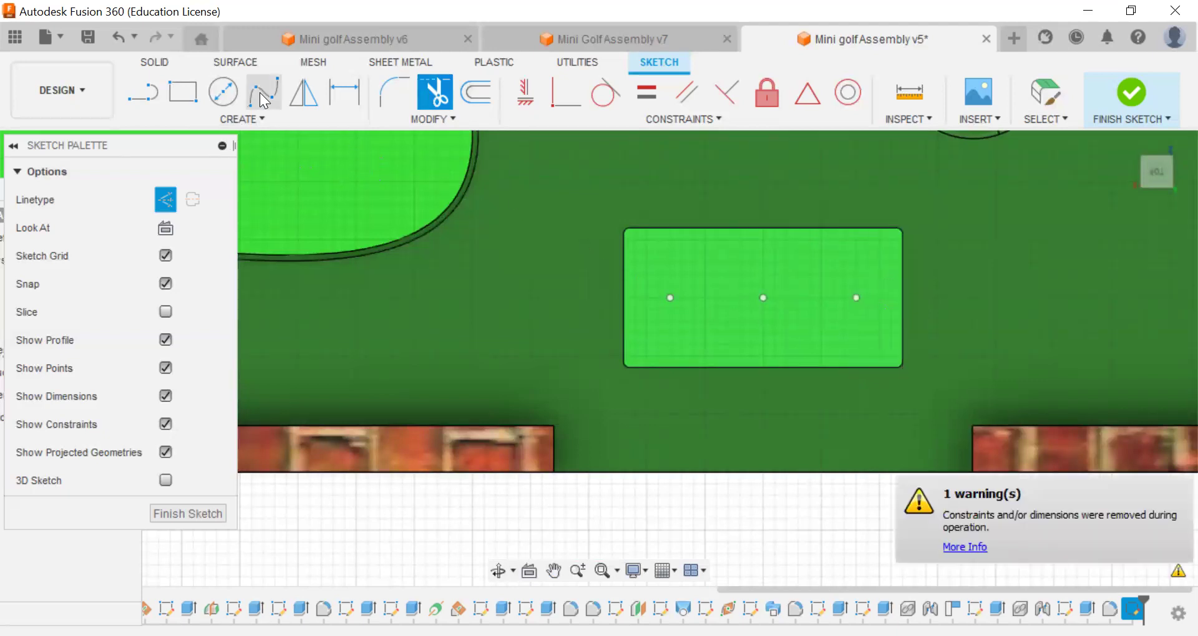
{"action": "left_click", "coordinate": [224, 93]}
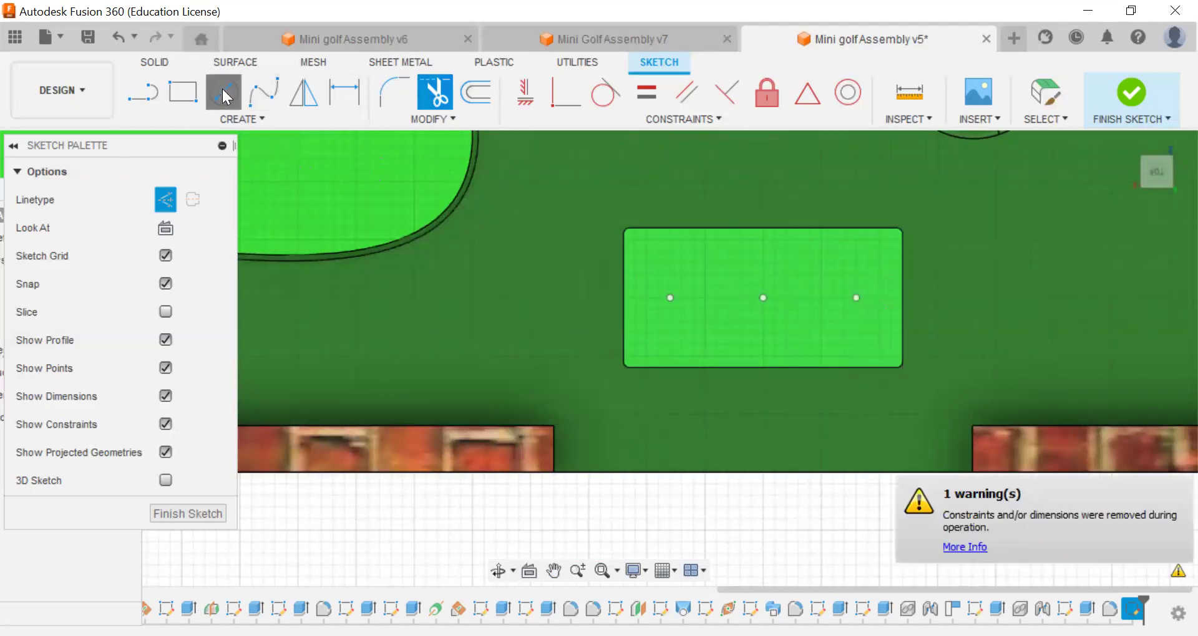
{"action": "left_click", "coordinate": [669, 312]}
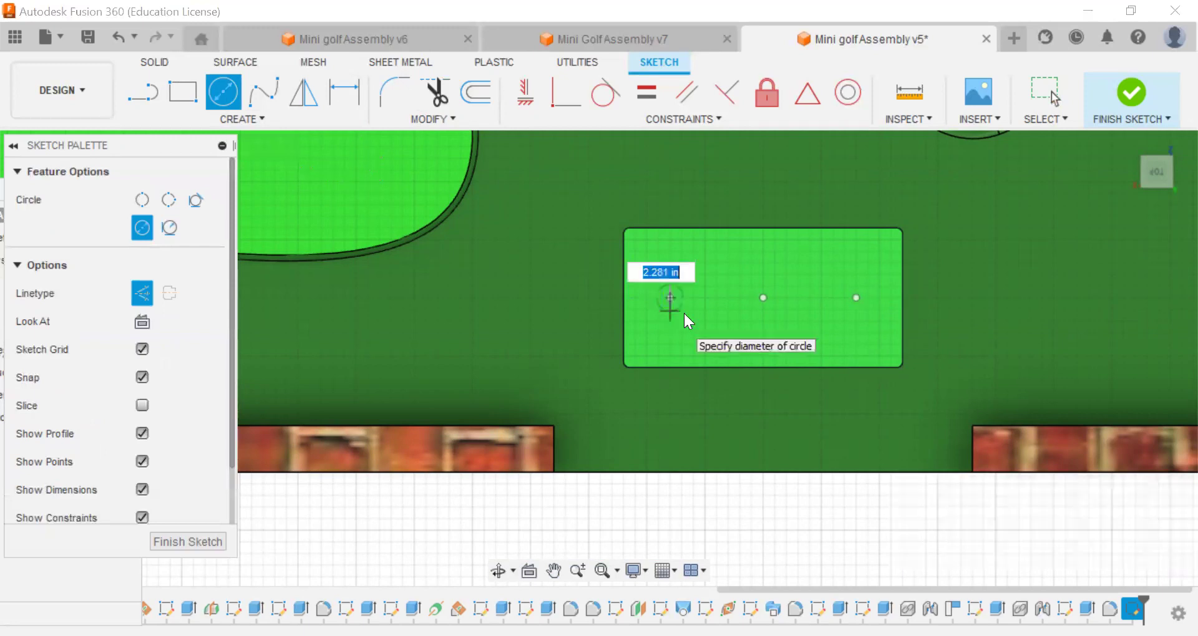
{"action": "key", "text": "Escape"}
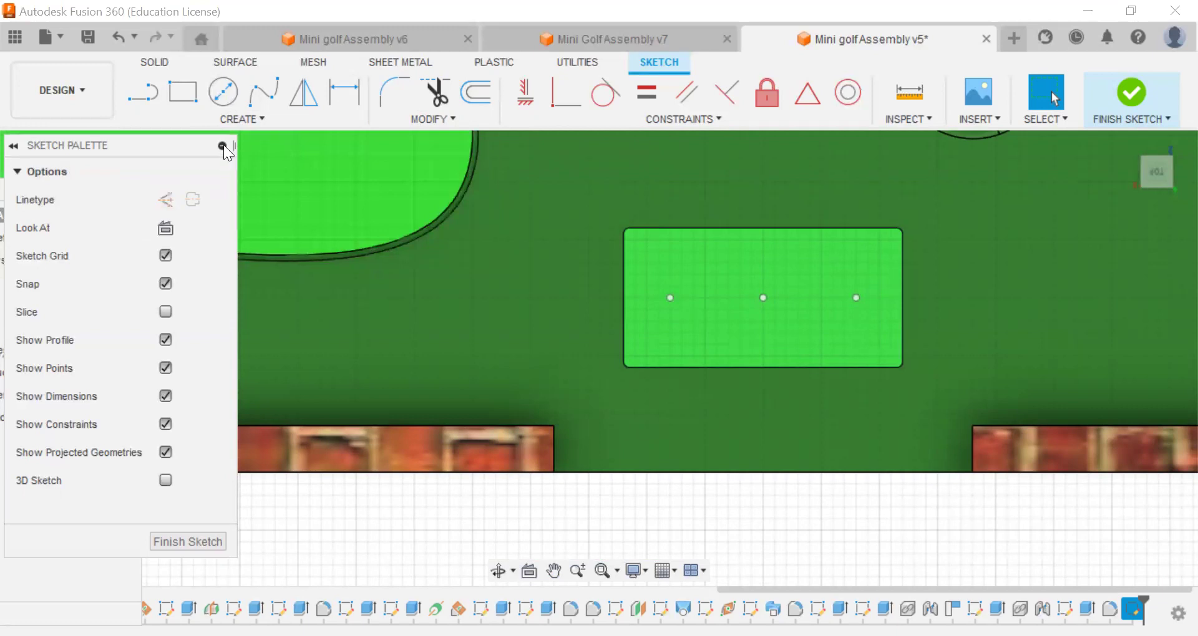
Draw a 0.5 in diameter circle centred on the pad's sketch point nearest the large bright green area
{"action": "left_click", "coordinate": [223, 92]}
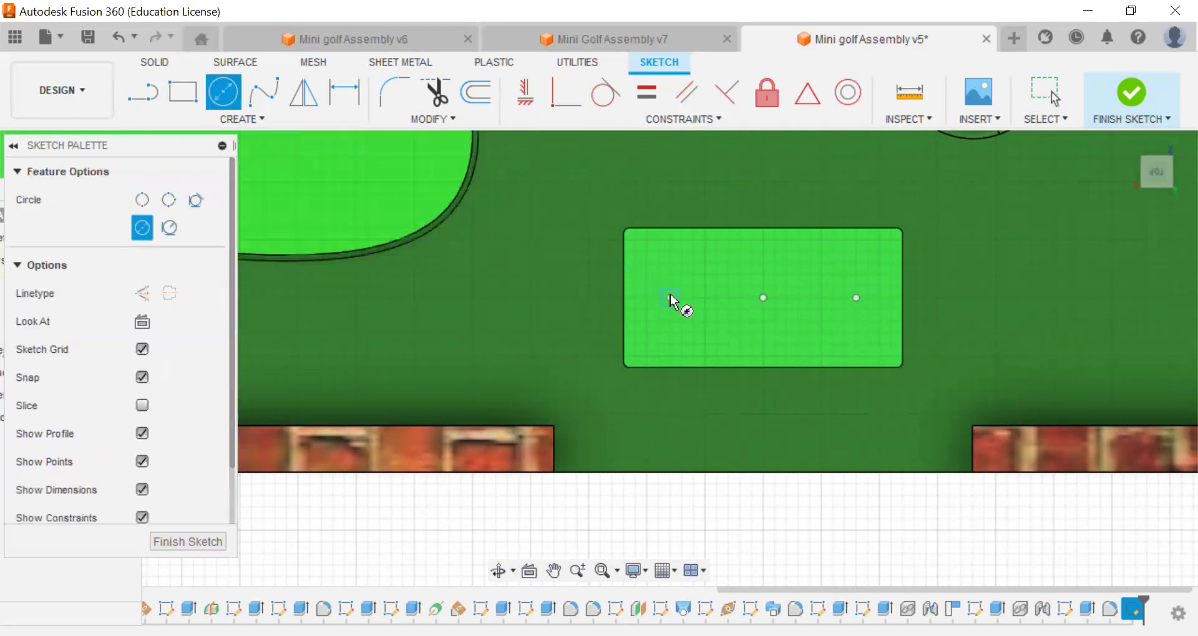
{"action": "left_click", "coordinate": [673, 314]}
{"action": "type", "text": ".5"}
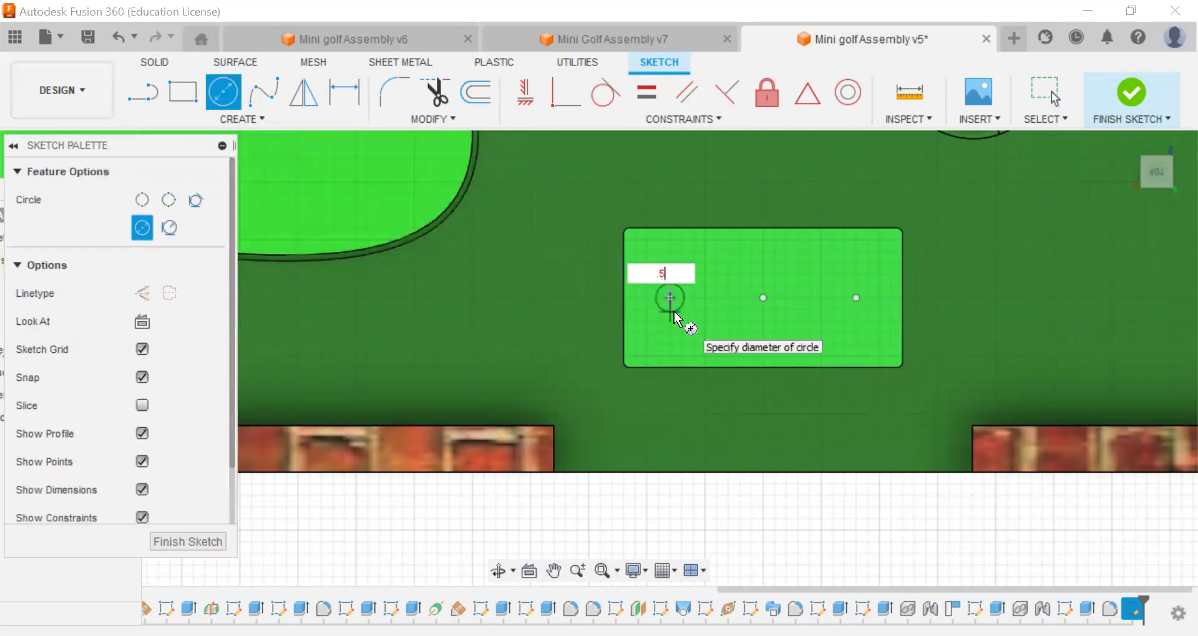
{"action": "key", "text": "Tab"}
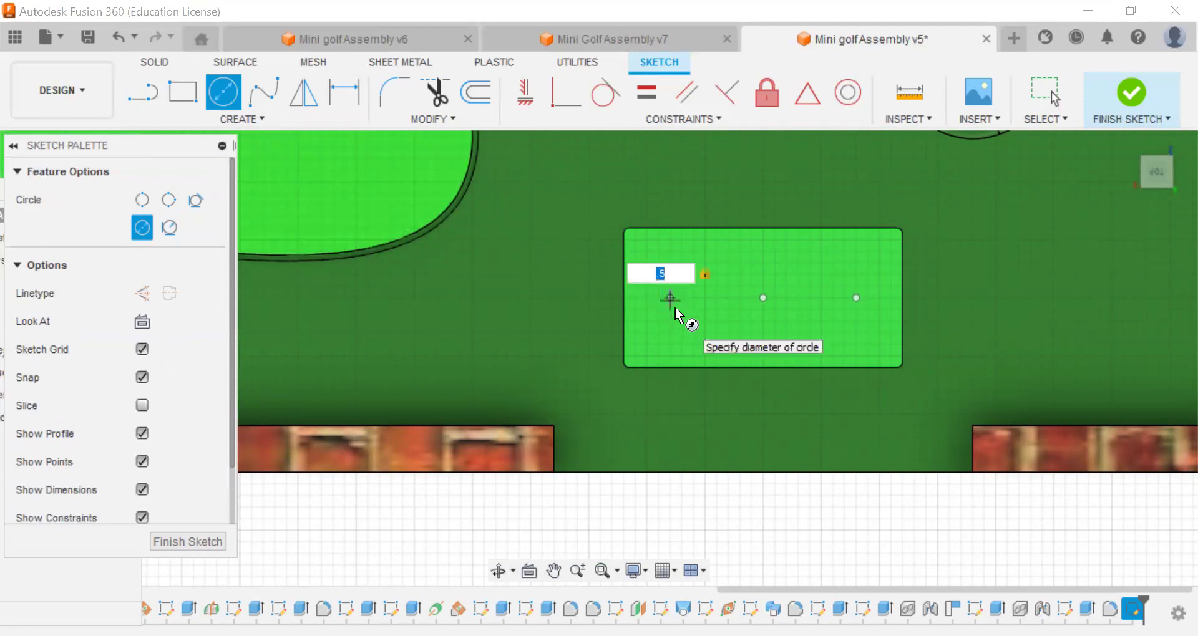
{"action": "scroll", "coordinate": [671, 305], "scroll_direction": "up", "scroll_amount": 5}
{"action": "key", "text": "Return"}
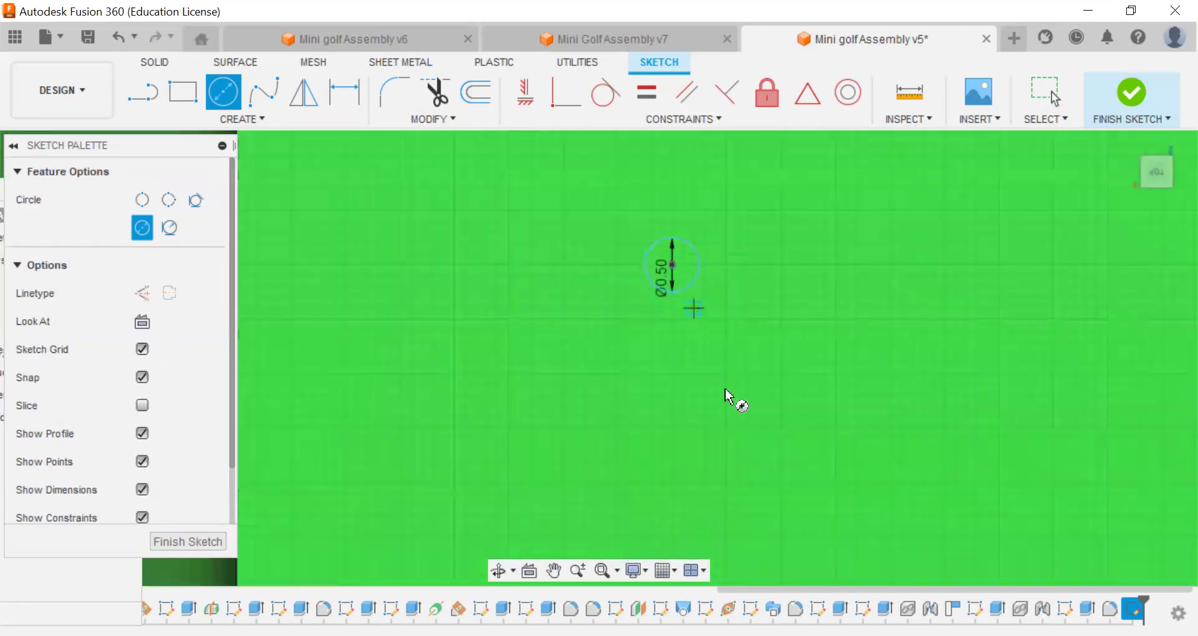
Draw a 0.5 in diameter circle centred on the pad's middle sketch point
{"action": "left_click", "coordinate": [554, 570]}
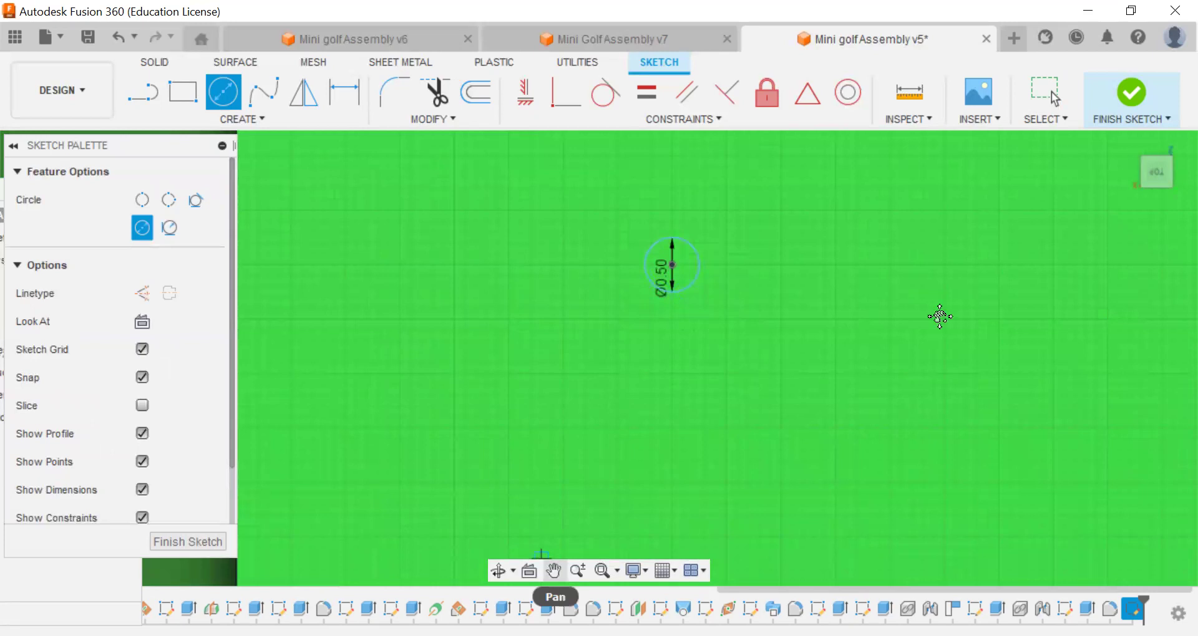
{"action": "left_click_drag", "start_coordinate": [941, 317], "coordinate": [467, 334]}
{"action": "left_click_drag", "start_coordinate": [739, 298], "coordinate": [509, 300]}
{"action": "key", "text": "Escape"}
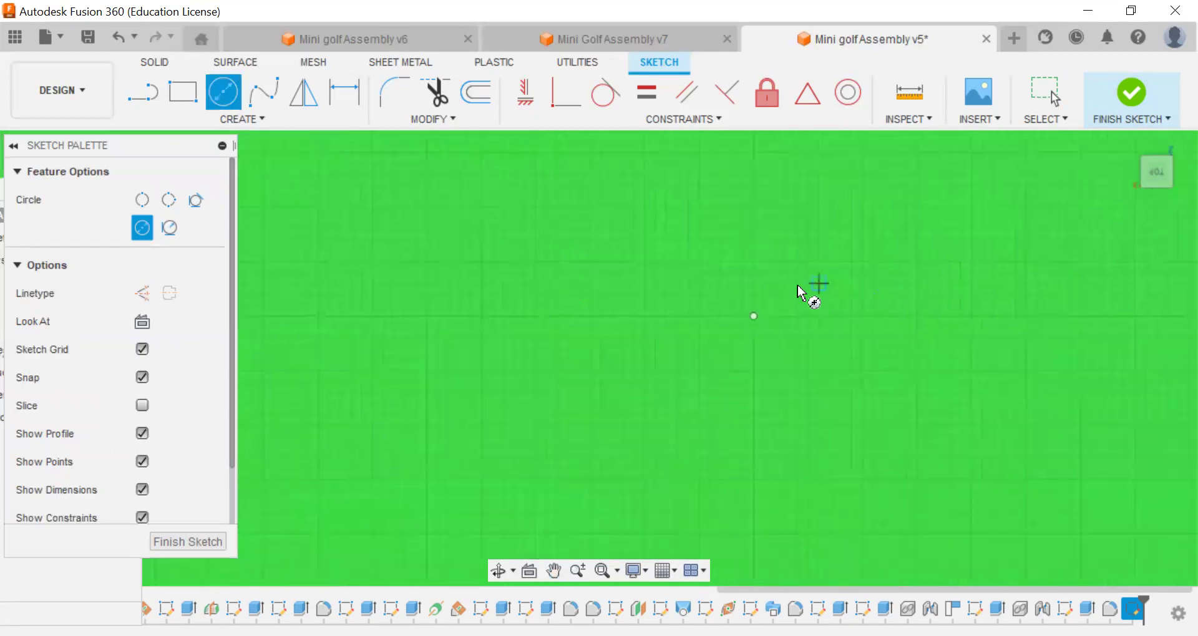
{"action": "left_click", "coordinate": [754, 316]}
{"action": "type", "text": ".5"}
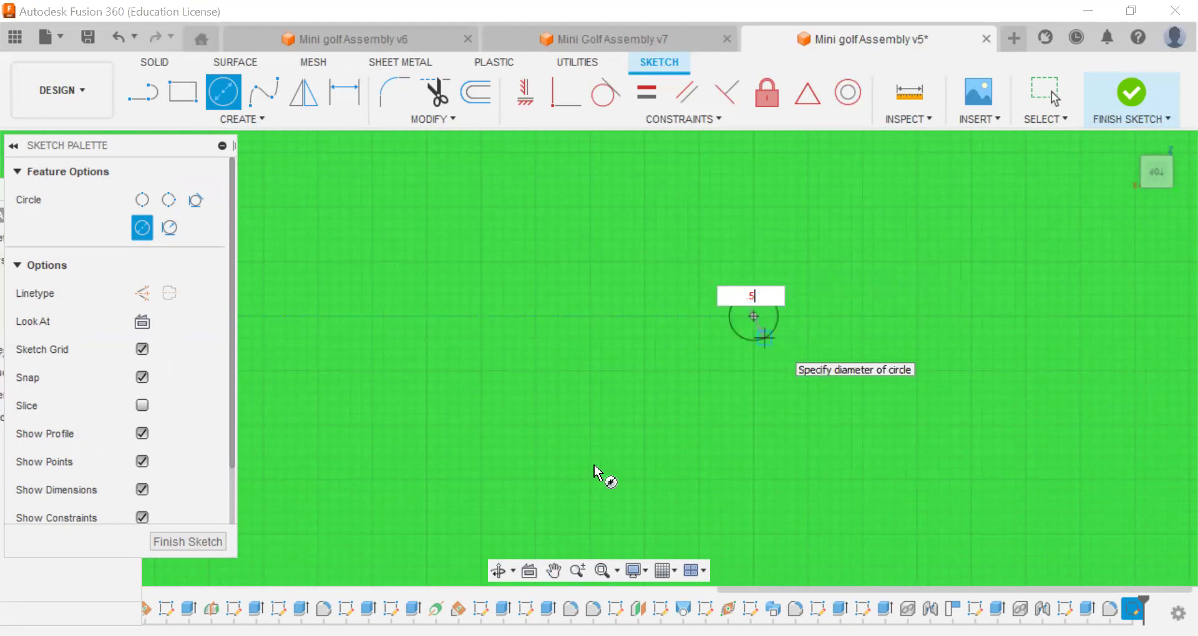
{"action": "key", "text": "Return"}
Draw a 0.5 in diameter circle centred on the pad's remaining outer sketch point and finish the sketch
{"action": "left_click", "coordinate": [554, 571]}
{"action": "left_click_drag", "start_coordinate": [947, 369], "coordinate": [421, 374]}
{"action": "left_click_drag", "start_coordinate": [898, 323], "coordinate": [618, 328]}
{"action": "key", "text": "Escape"}
{"action": "left_click", "coordinate": [816, 322]}
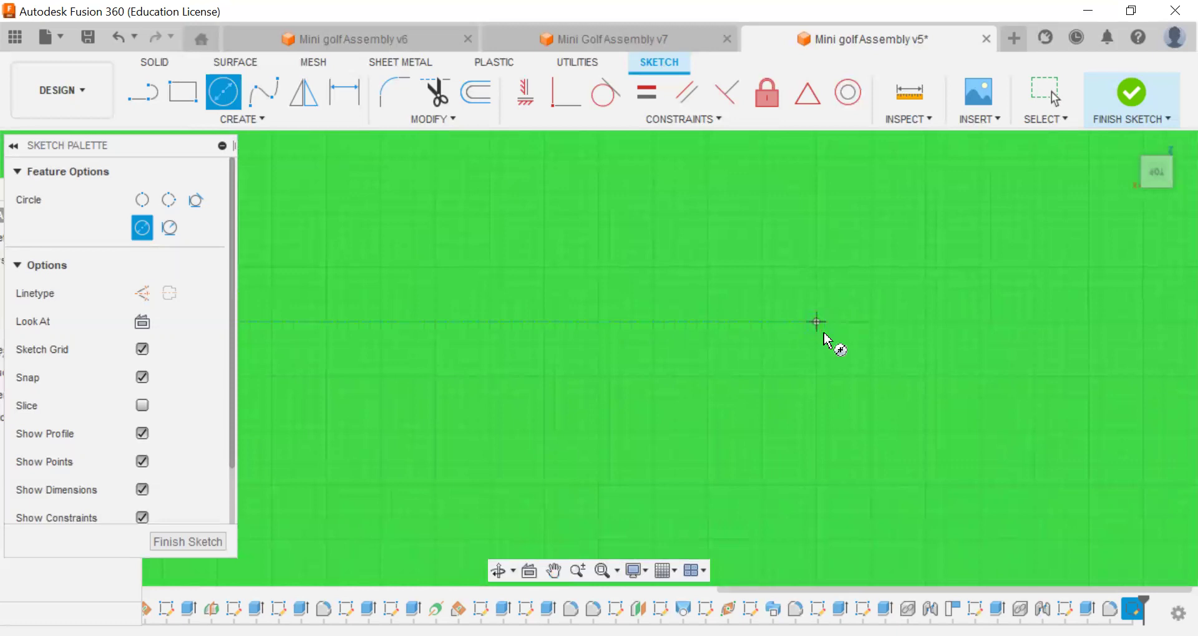
{"action": "type", "text": ".5"}
{"action": "key", "text": "Return"}
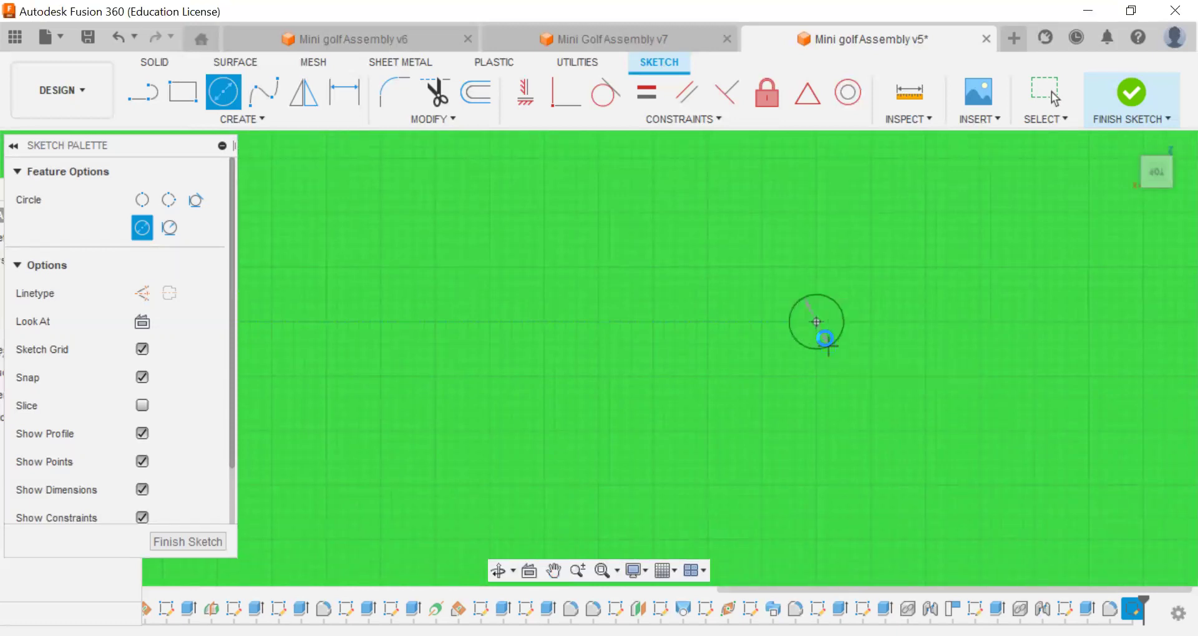
{"action": "key", "text": "Escape"}
{"action": "scroll", "coordinate": [646, 267], "scroll_direction": "down", "scroll_amount": 4}
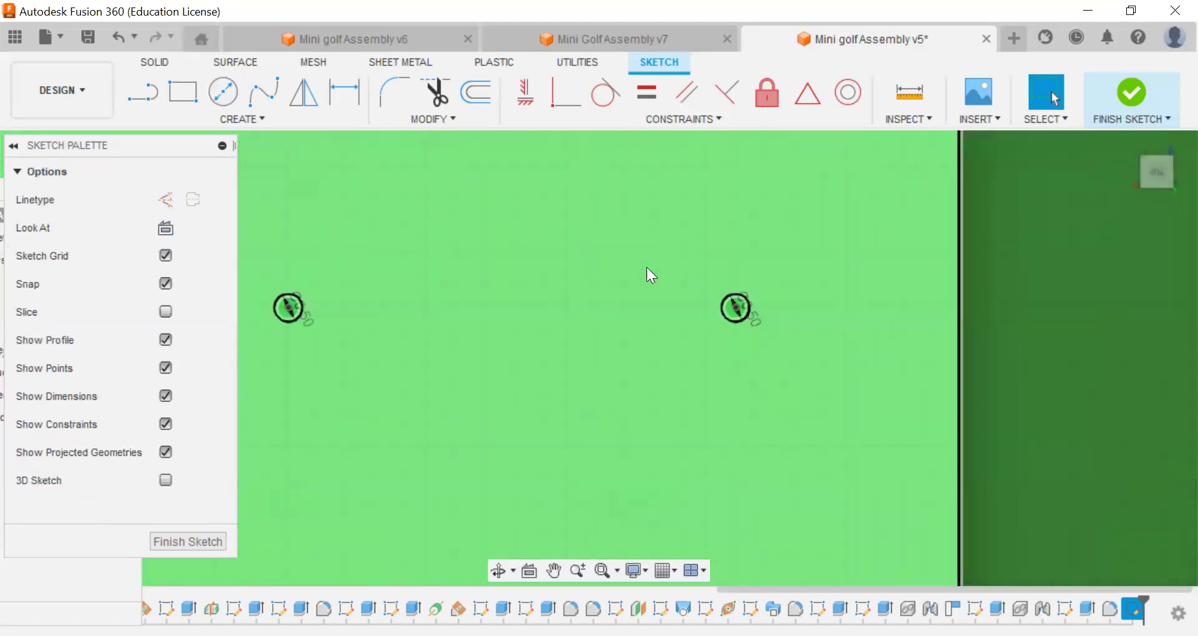
{"action": "scroll", "coordinate": [645, 268], "scroll_direction": "down", "scroll_amount": 2}
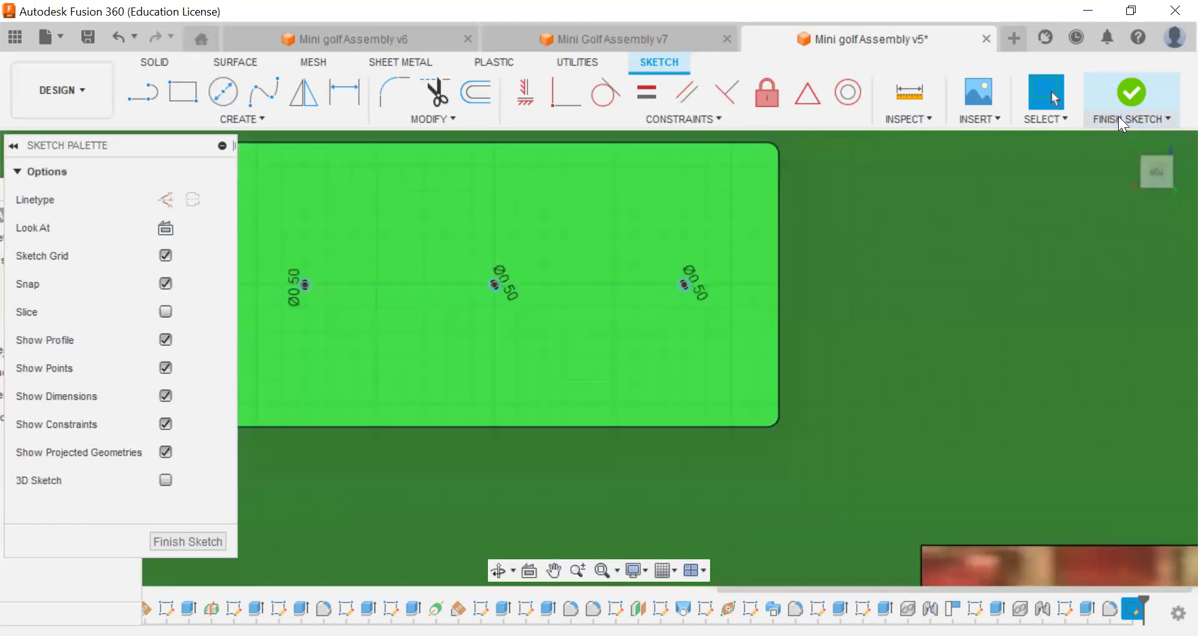
{"action": "left_click", "coordinate": [1125, 103]}
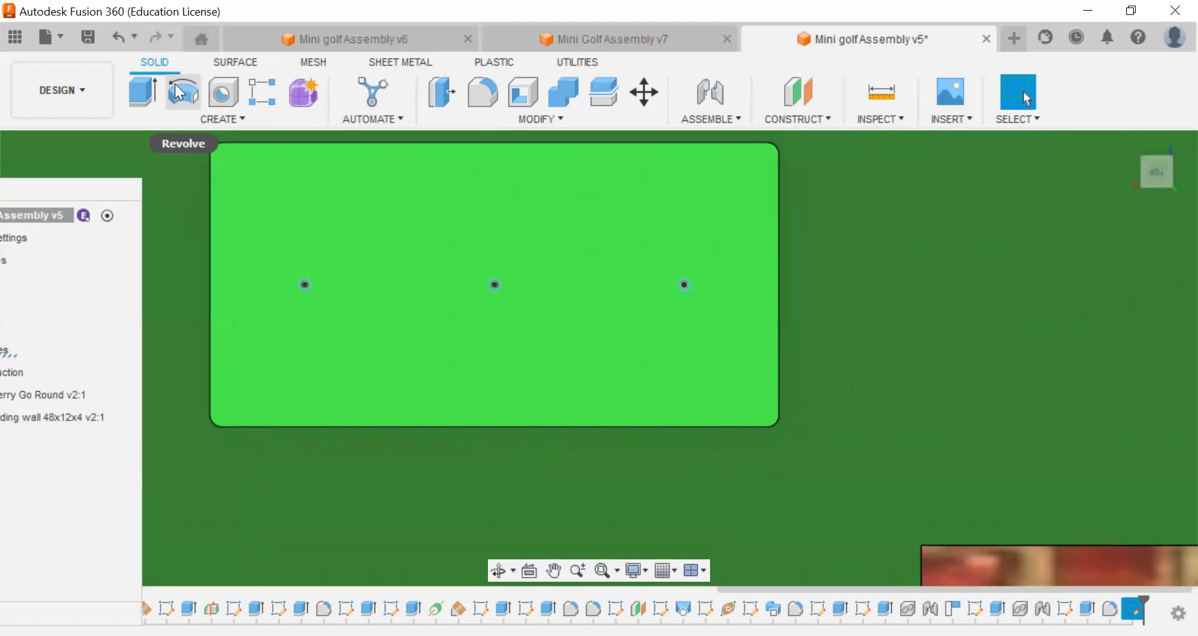
Extrude all three circles by -0.5 in to cut three tee holes down into the pad
{"action": "key", "text": "e"}
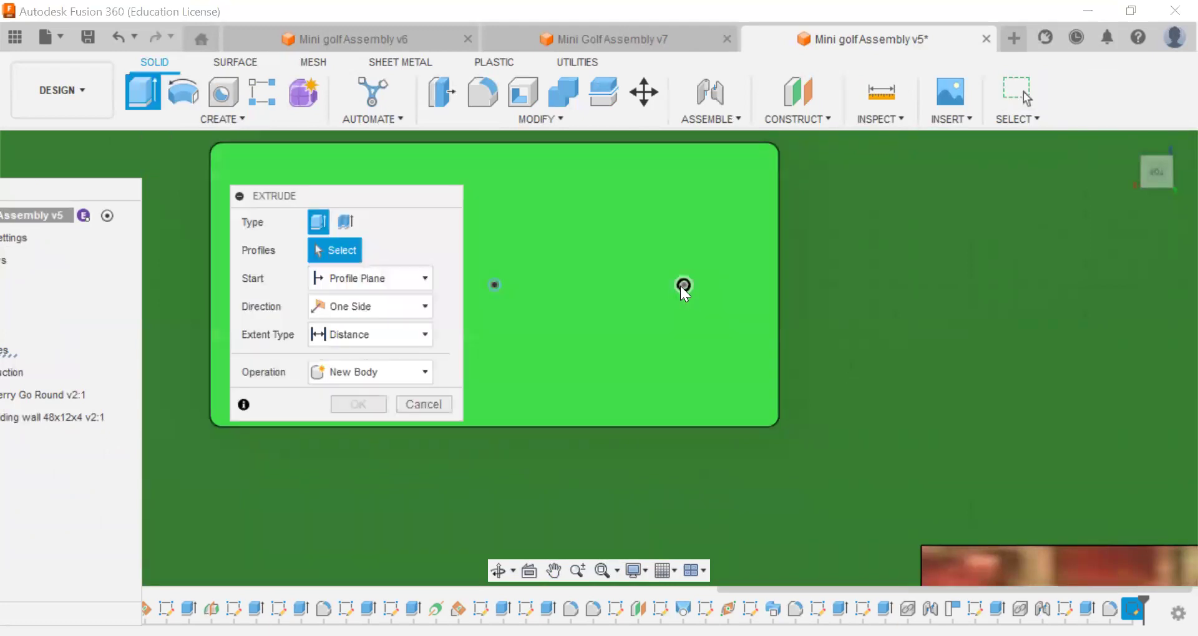
{"action": "left_click", "coordinate": [650, 289]}
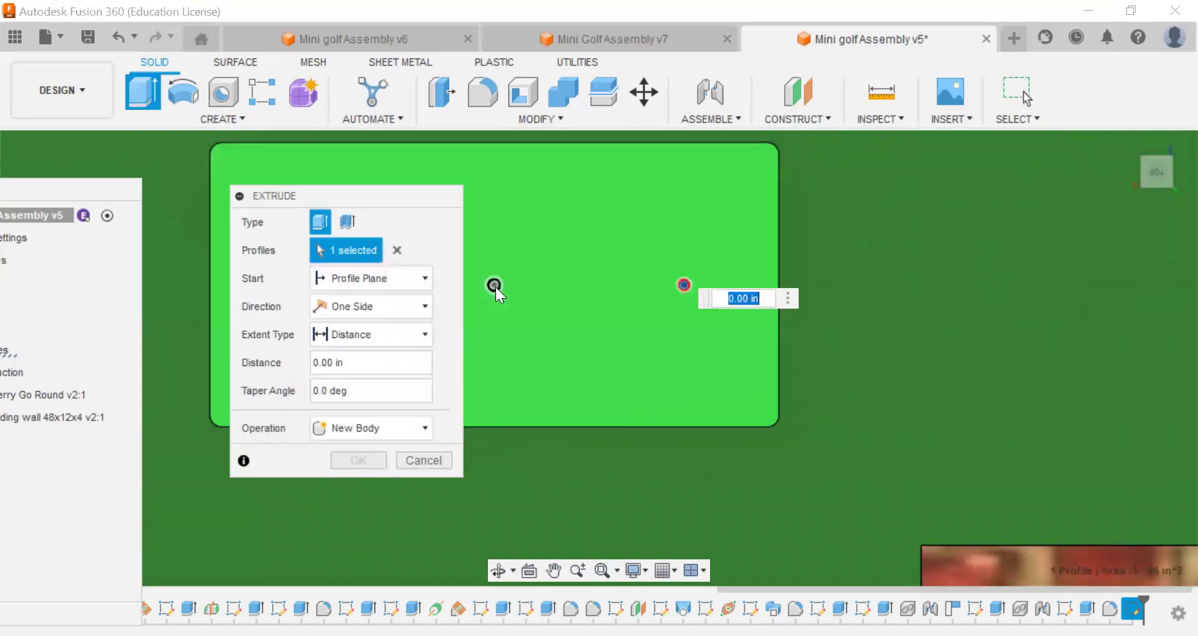
{"action": "left_click", "coordinate": [482, 286]}
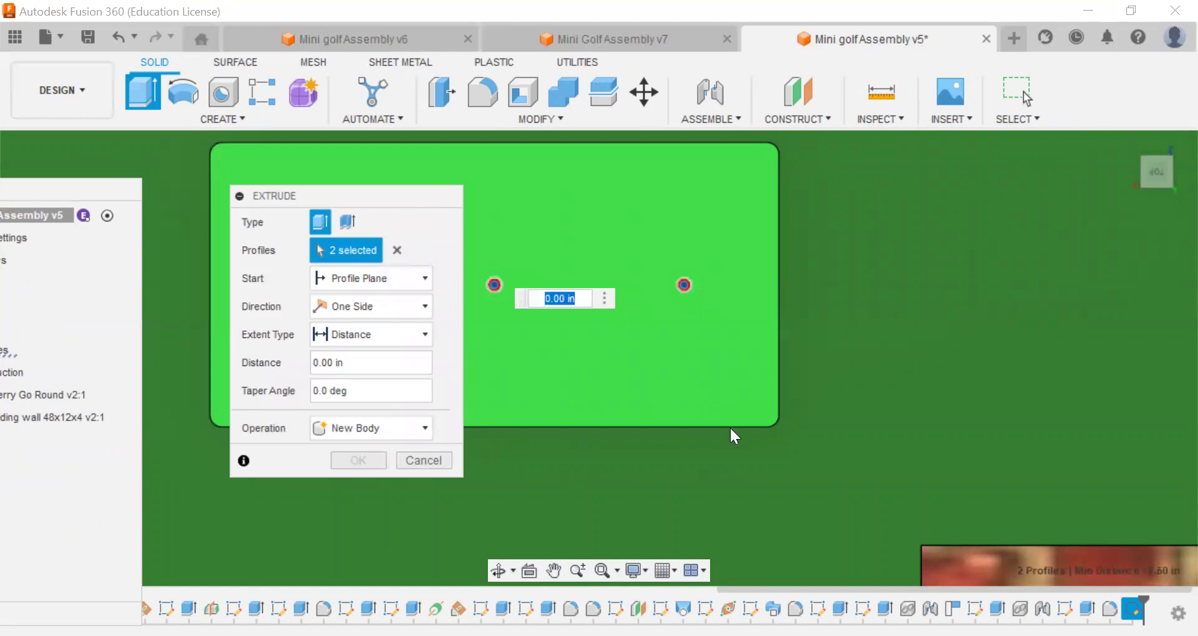
{"action": "left_click_drag", "start_coordinate": [413, 190], "coordinate": [67, 278]}
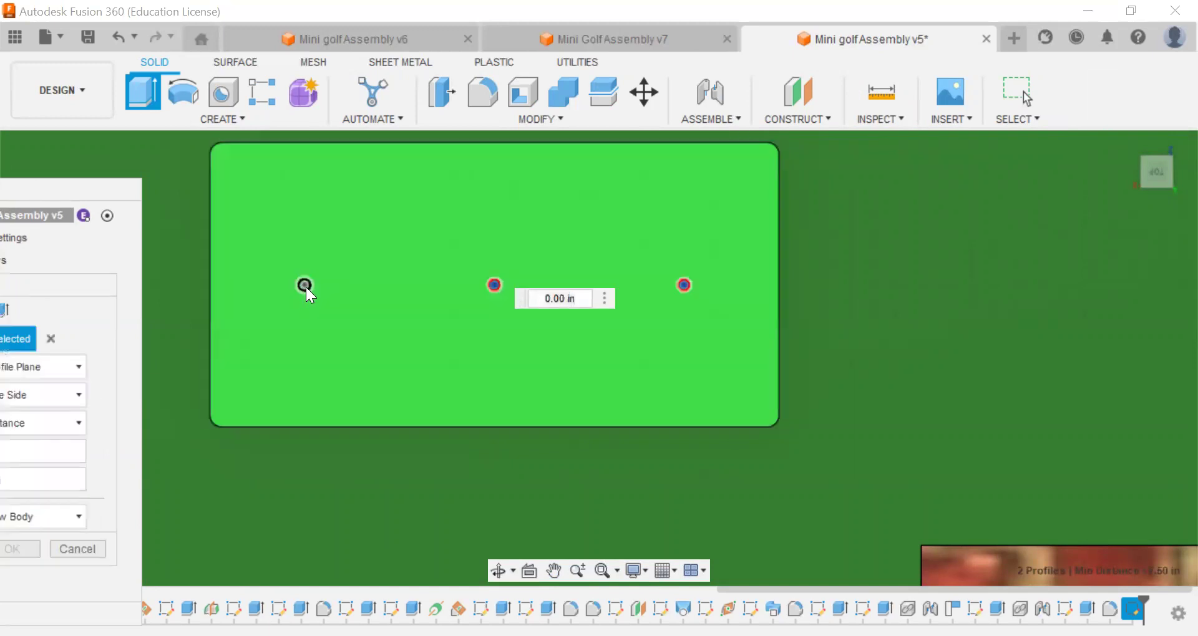
{"action": "left_click", "coordinate": [252, 285]}
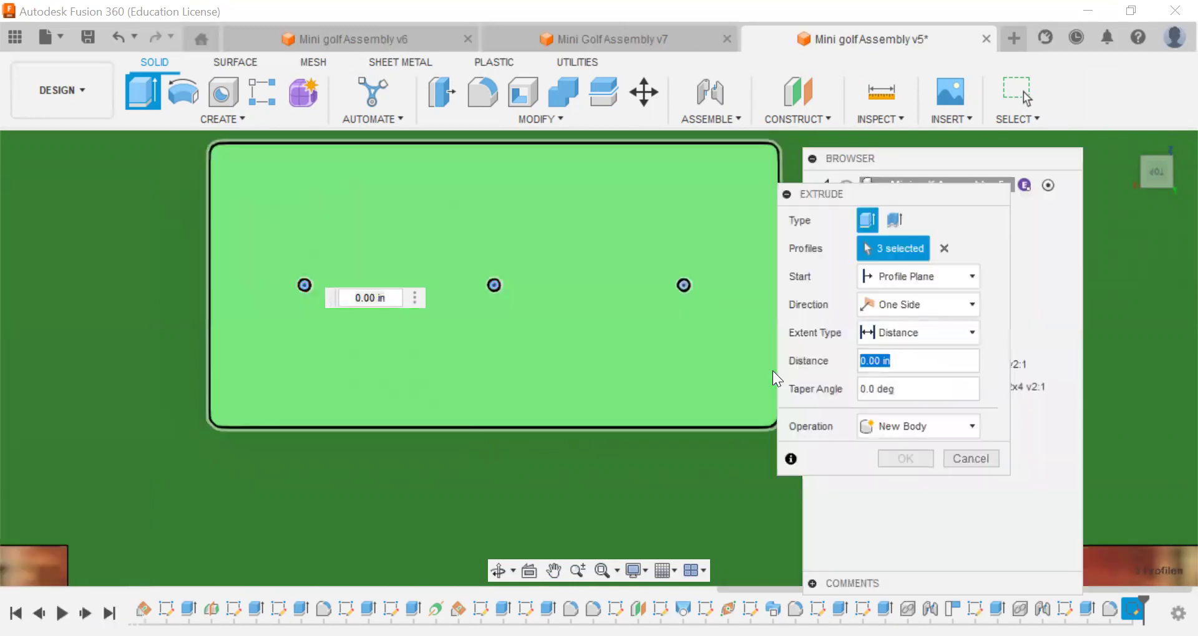
{"action": "type", "text": "-.5"}
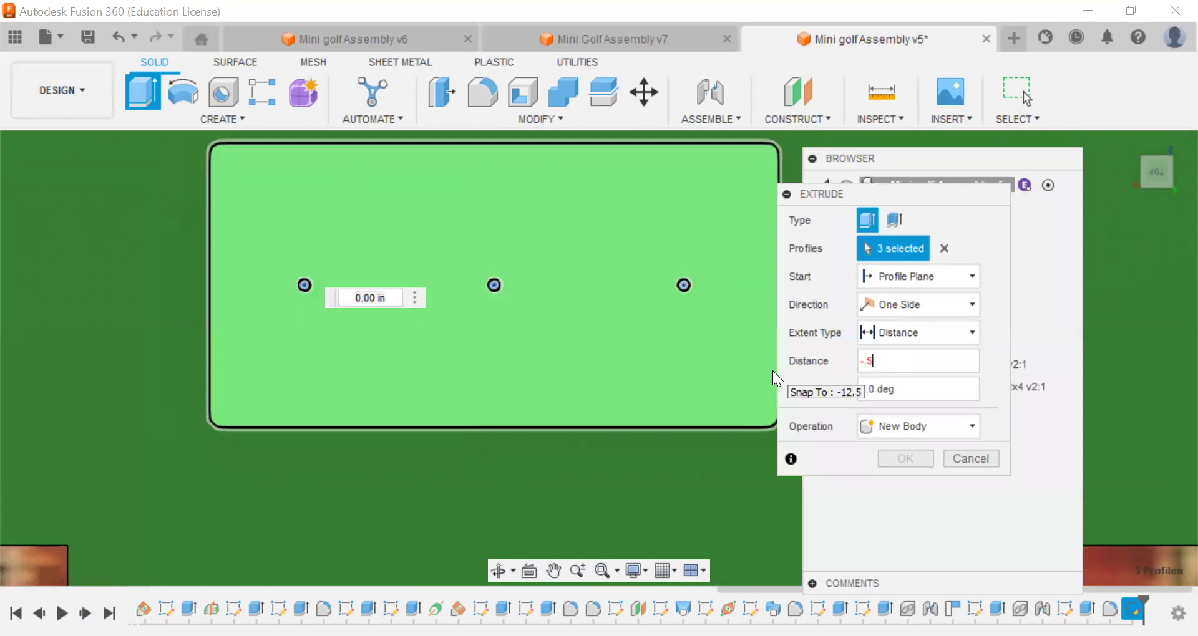
{"action": "key", "text": "Return"}
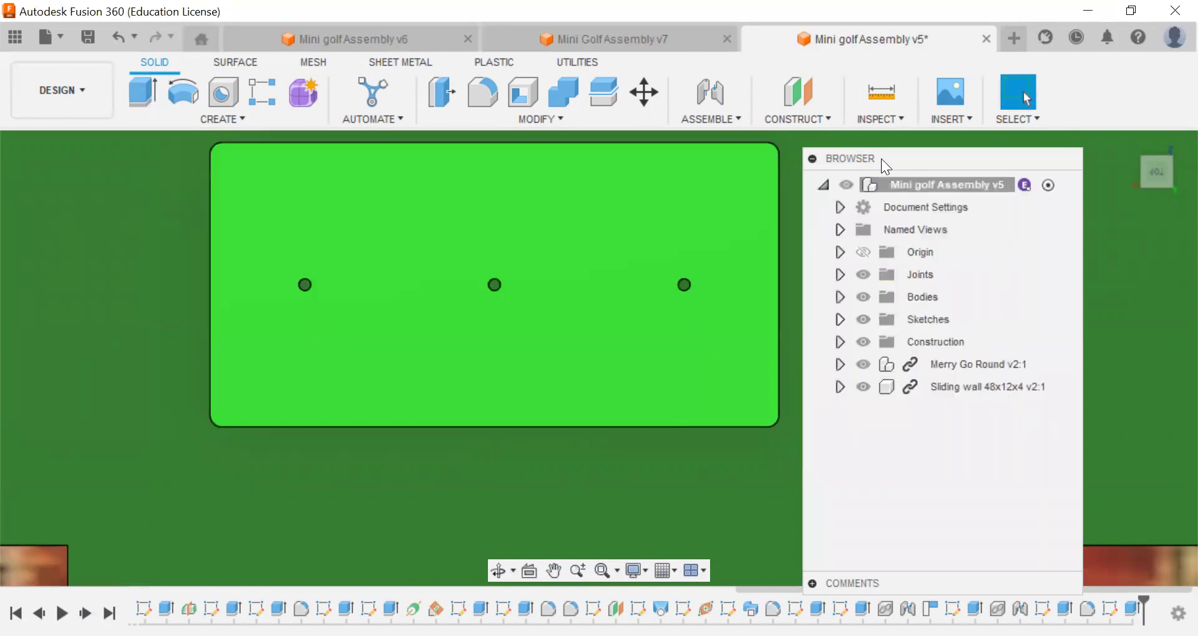
Fillet the top edges of the three tee holes with a 0.25 in radius
{"action": "left_click_drag", "start_coordinate": [1156, 171], "coordinate": [1148, 147]}
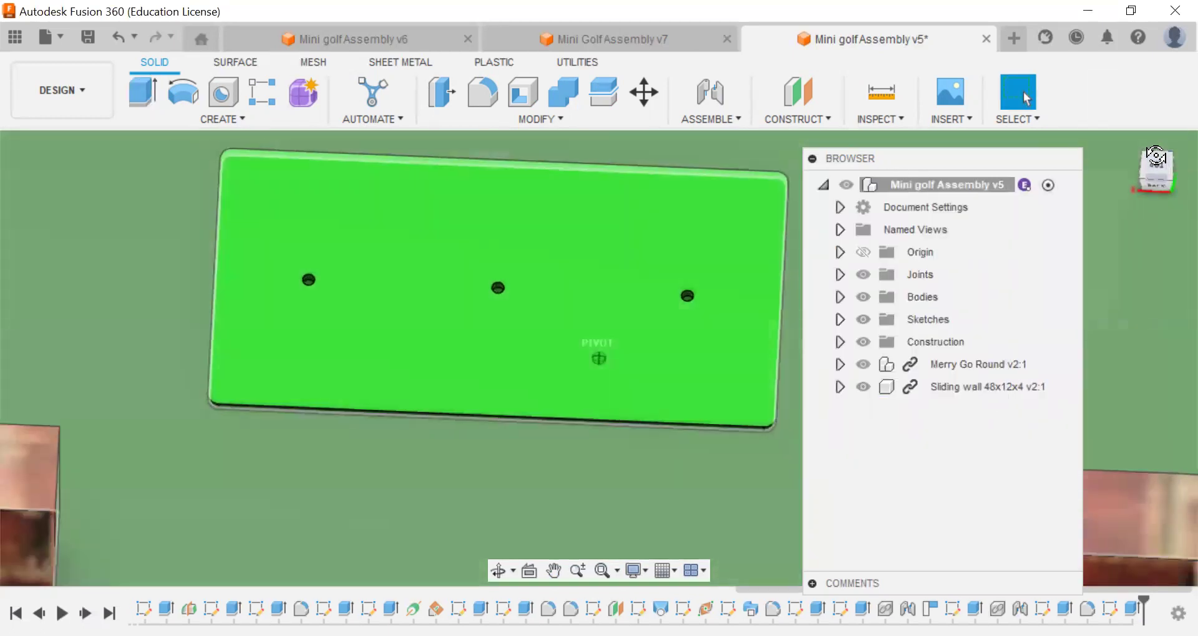
{"action": "scroll", "coordinate": [410, 231], "scroll_direction": "up", "scroll_amount": 5}
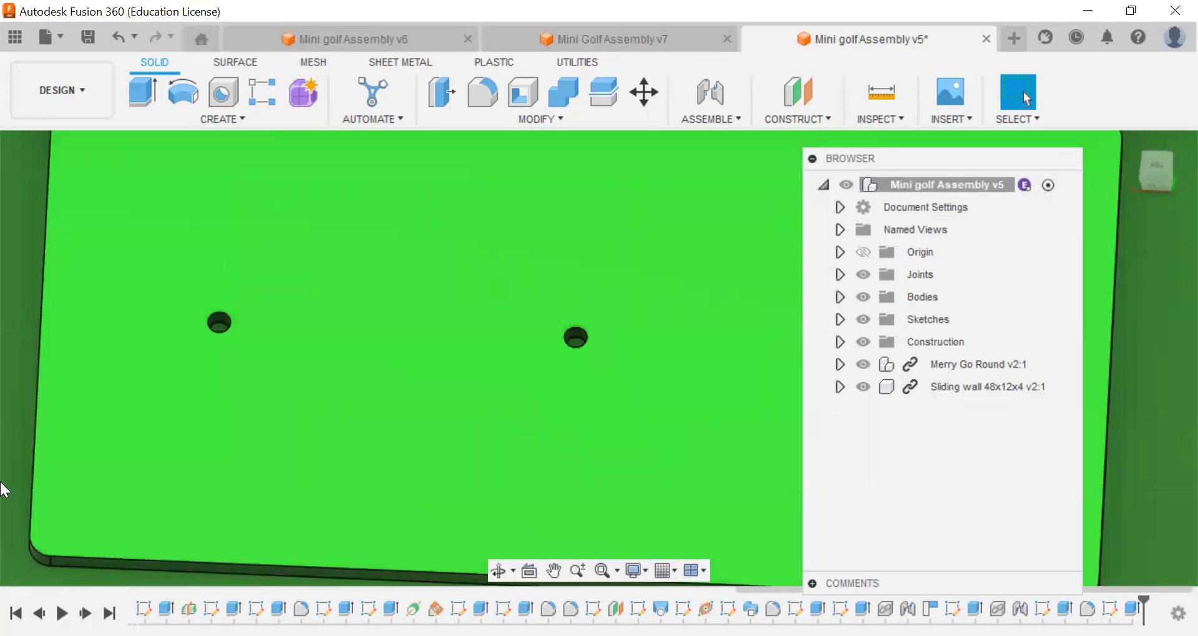
{"action": "left_click_drag", "start_coordinate": [5, 409], "coordinate": [13, 374]}
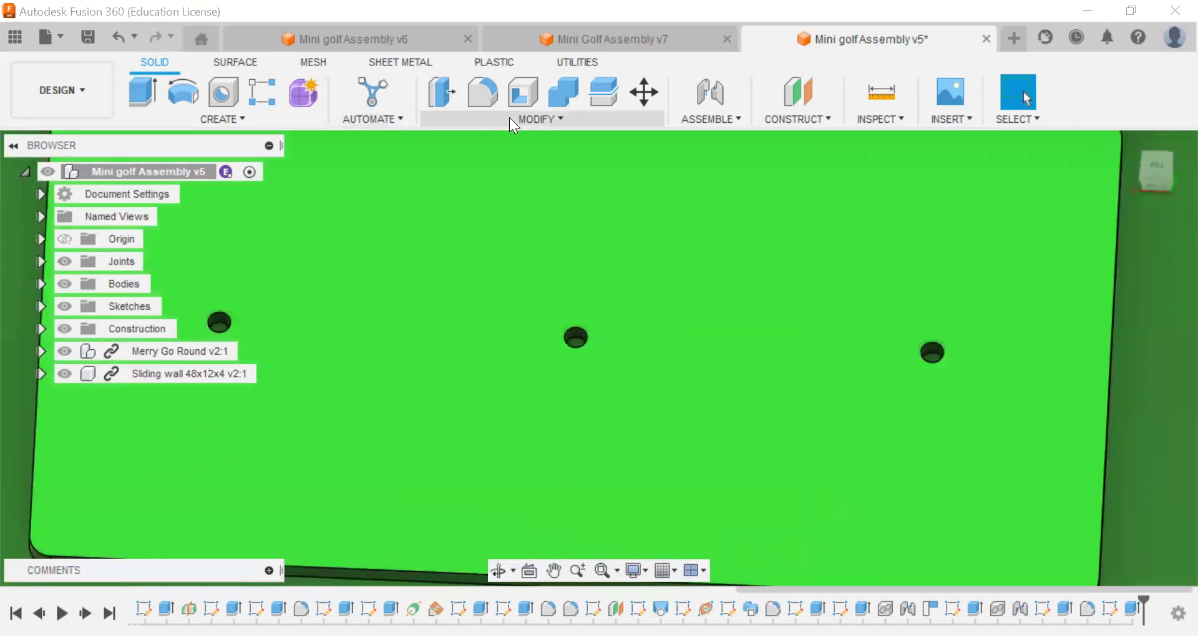
{"action": "left_click", "coordinate": [509, 117]}
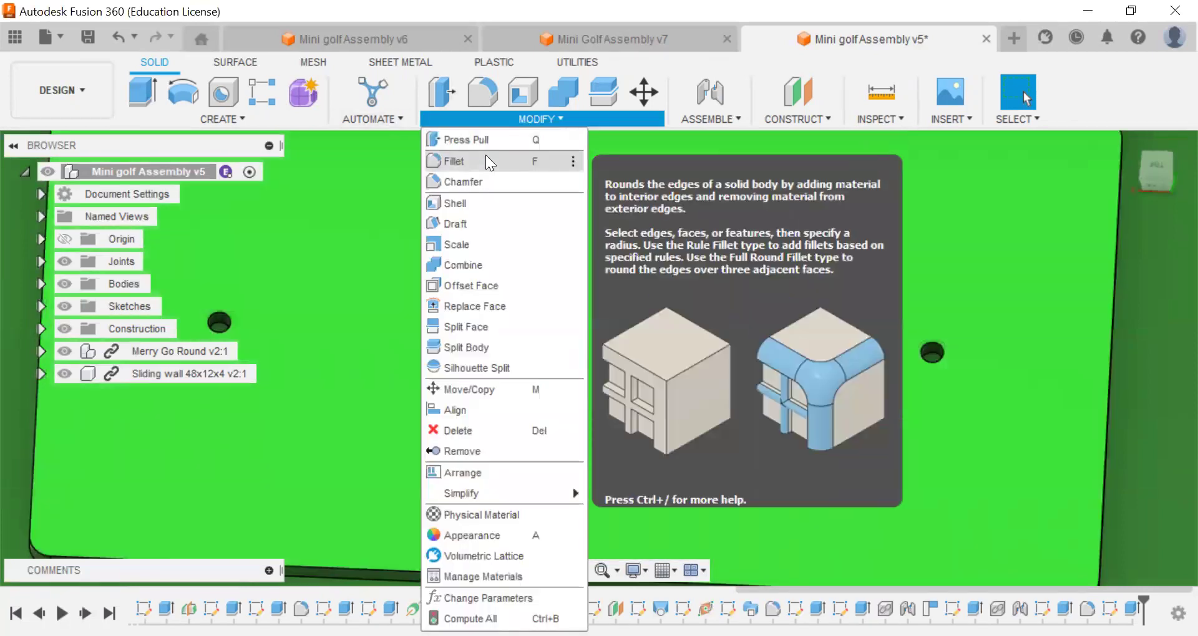
{"action": "left_click", "coordinate": [485, 161]}
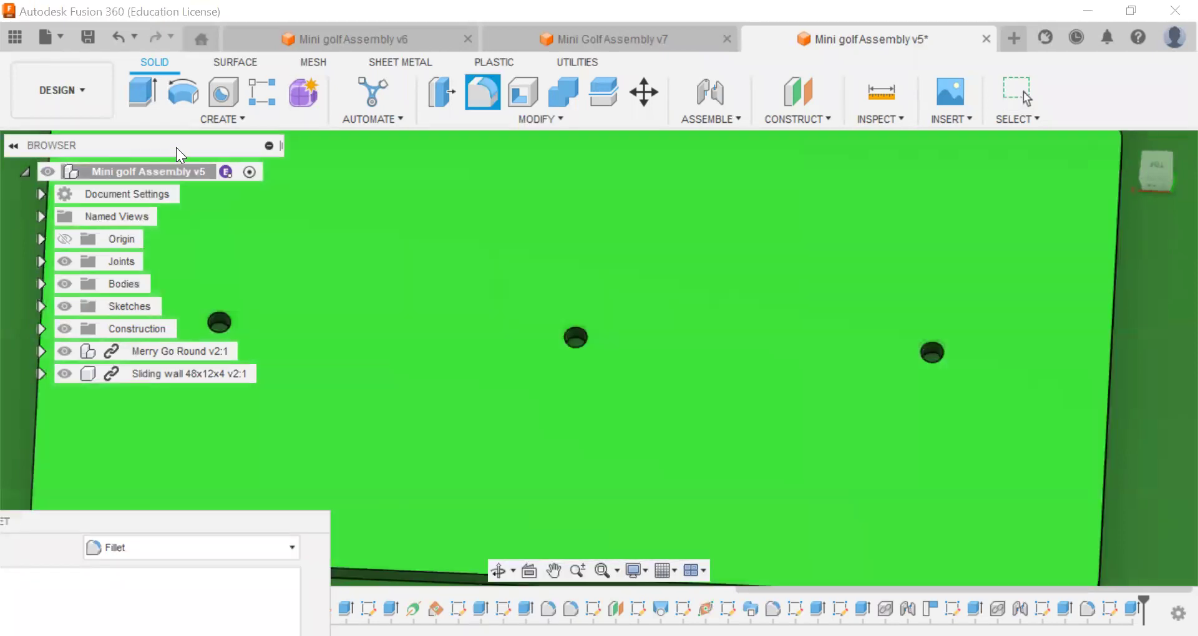
{"action": "left_click_drag", "start_coordinate": [176, 147], "coordinate": [24, 258]}
{"action": "left_click", "coordinate": [213, 322]}
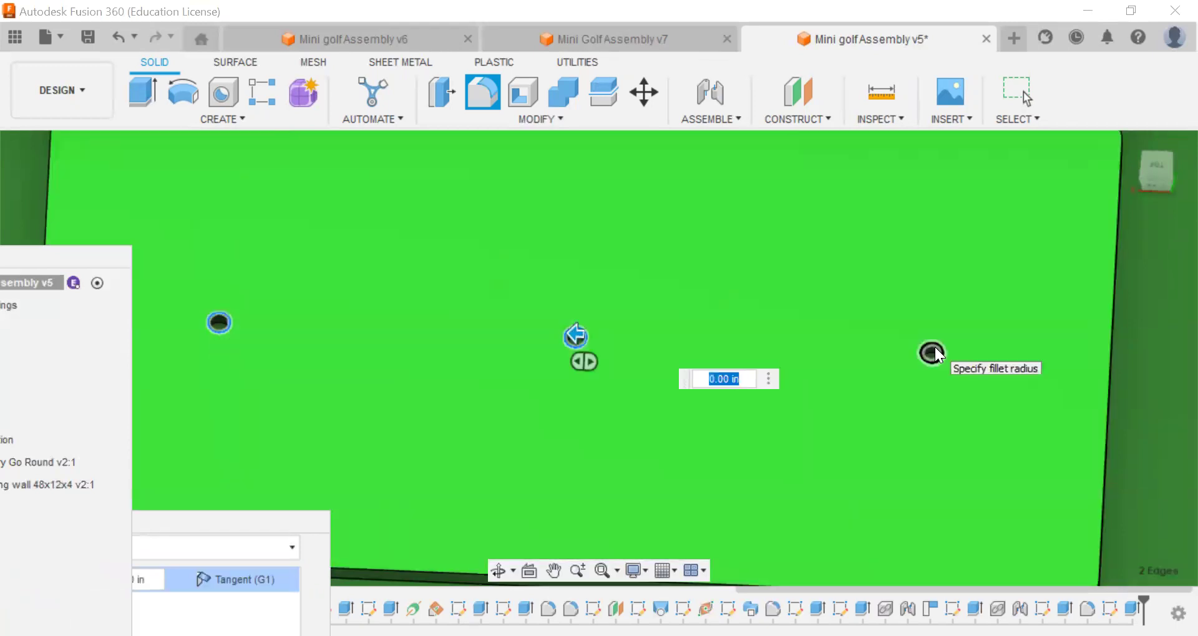
{"action": "left_click", "coordinate": [934, 347]}
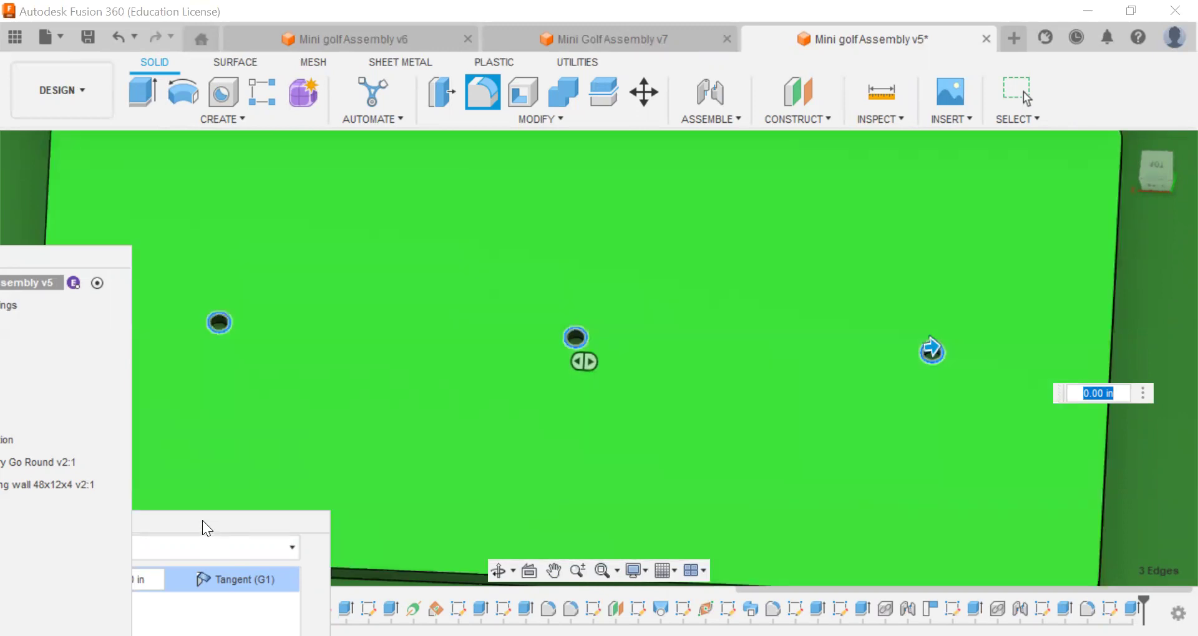
{"action": "left_click", "coordinate": [724, 485]}
{"action": "key", "text": "BackSpace"}
{"action": "type", "text": ".2"}
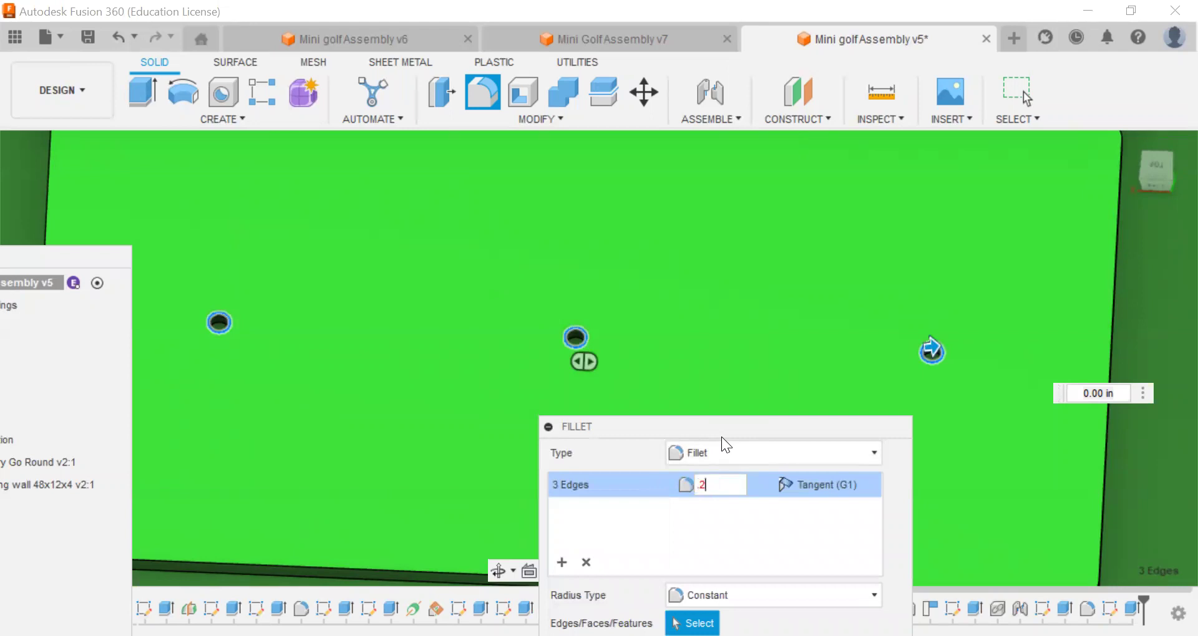
{"action": "type", "text": "5"}
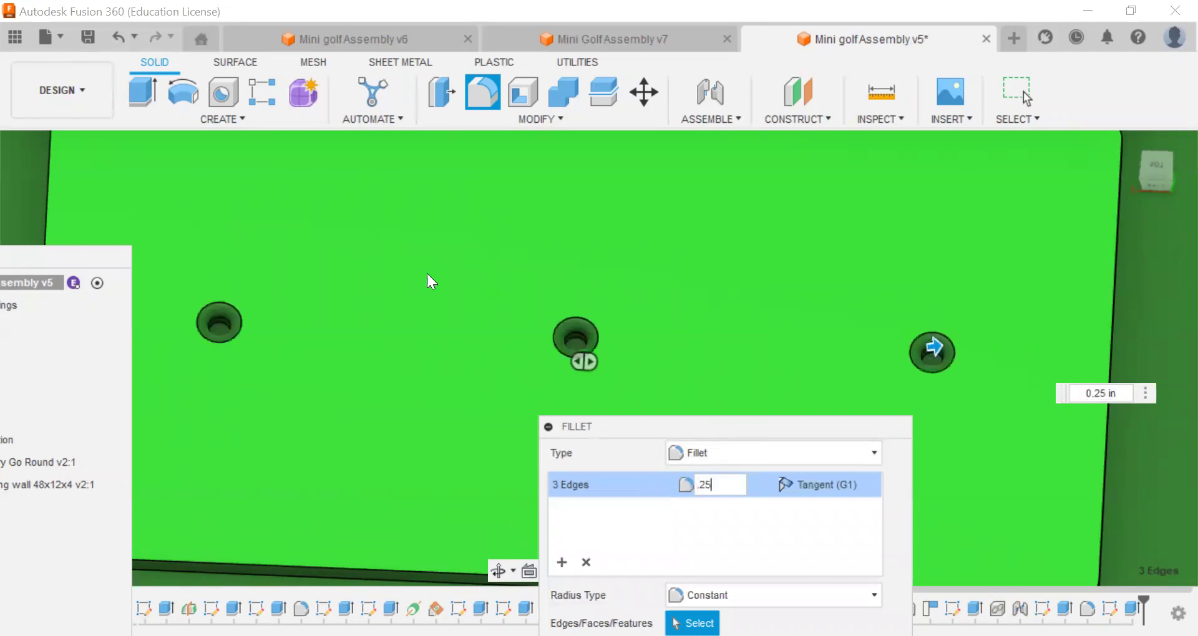
{"action": "key", "text": "Return"}
Inspect the tee pad within the whole course and view the far end around the rock and ramp from above
{"action": "scroll", "coordinate": [615, 368], "scroll_direction": "down", "scroll_amount": 5}
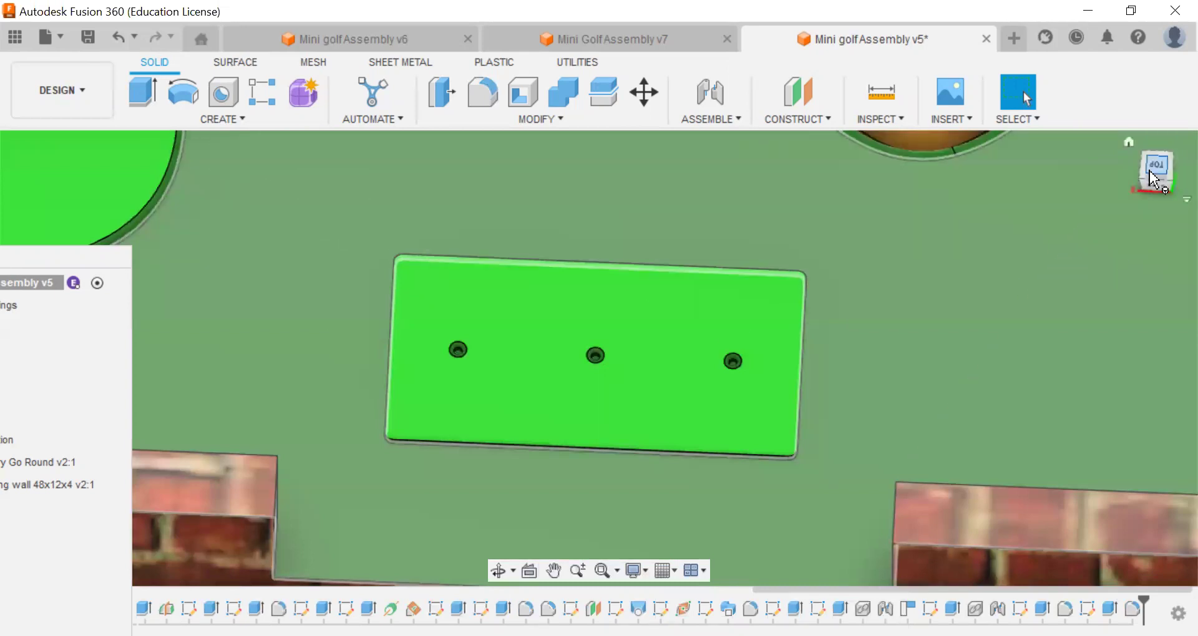
{"action": "mouse_move", "coordinate": [1150, 170]}
{"action": "left_mouse_down"}
{"action": "mouse_move", "coordinate": [1135, 161]}
{"action": "mouse_move", "coordinate": [1148, 153]}
{"action": "mouse_move", "coordinate": [1142, 171]}
{"action": "mouse_move", "coordinate": [1162, 172]}
{"action": "left_mouse_up"}
{"action": "middle_click_drag", "start_coordinate": [630, 324], "coordinate": [624, 396], "text": "shift"}
{"action": "scroll", "coordinate": [511, 336], "scroll_direction": "down", "scroll_amount": 4}
{"action": "scroll", "coordinate": [490, 331], "scroll_direction": "down", "scroll_amount": 3}
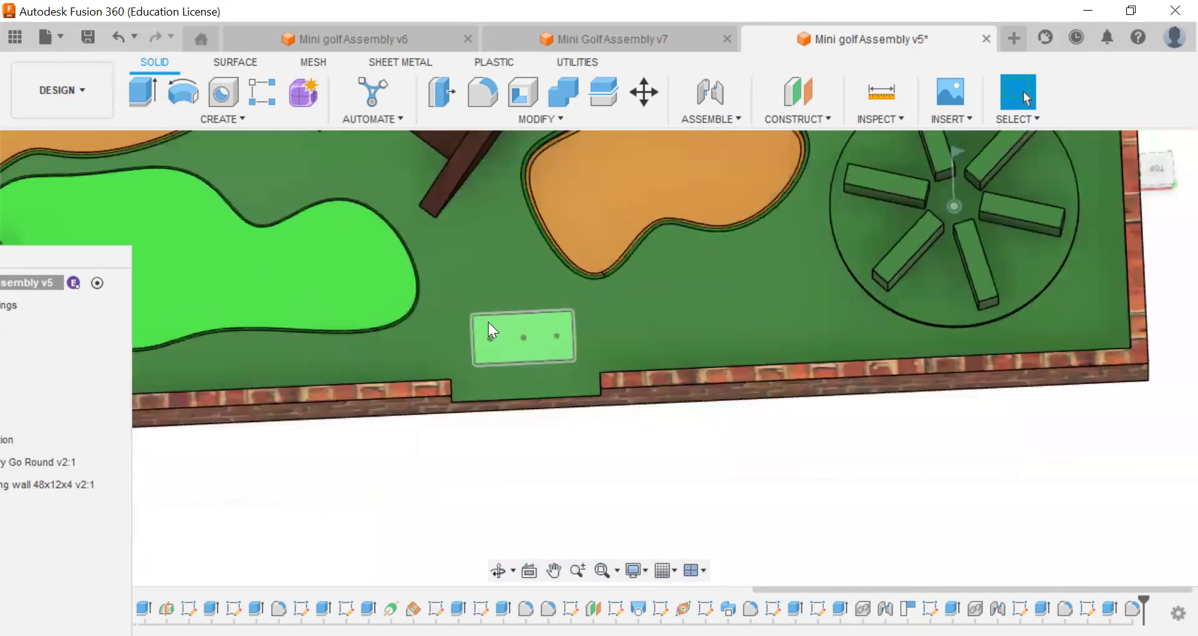
{"action": "left_click", "coordinate": [561, 570]}
{"action": "left_click_drag", "start_coordinate": [705, 162], "coordinate": [795, 476]}
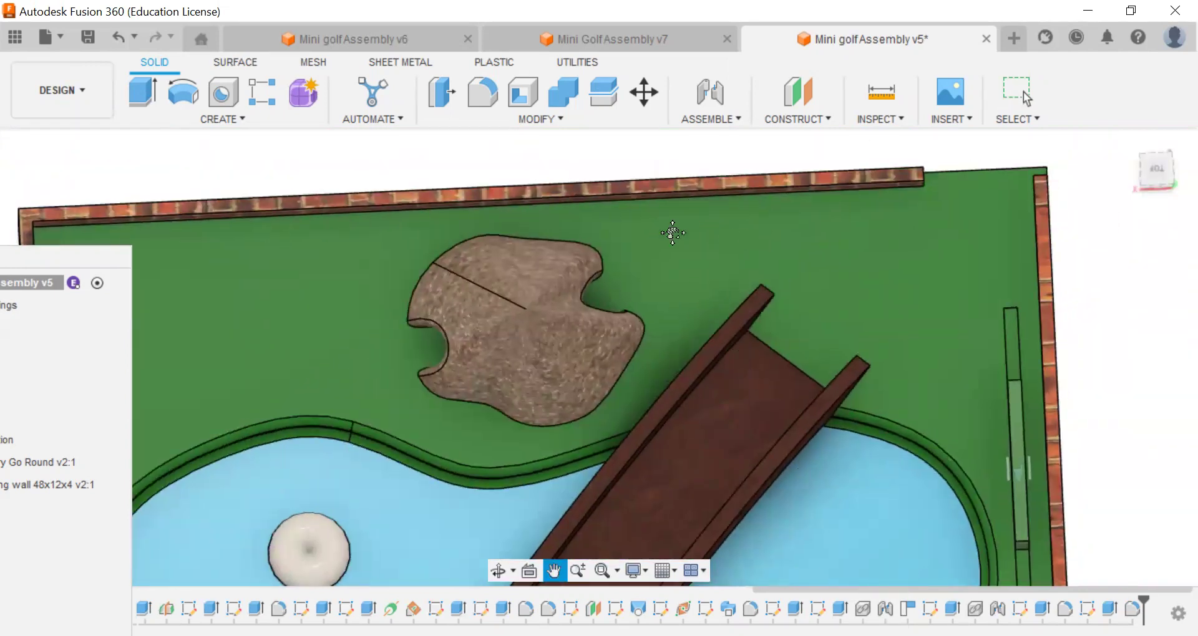
{"action": "left_click", "coordinate": [1148, 178]}
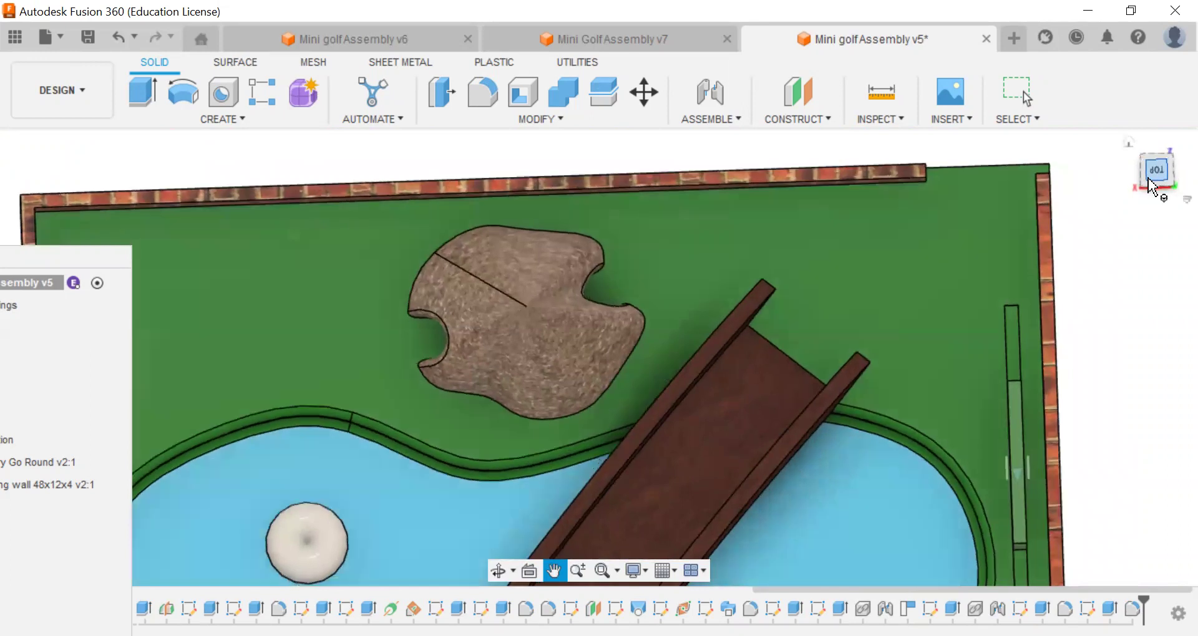
Start a new sketch on the top face of the green course base
{"action": "left_click", "coordinate": [209, 118]}
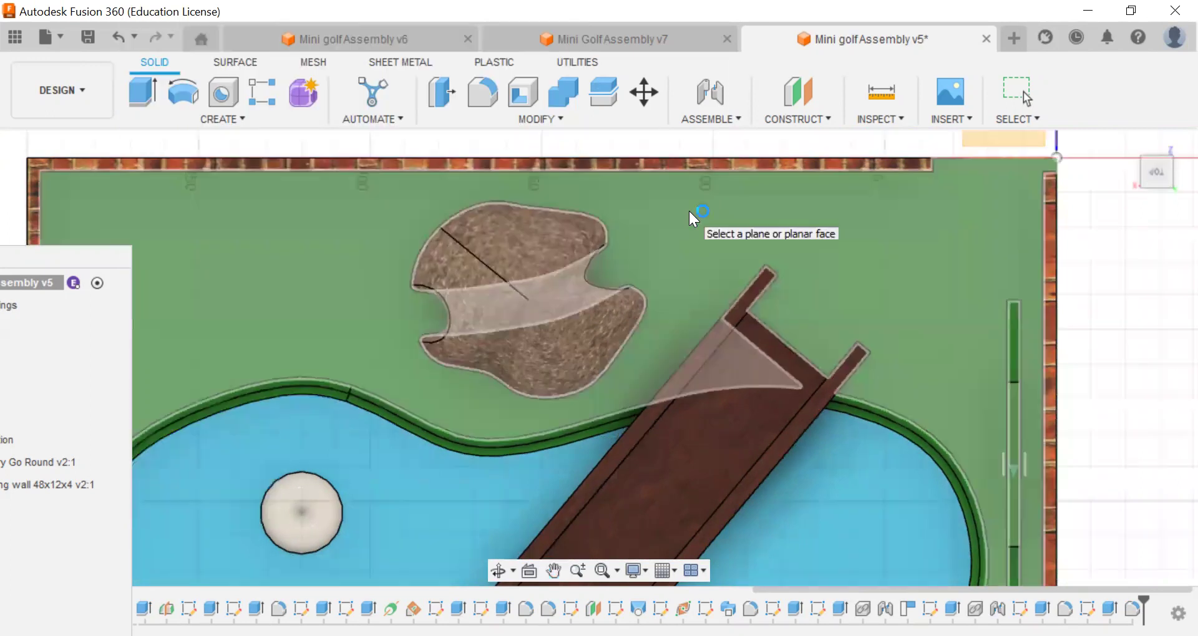
{"action": "left_click", "coordinate": [688, 211]}
{"action": "left_click", "coordinate": [554, 571]}
{"action": "mouse_move", "coordinate": [409, 443]}
{"action": "left_mouse_down"}
{"action": "mouse_move", "coordinate": [915, 249]}
{"action": "mouse_move", "coordinate": [889, 260]}
{"action": "left_mouse_up"}
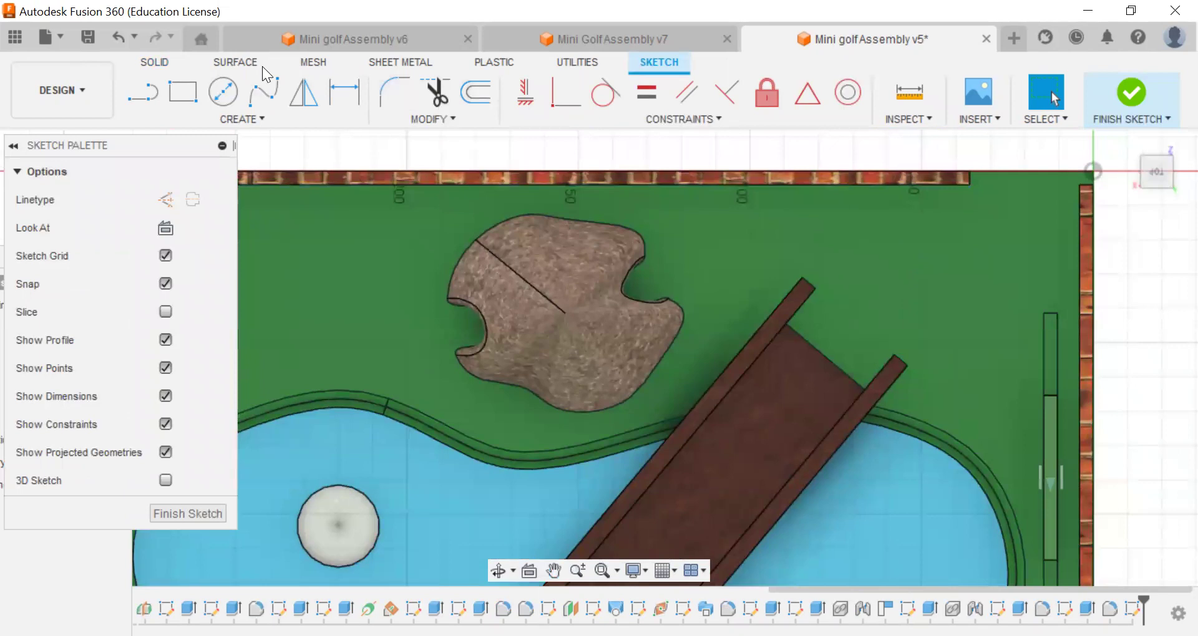
{"action": "left_click", "coordinate": [182, 93]}
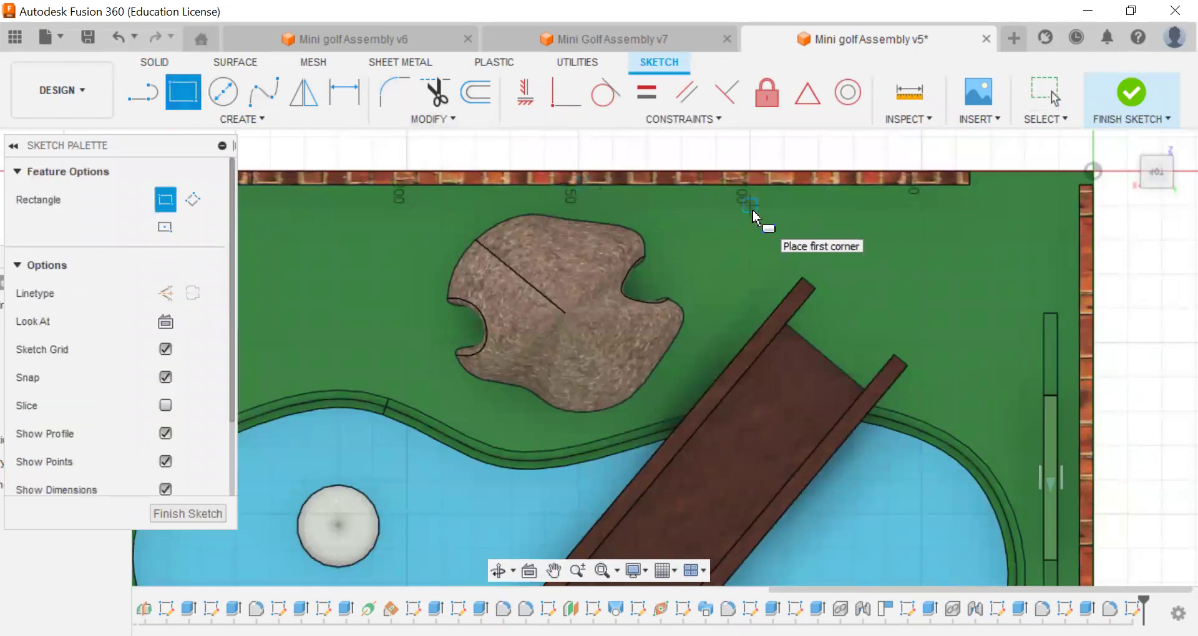
{"action": "left_click", "coordinate": [698, 220]}
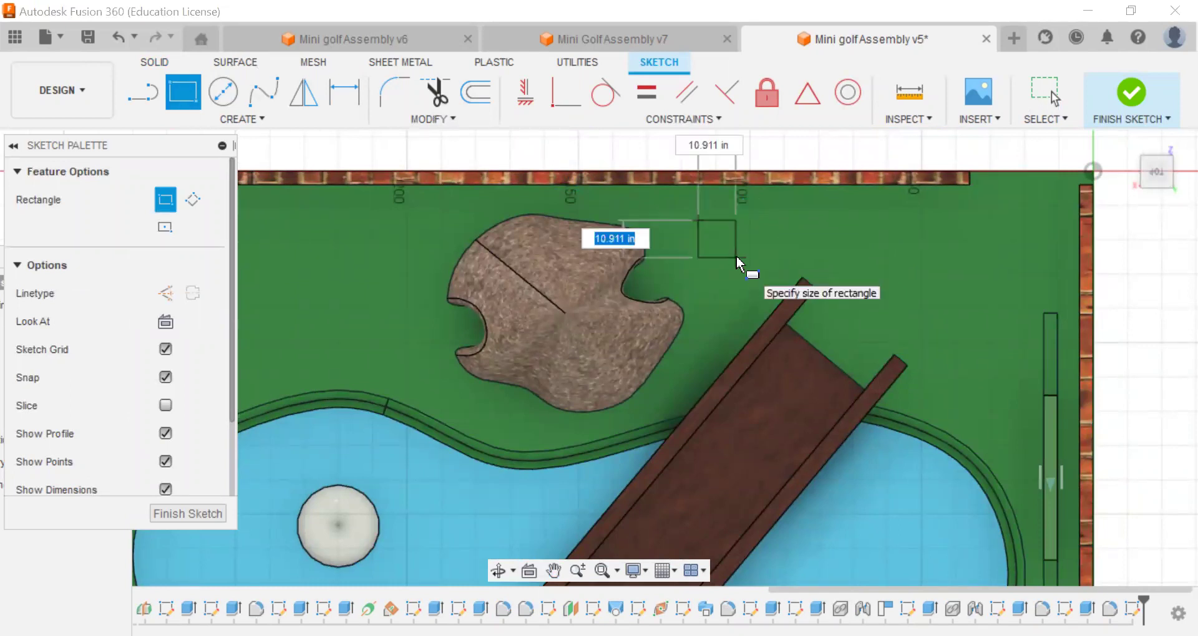
{"action": "right_click", "coordinate": [736, 255]}
{"action": "left_click", "coordinate": [813, 257]}
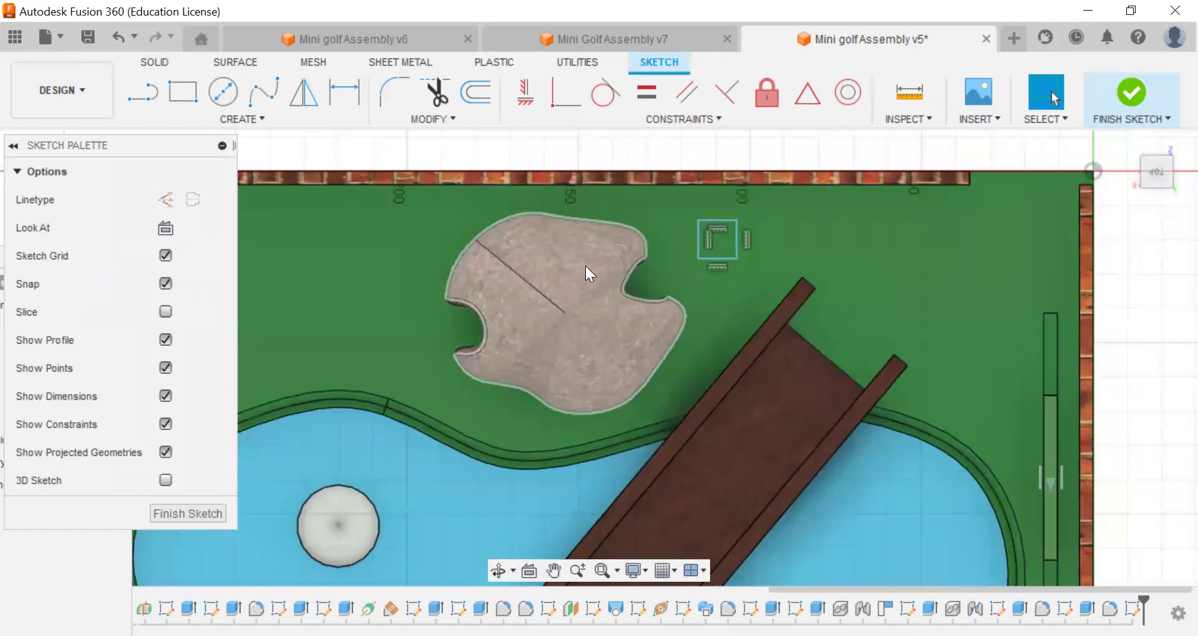
{"action": "key", "text": "ctrl+z"}
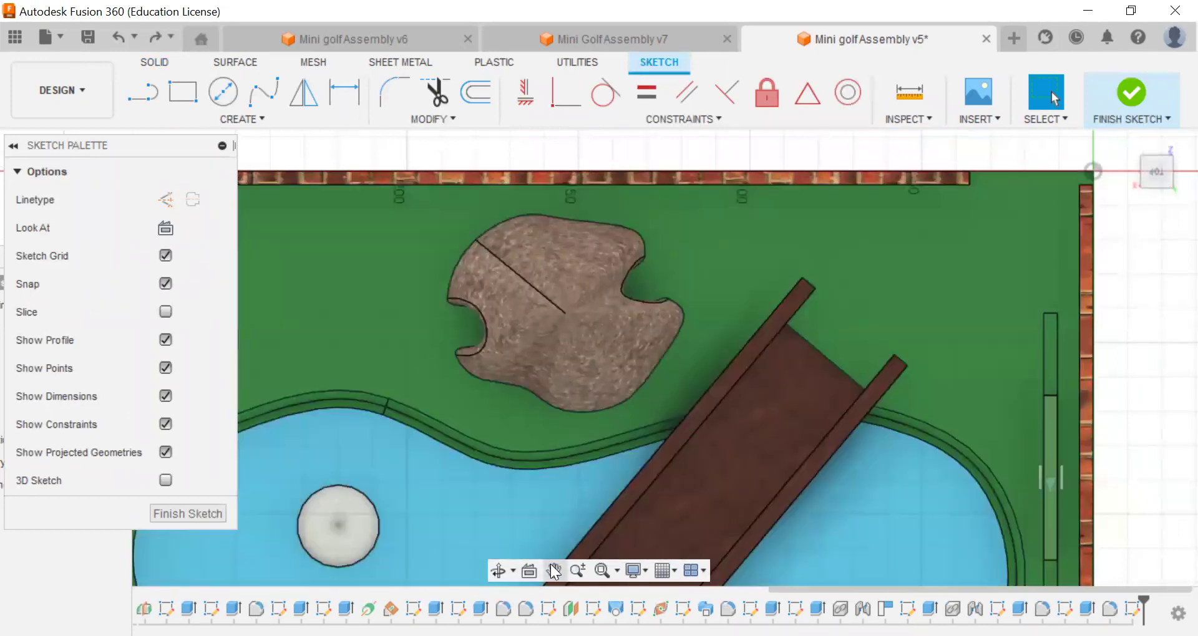
Draw a 4 in by 4 in square on the green base near the brick wall corner beyond the rock, and finish the sketch
{"action": "middle_click_drag", "start_coordinate": [422, 366], "coordinate": [744, 366]}
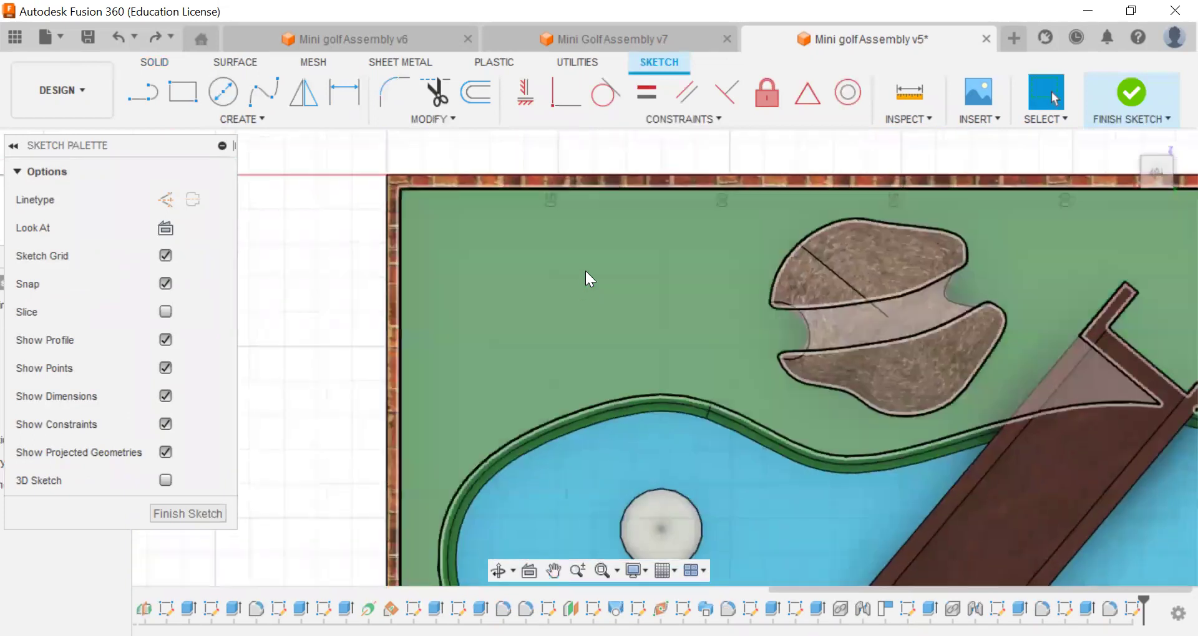
{"action": "left_click", "coordinate": [172, 85]}
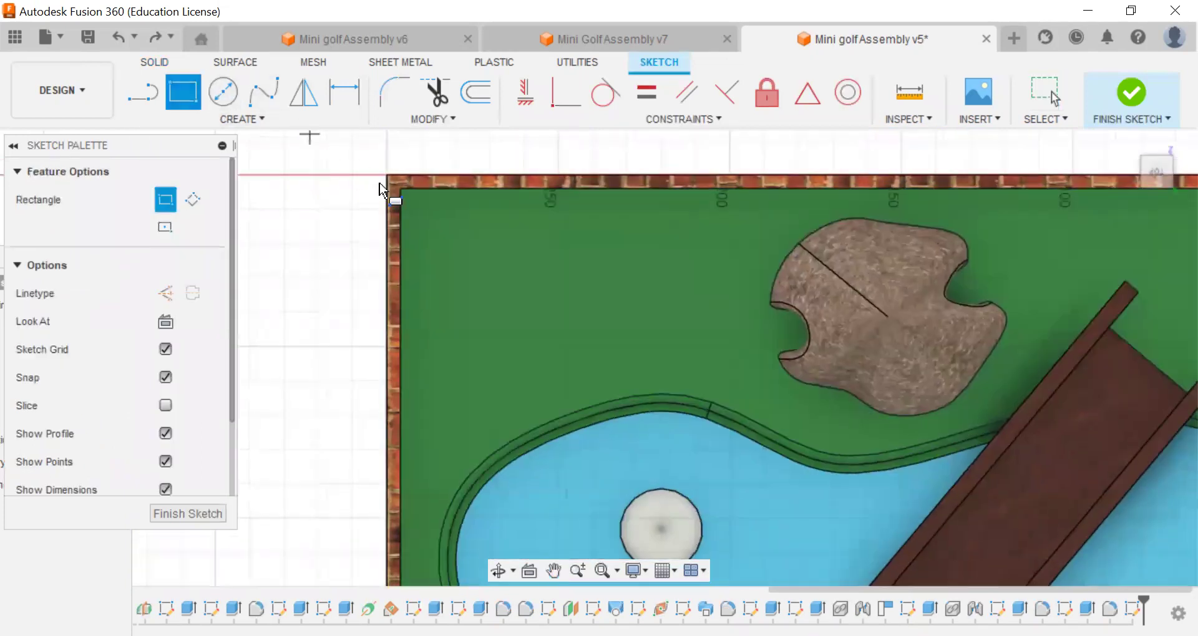
{"action": "left_click", "coordinate": [455, 243]}
{"action": "left_click", "coordinate": [521, 270]}
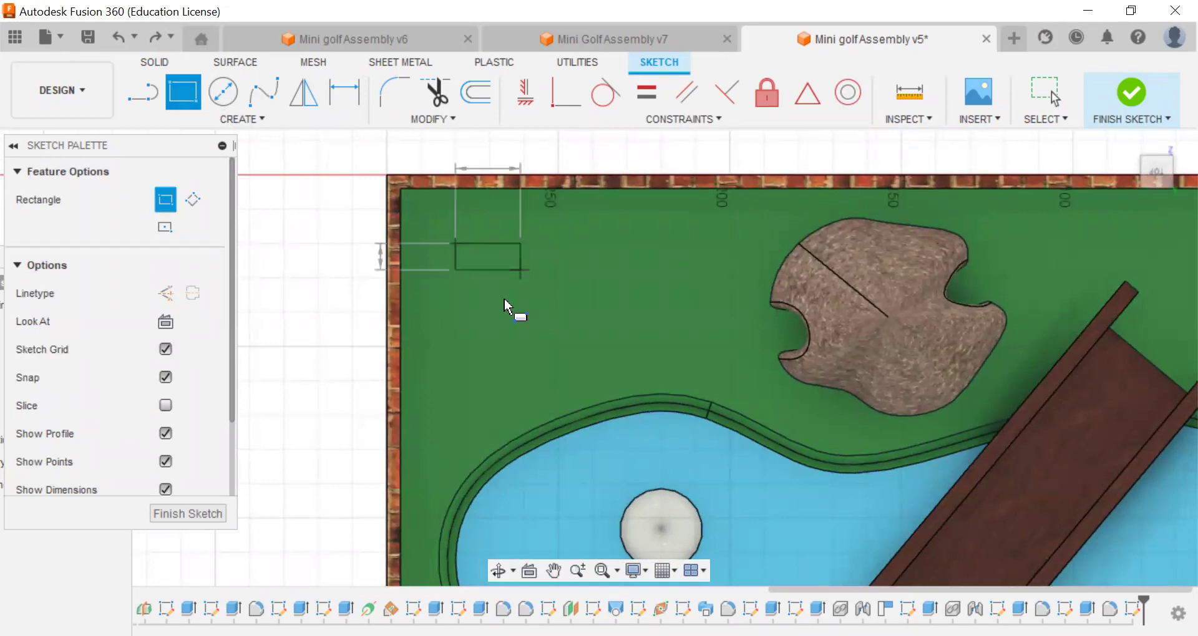
{"action": "type", "text": "4"}
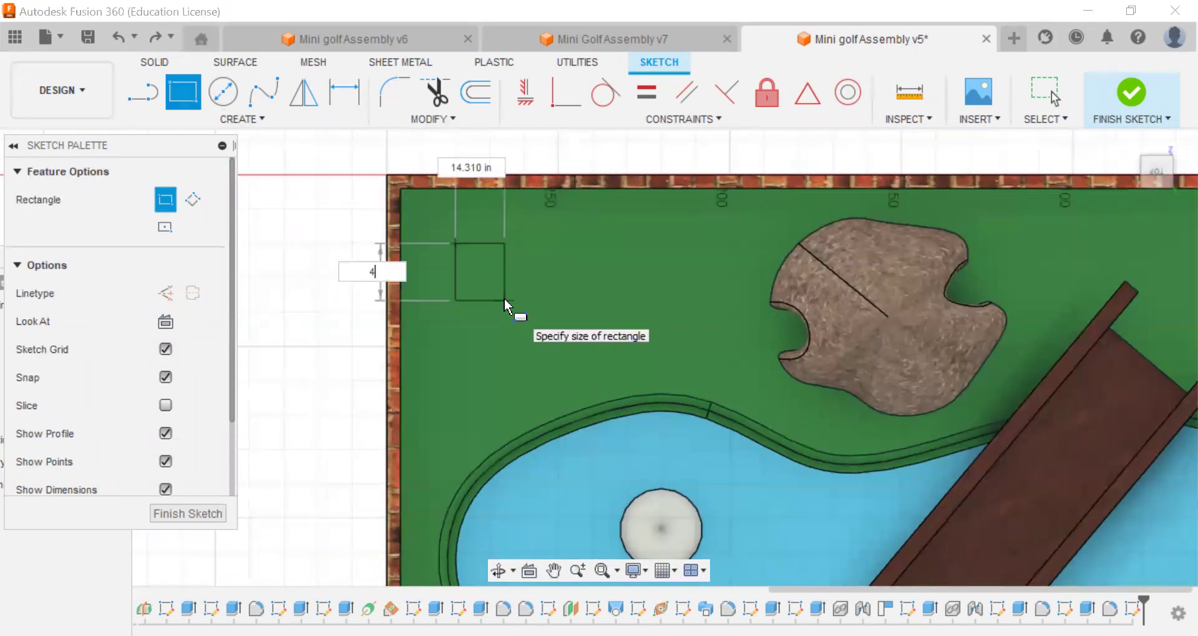
{"action": "key", "text": "Tab"}
{"action": "type", "text": "4"}
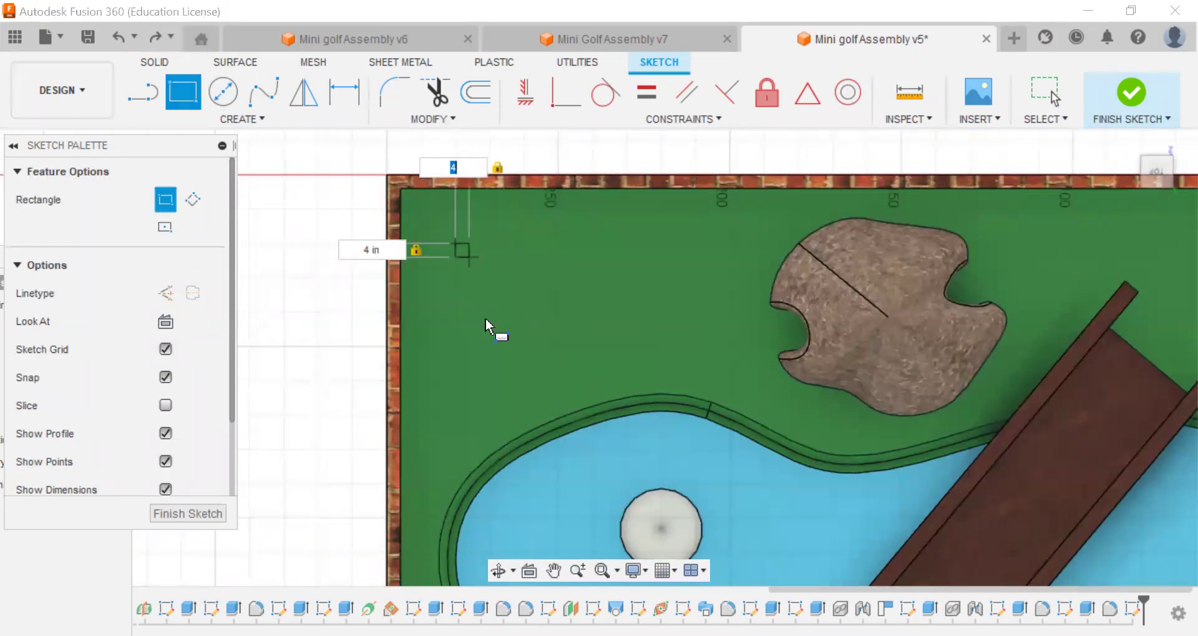
{"action": "key", "text": "Return"}
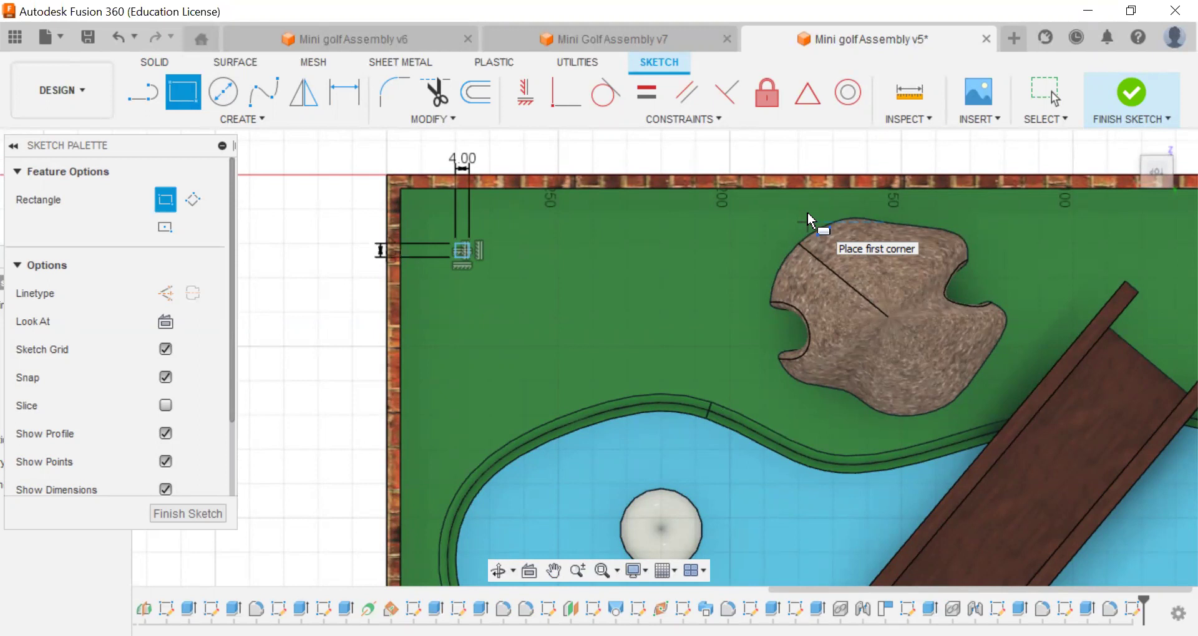
{"action": "left_click", "coordinate": [1120, 98]}
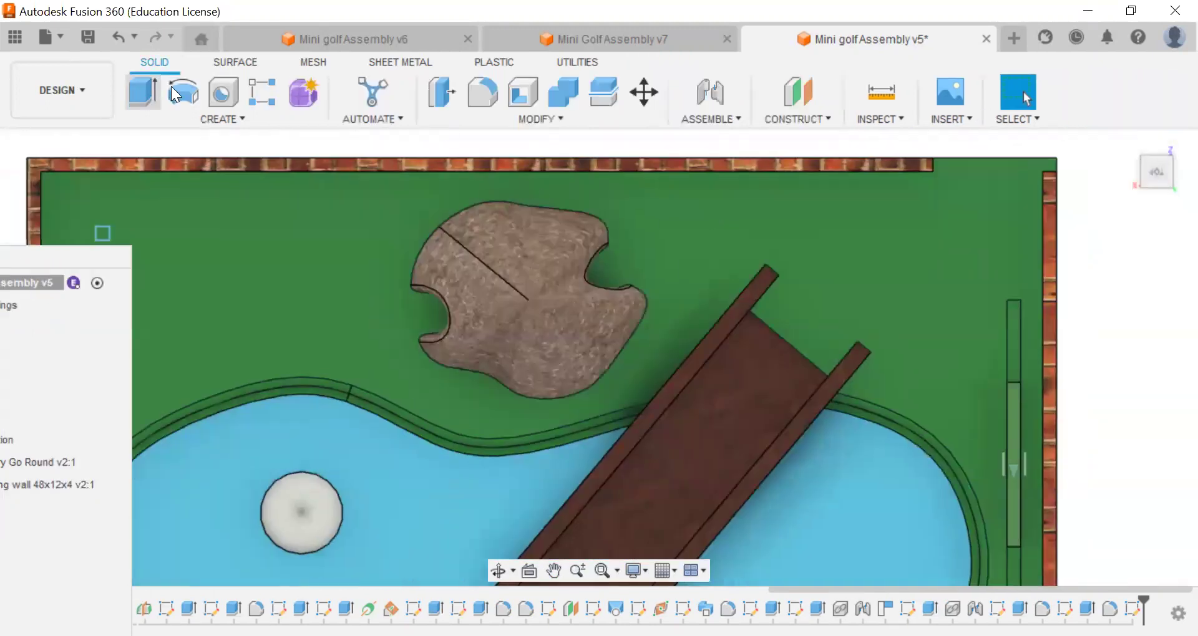
Extrude the square profile 40 in upward as a post, joined to the course base
{"action": "middle_click_drag", "start_coordinate": [1170, 139], "coordinate": [1168, 146], "text": "shift"}
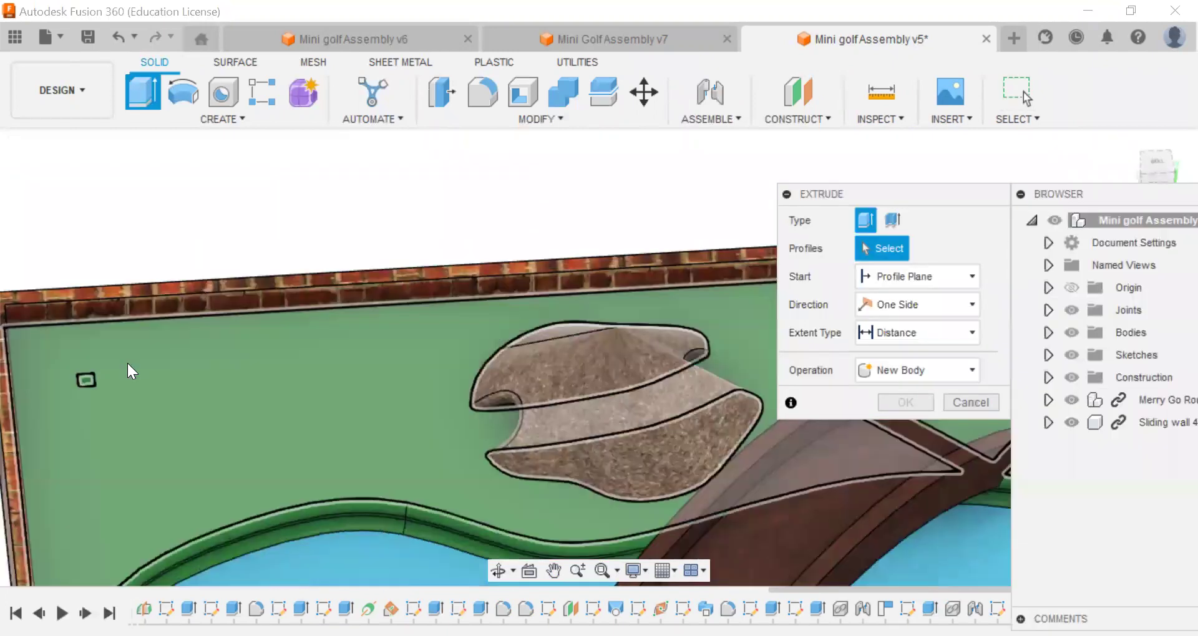
{"action": "scroll", "coordinate": [127, 363], "scroll_direction": "up", "scroll_amount": 3}
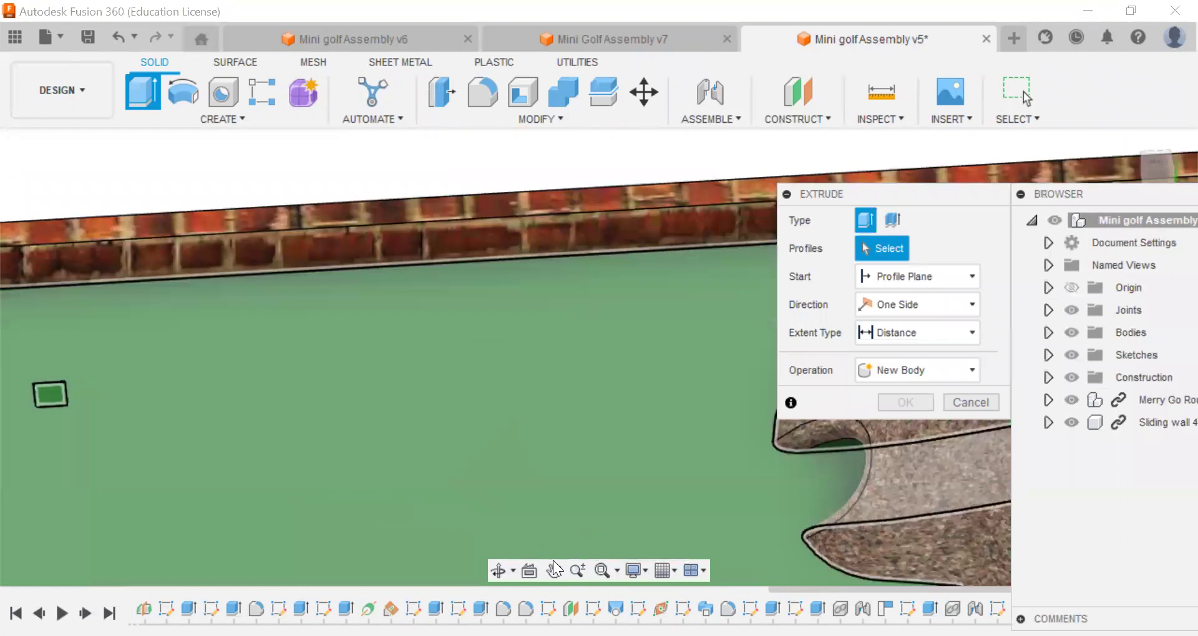
{"action": "middle_click_drag", "start_coordinate": [256, 457], "coordinate": [701, 441]}
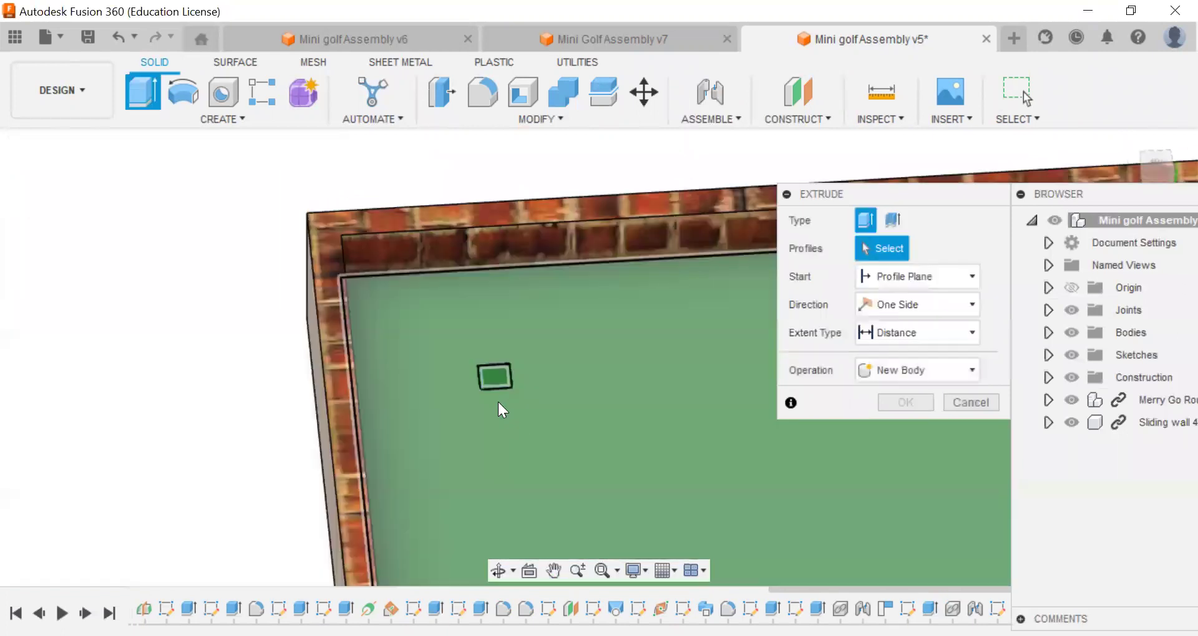
{"action": "left_click", "coordinate": [499, 382]}
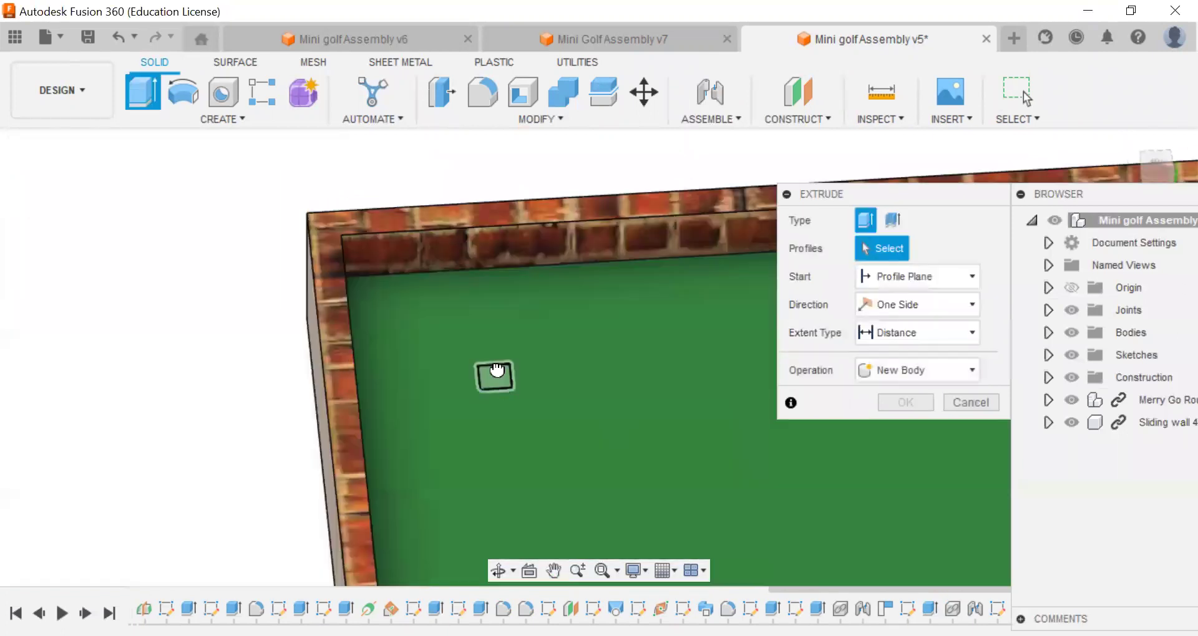
{"action": "left_click", "coordinate": [909, 364]}
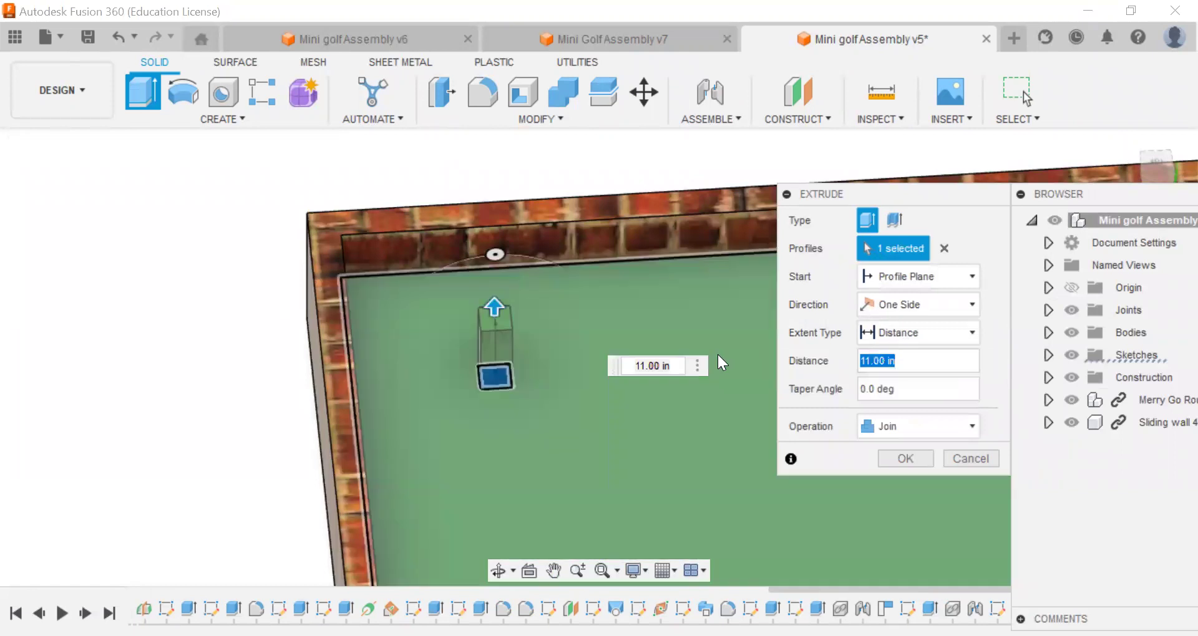
{"action": "type", "text": "40"}
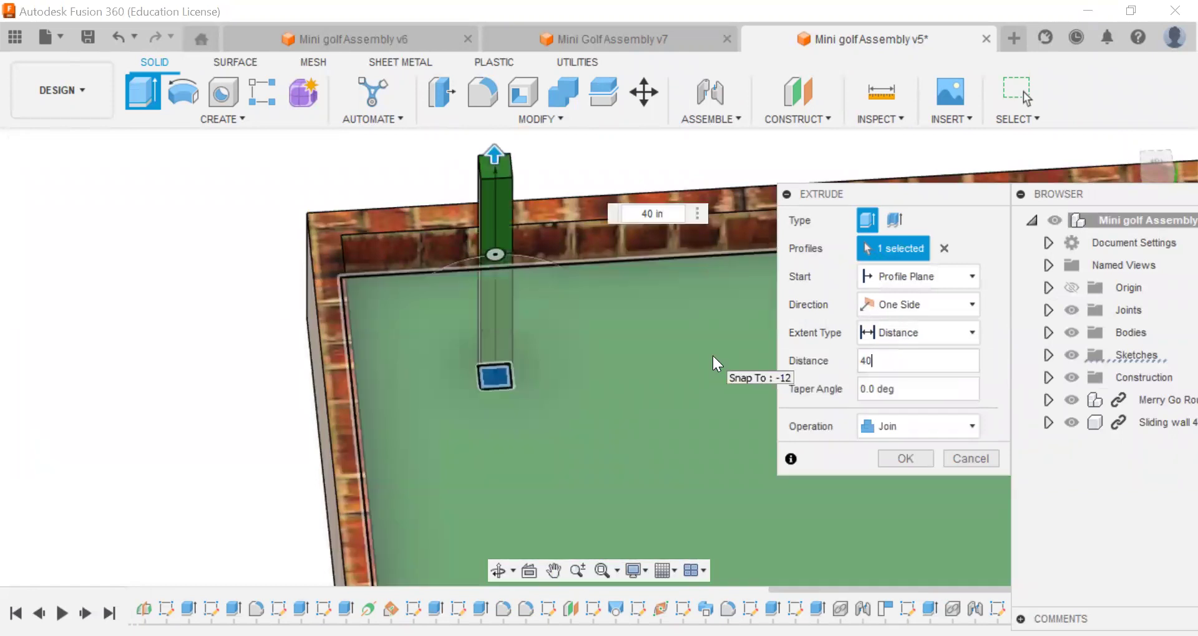
{"action": "key", "text": "Return"}
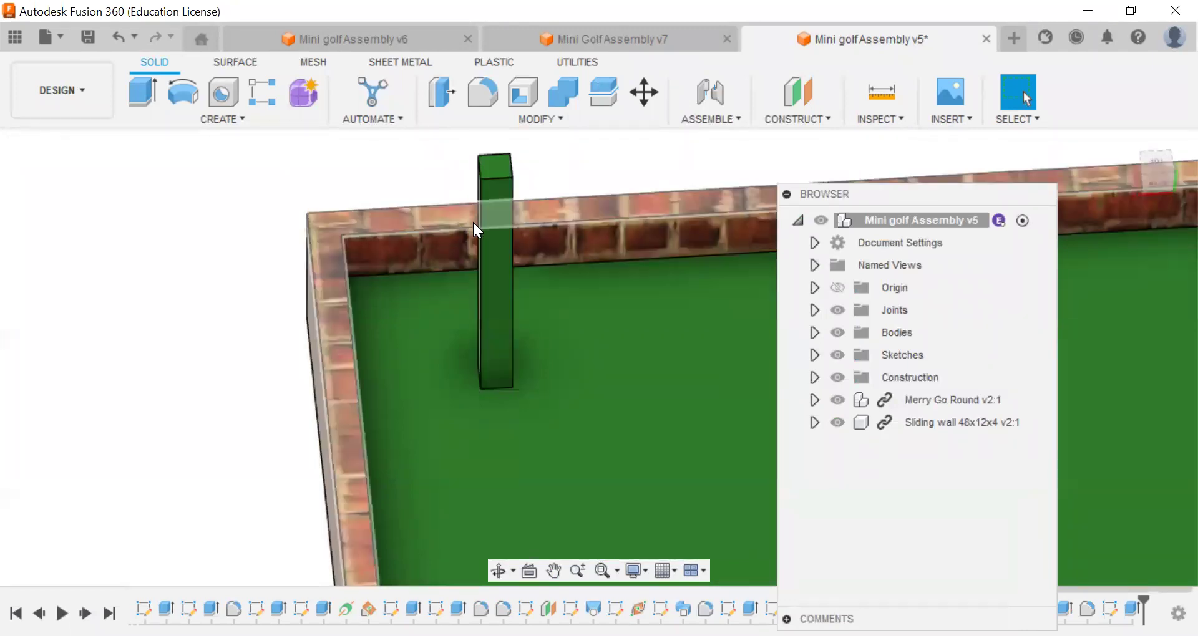
Open the appearance settings and duplicate the design's blue ABS (White) appearance
{"action": "left_click", "coordinate": [574, 116]}
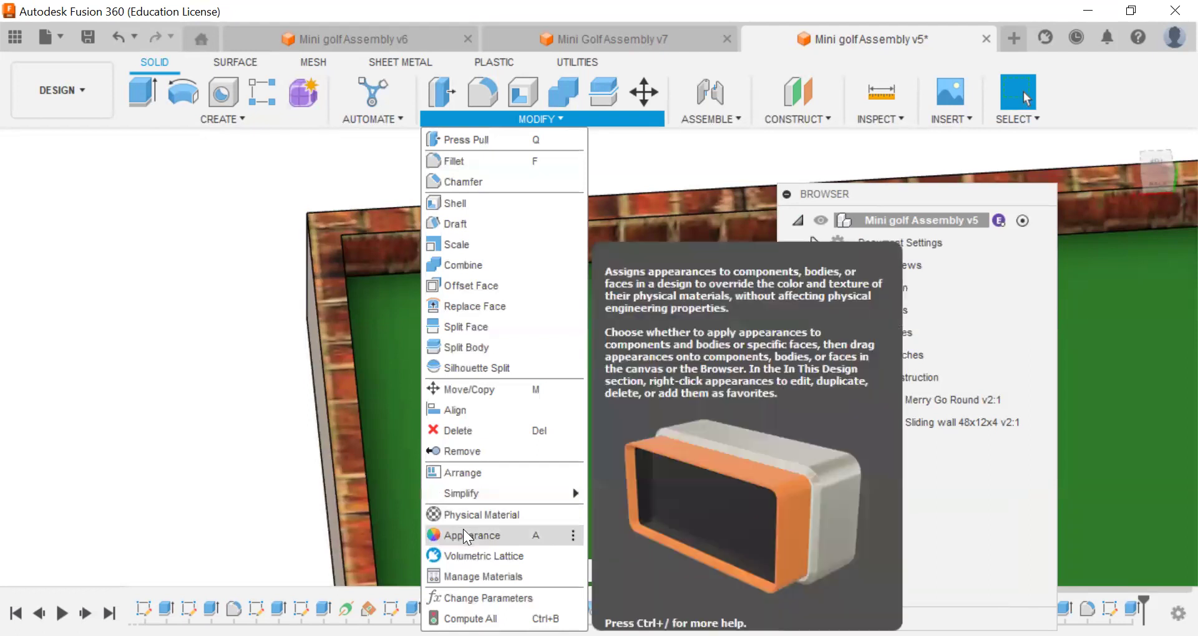
{"action": "key", "text": "a"}
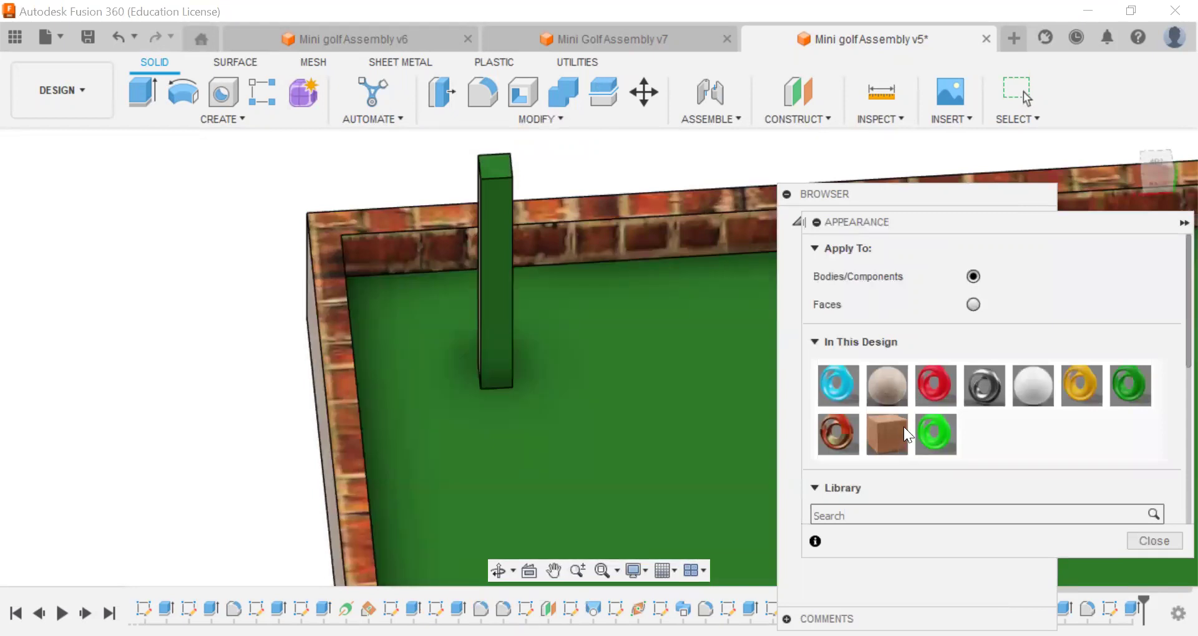
{"action": "double_click", "coordinate": [828, 380]}
{"action": "mouse_move", "coordinate": [606, 321]}
{"action": "left_mouse_down"}
{"action": "mouse_move", "coordinate": [604, 349]}
{"action": "mouse_move", "coordinate": [602, 322]}
{"action": "mouse_move", "coordinate": [597, 331]}
{"action": "left_mouse_up"}
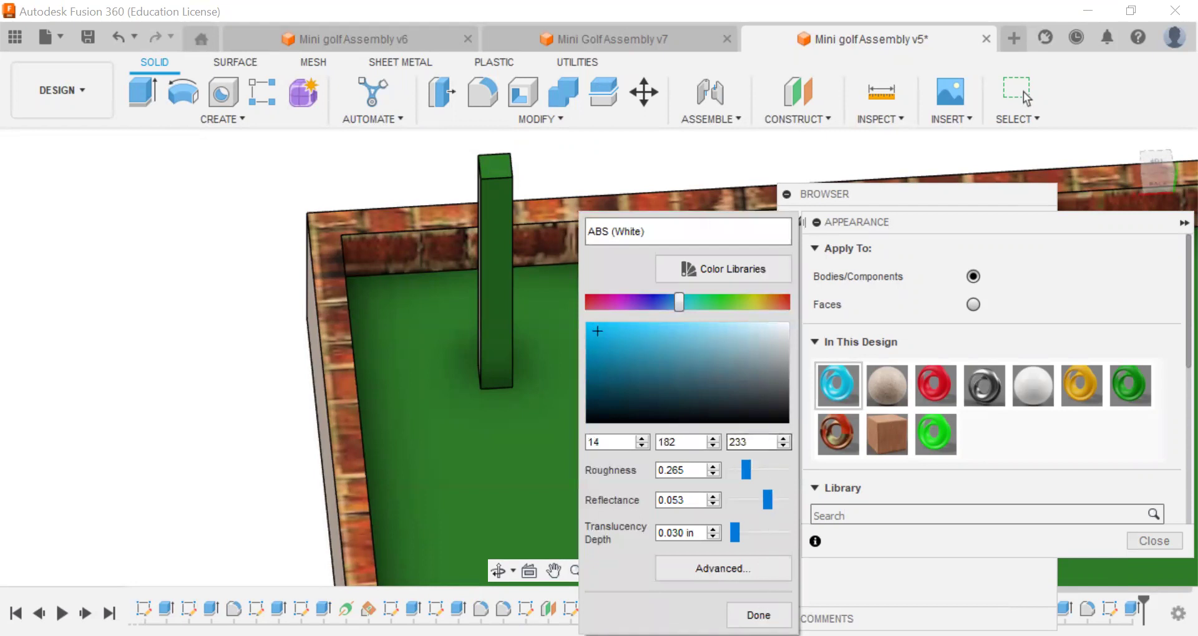
{"action": "left_click", "coordinate": [759, 615]}
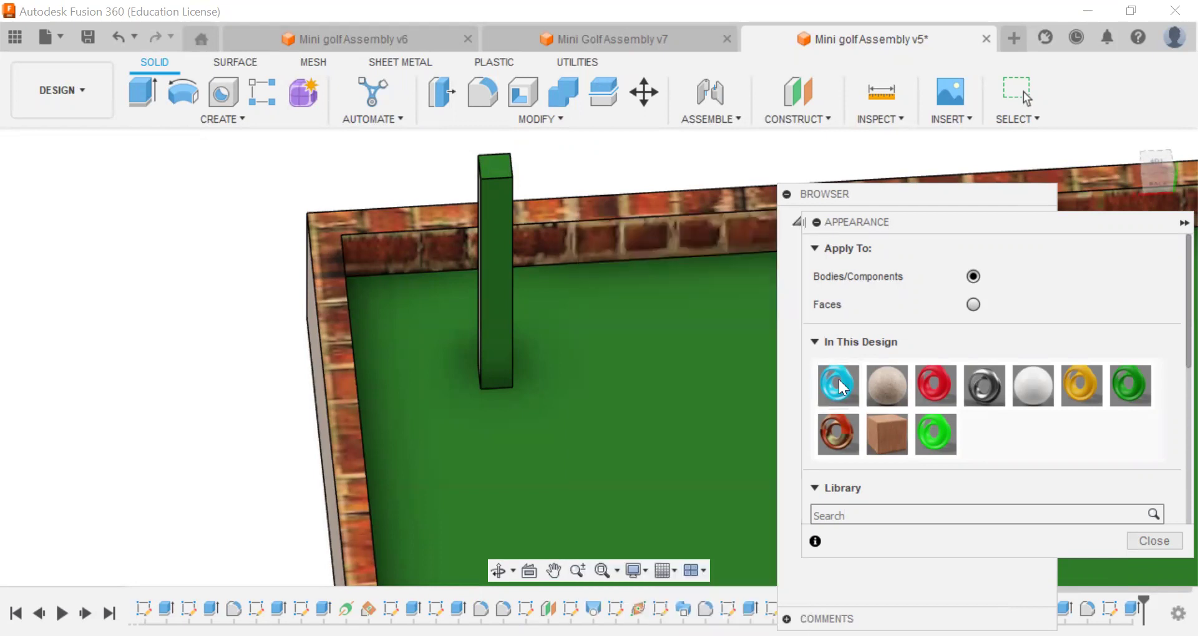
{"action": "right_click", "coordinate": [838, 379]}
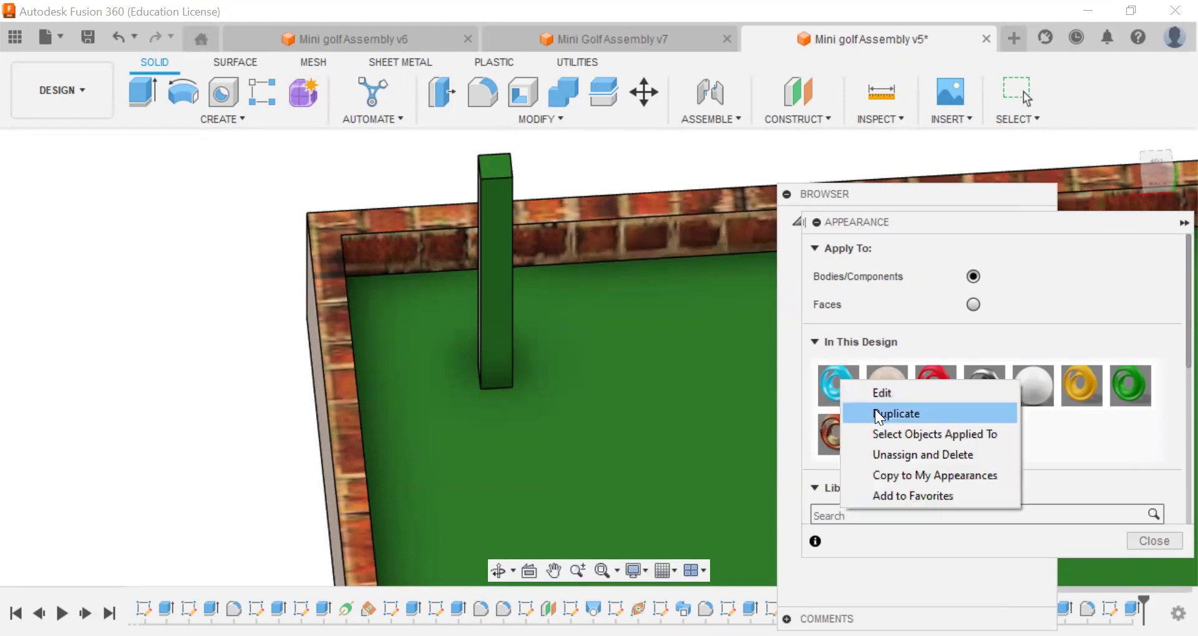
{"action": "left_click", "coordinate": [879, 409]}
Change the duplicated ABS (White) appearance to a light purple with RGB 184, 109, 205
{"action": "double_click", "coordinate": [992, 445]}
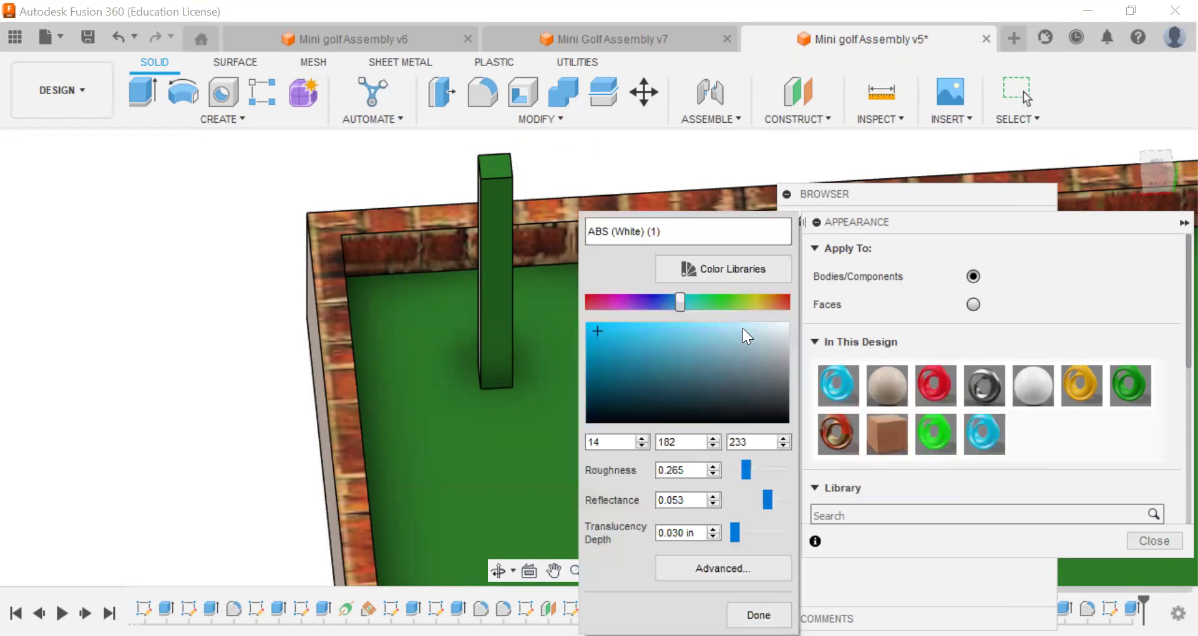
{"action": "left_click_drag", "start_coordinate": [638, 376], "coordinate": [609, 369]}
{"action": "left_click_drag", "start_coordinate": [674, 300], "coordinate": [625, 304]}
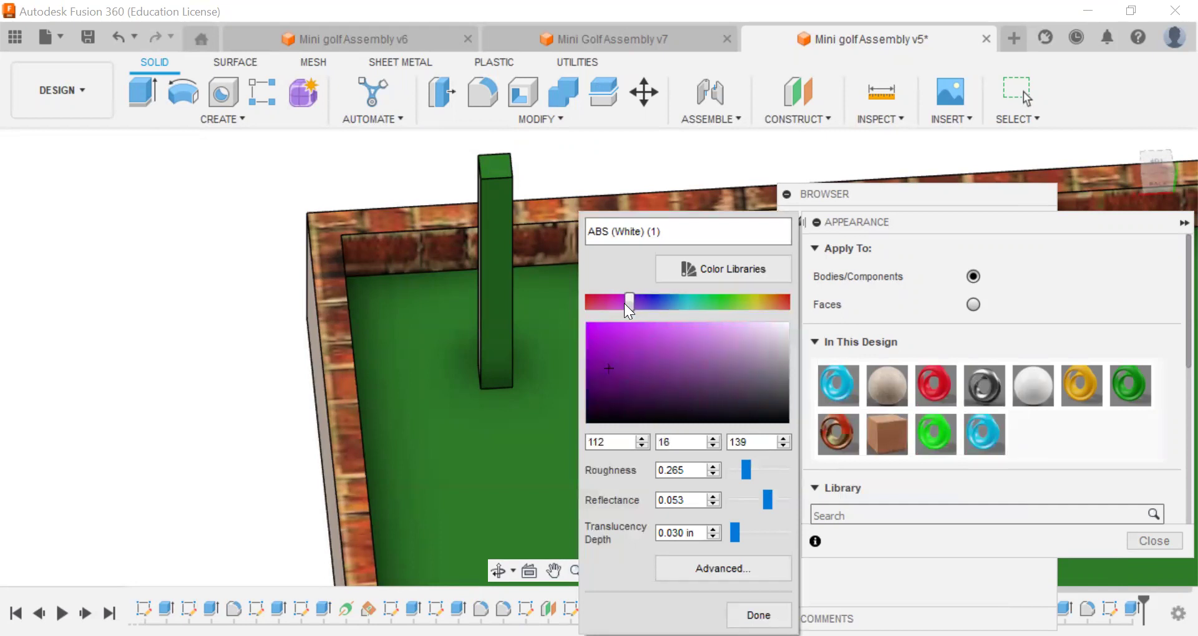
{"action": "left_click_drag", "start_coordinate": [608, 368], "coordinate": [692, 340]}
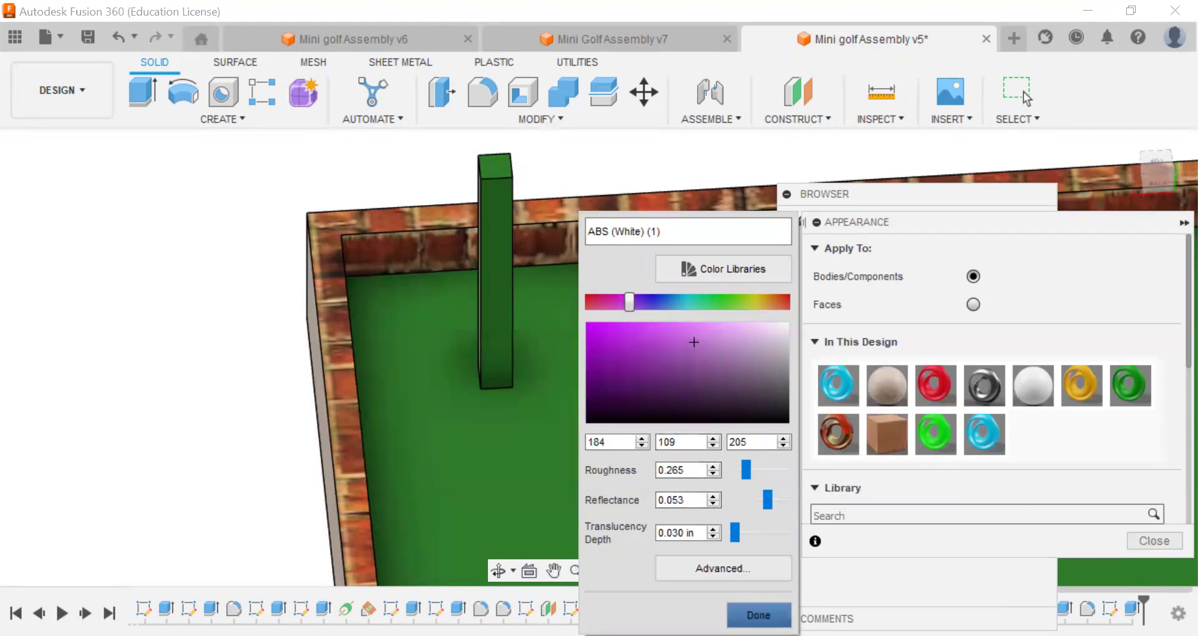
{"action": "left_click", "coordinate": [758, 615]}
Set the appearance to apply to faces and put the purple on the post's top face and back face
{"action": "left_click_drag", "start_coordinate": [976, 428], "coordinate": [485, 308]}
{"action": "left_click", "coordinate": [972, 305]}
{"action": "left_click_drag", "start_coordinate": [980, 430], "coordinate": [501, 167]}
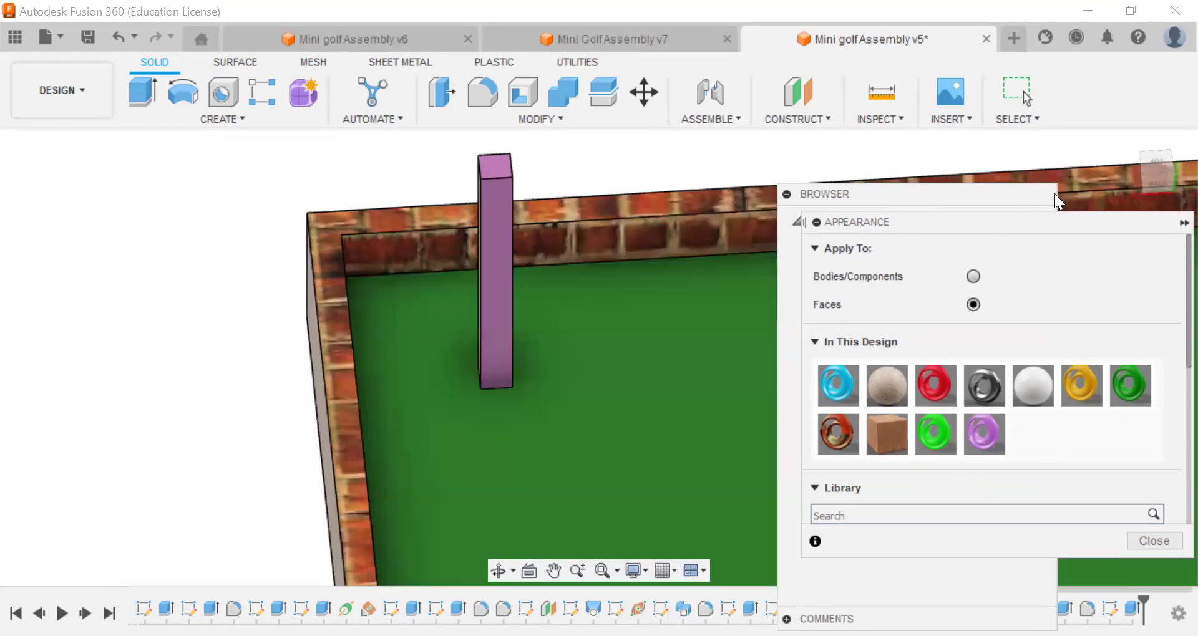
Apply the purple appearance to the post's three remaining side faces and check the post from all around
{"action": "left_click_drag", "start_coordinate": [1154, 176], "coordinate": [1108, 231]}
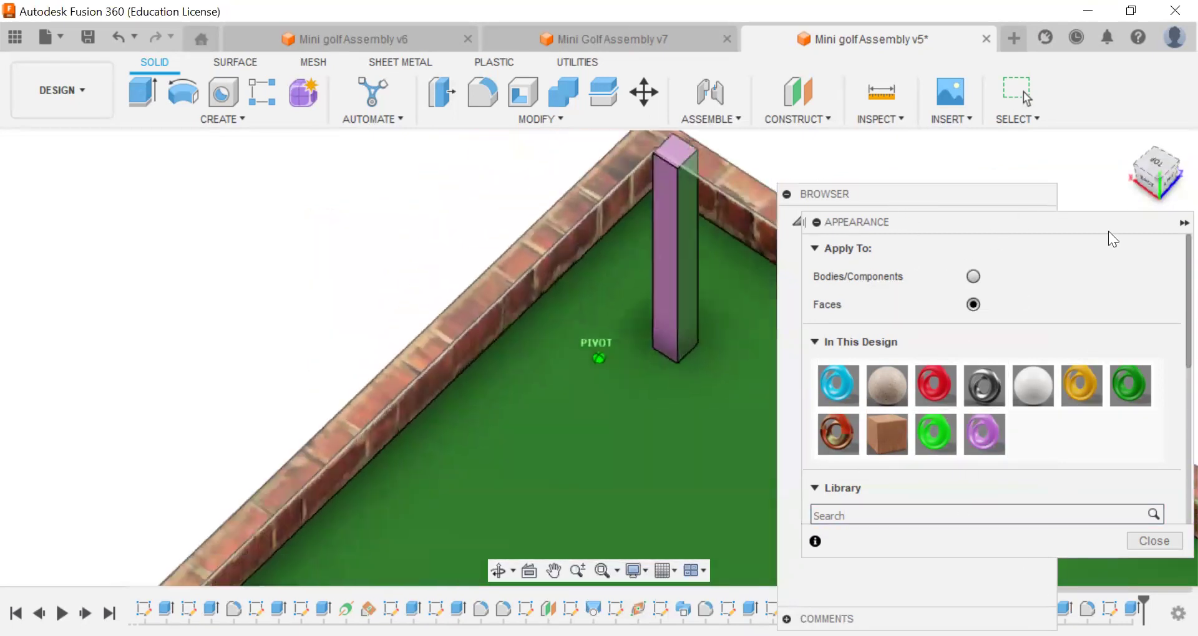
{"action": "mouse_move", "coordinate": [983, 434]}
{"action": "left_mouse_down"}
{"action": "mouse_move", "coordinate": [746, 291]}
{"action": "mouse_move", "coordinate": [686, 294]}
{"action": "left_mouse_up"}
{"action": "mouse_move", "coordinate": [1158, 172]}
{"action": "left_mouse_down"}
{"action": "mouse_move", "coordinate": [1076, 176]}
{"action": "mouse_move", "coordinate": [1045, 163]}
{"action": "left_mouse_up"}
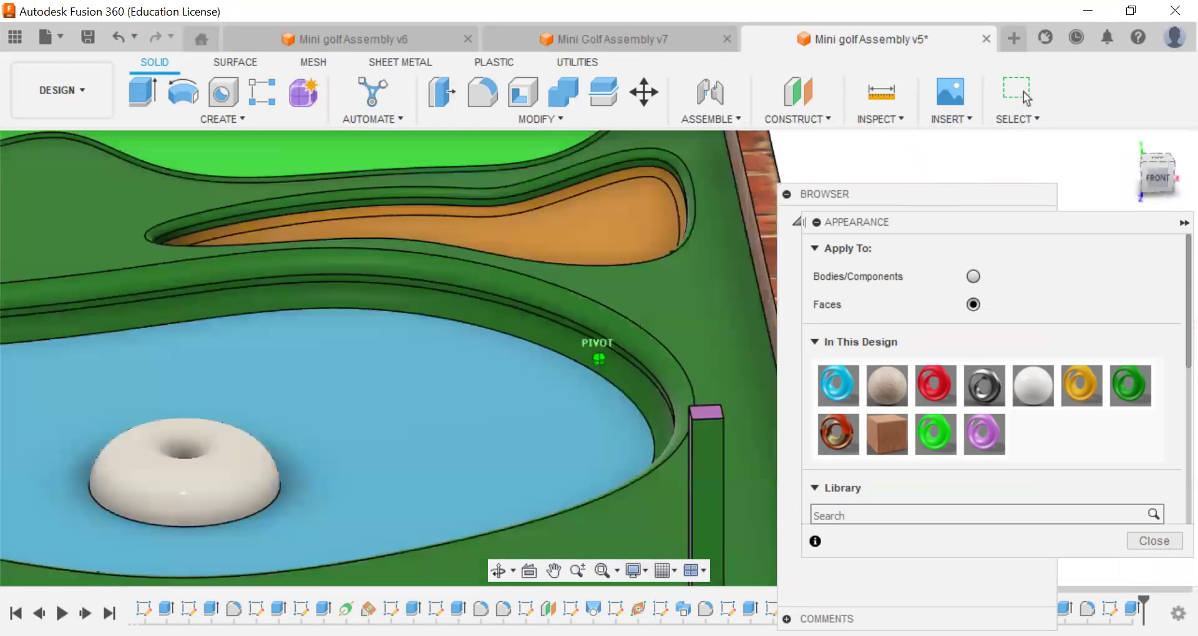
{"action": "left_click", "coordinate": [1157, 178]}
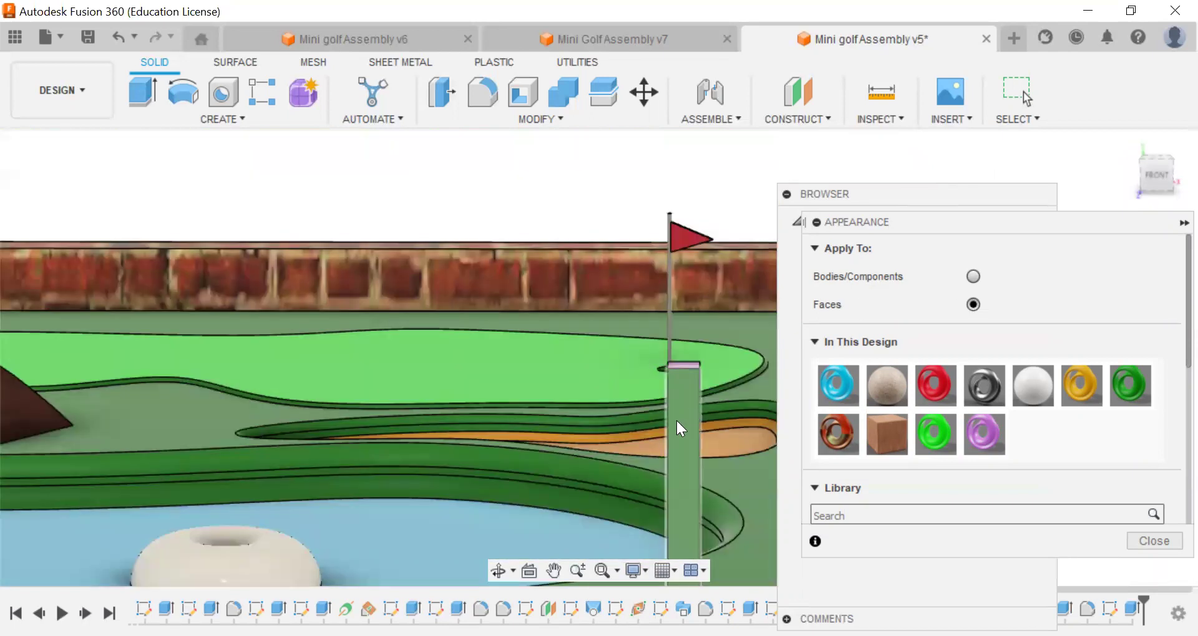
{"action": "left_click_drag", "start_coordinate": [935, 432], "coordinate": [679, 438]}
{"action": "left_click_drag", "start_coordinate": [1166, 178], "coordinate": [1142, 179]}
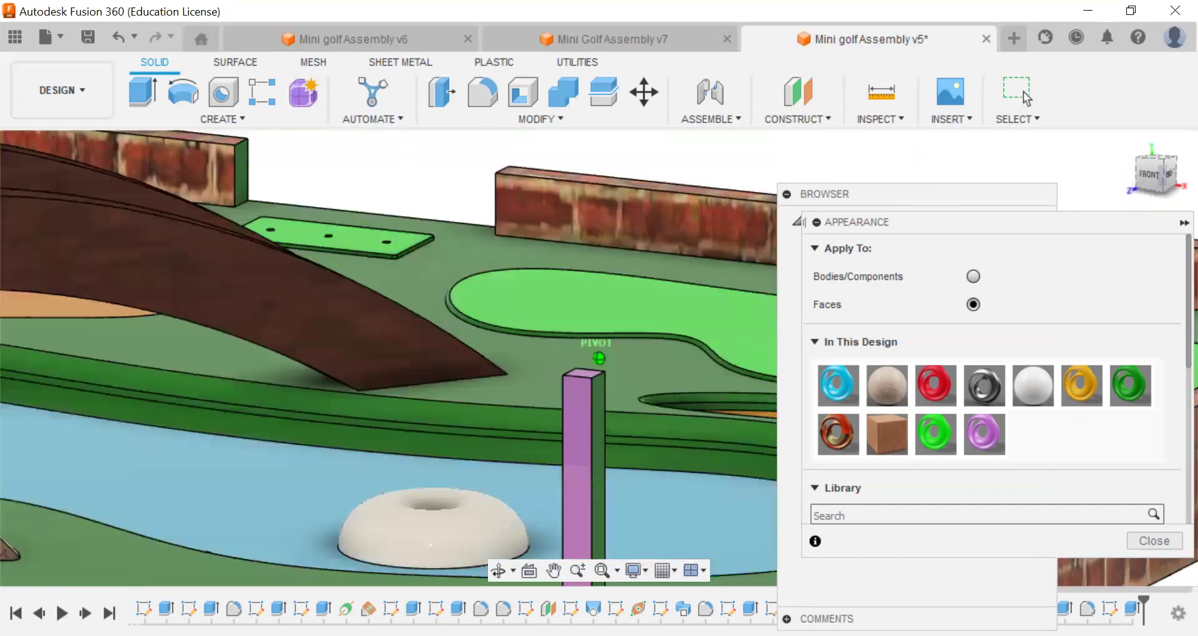
{"action": "left_click_drag", "start_coordinate": [979, 434], "coordinate": [536, 430]}
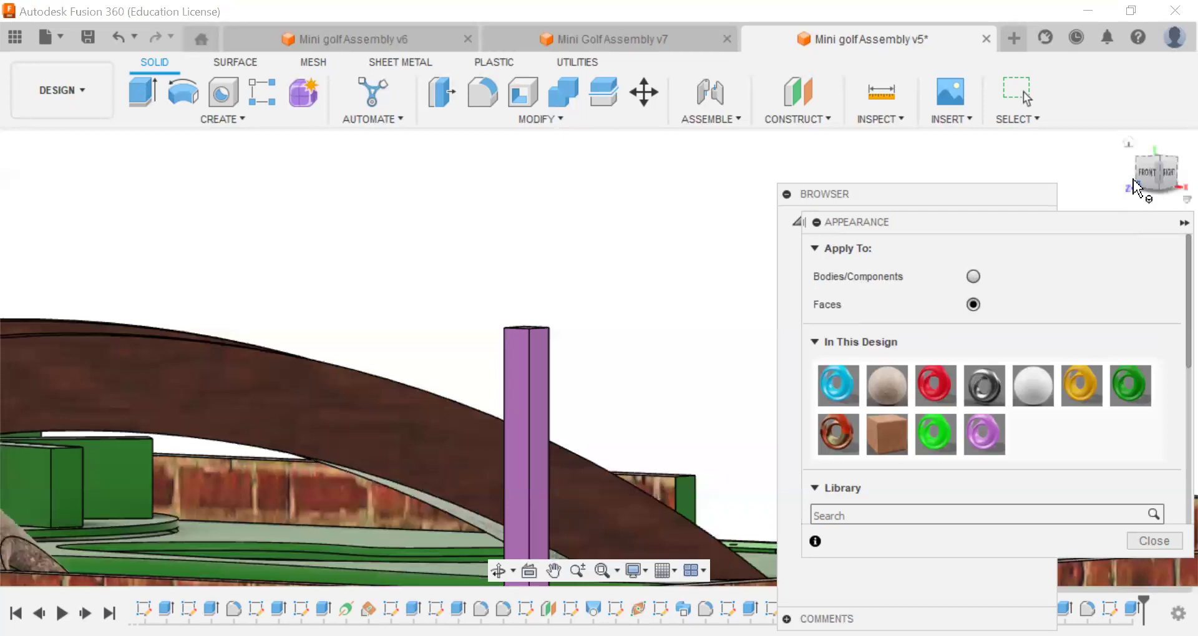
{"action": "left_click_drag", "start_coordinate": [1141, 177], "coordinate": [1141, 190]}
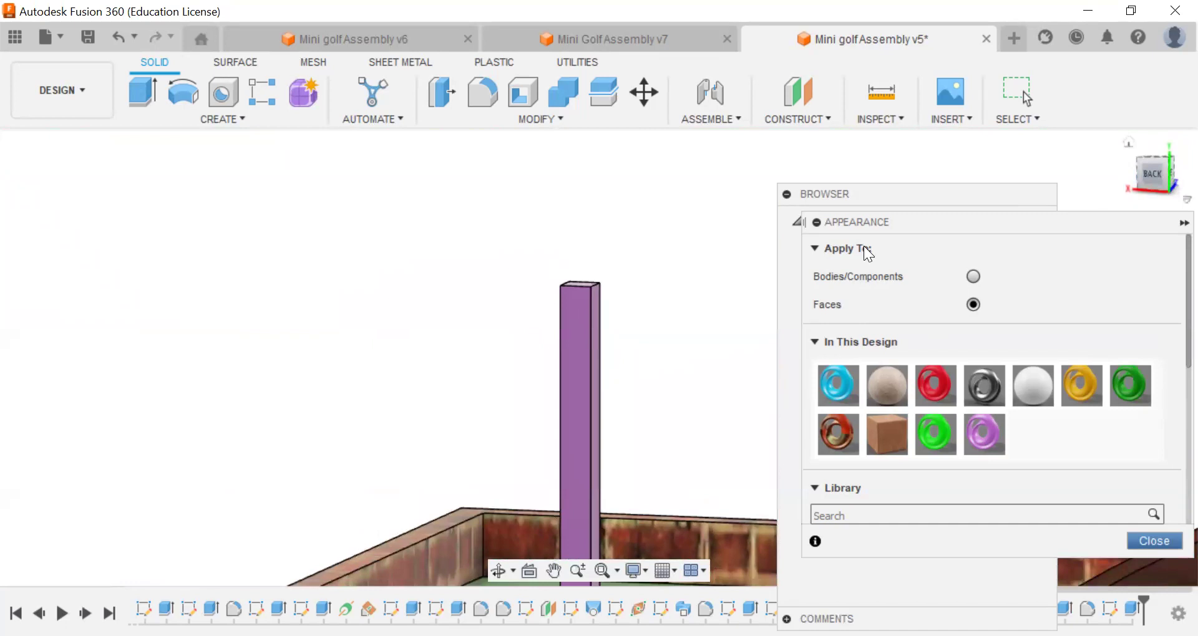
Close the appearance settings and start a sketch on the purple post's side face, with the post's upper end in view
{"action": "scroll", "coordinate": [770, 230], "scroll_direction": "down", "scroll_amount": 3}
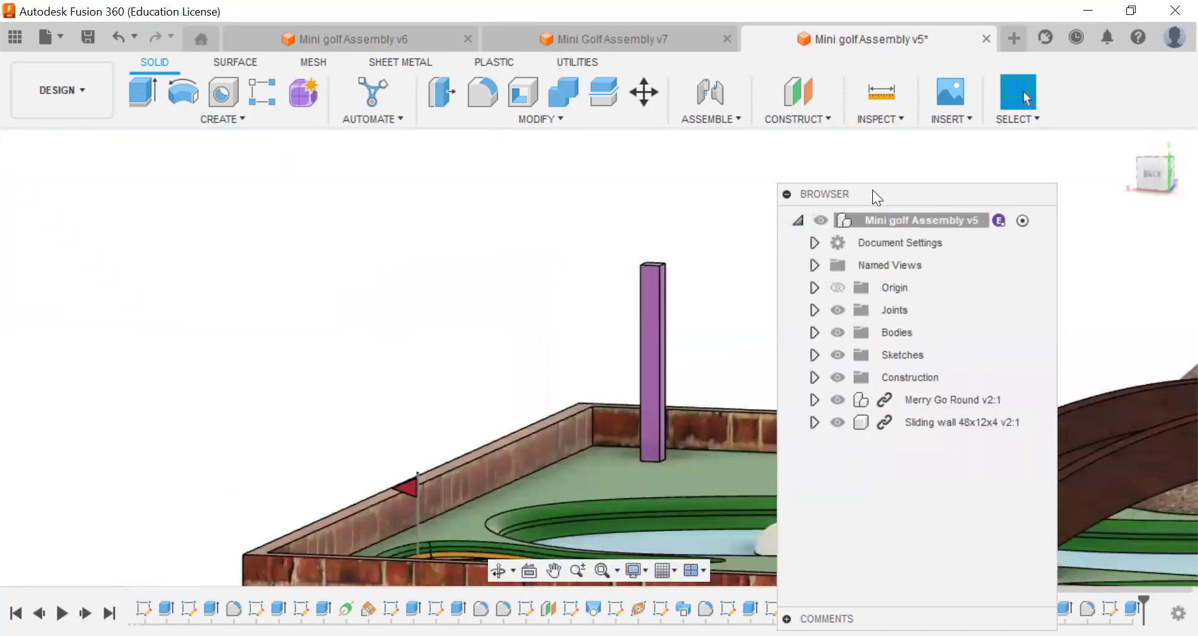
{"action": "left_click", "coordinate": [231, 125]}
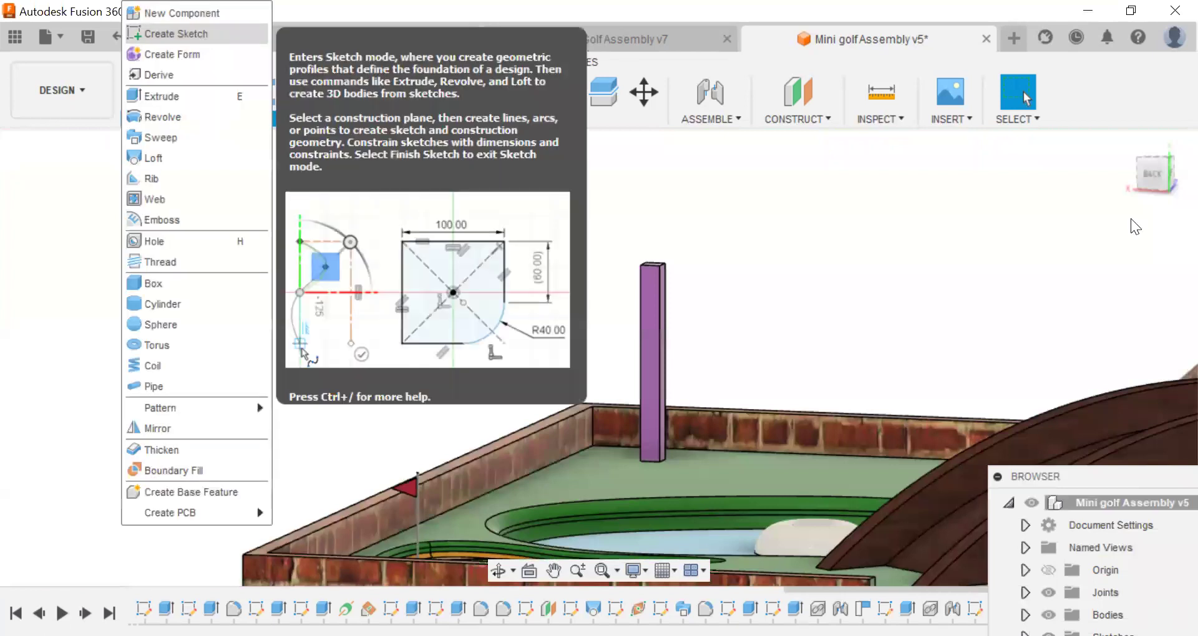
{"action": "left_click", "coordinate": [1150, 180]}
{"action": "left_click", "coordinate": [751, 307]}
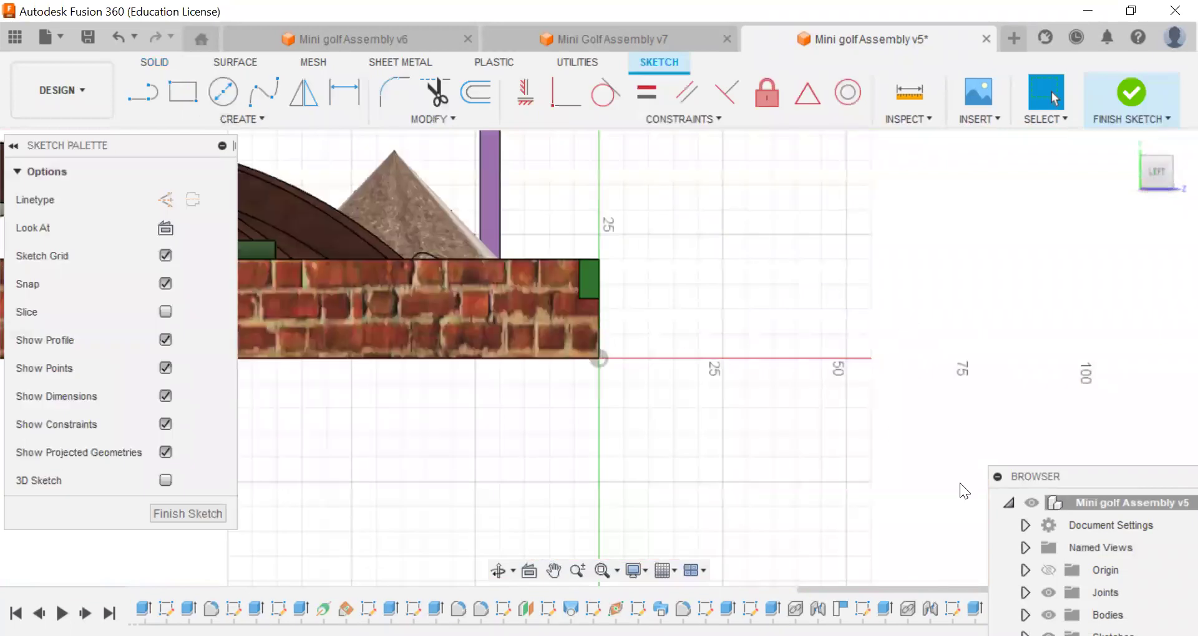
{"action": "left_click", "coordinate": [553, 569]}
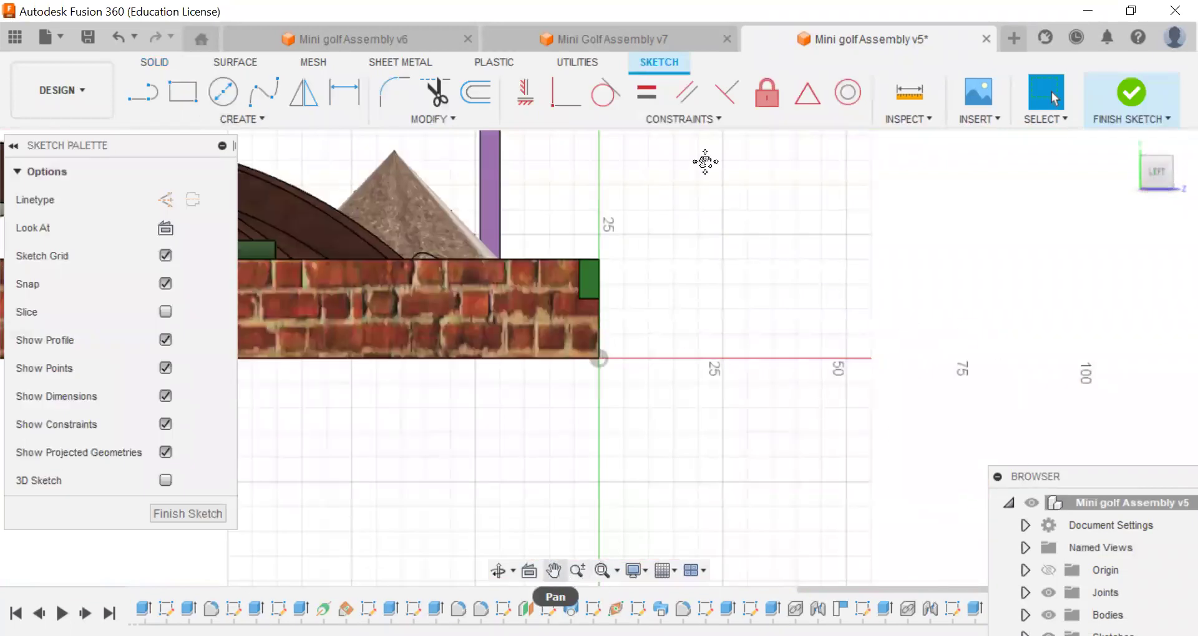
{"action": "middle_click_drag", "start_coordinate": [844, 418], "coordinate": [783, 363]}
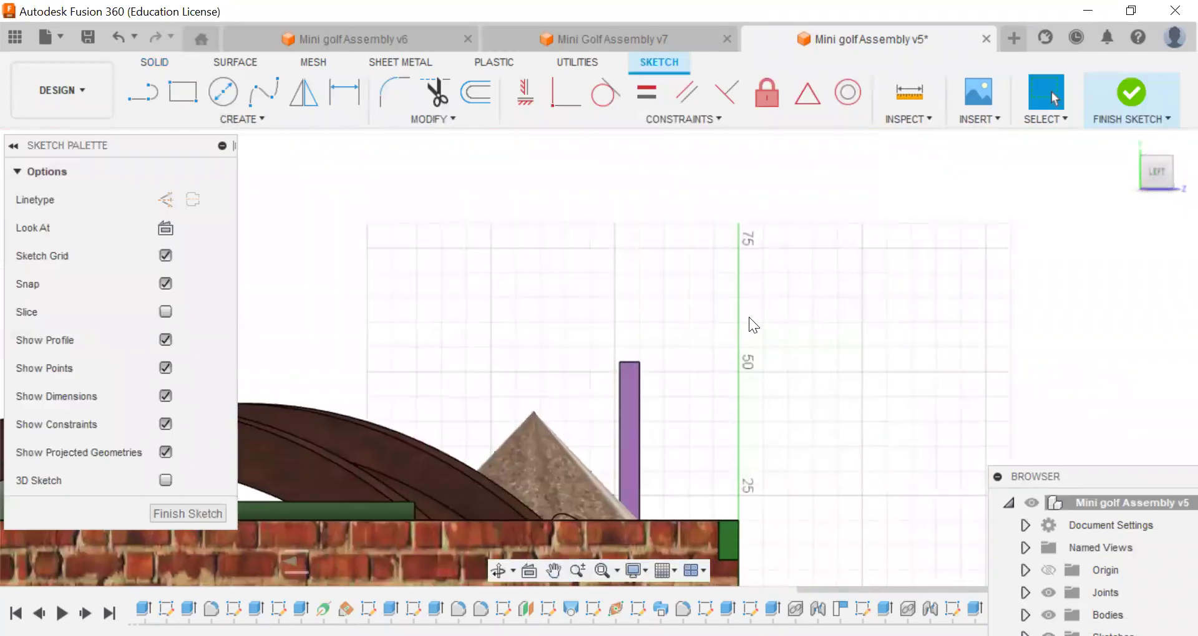
{"action": "scroll", "coordinate": [749, 317], "scroll_direction": "up", "scroll_amount": 3}
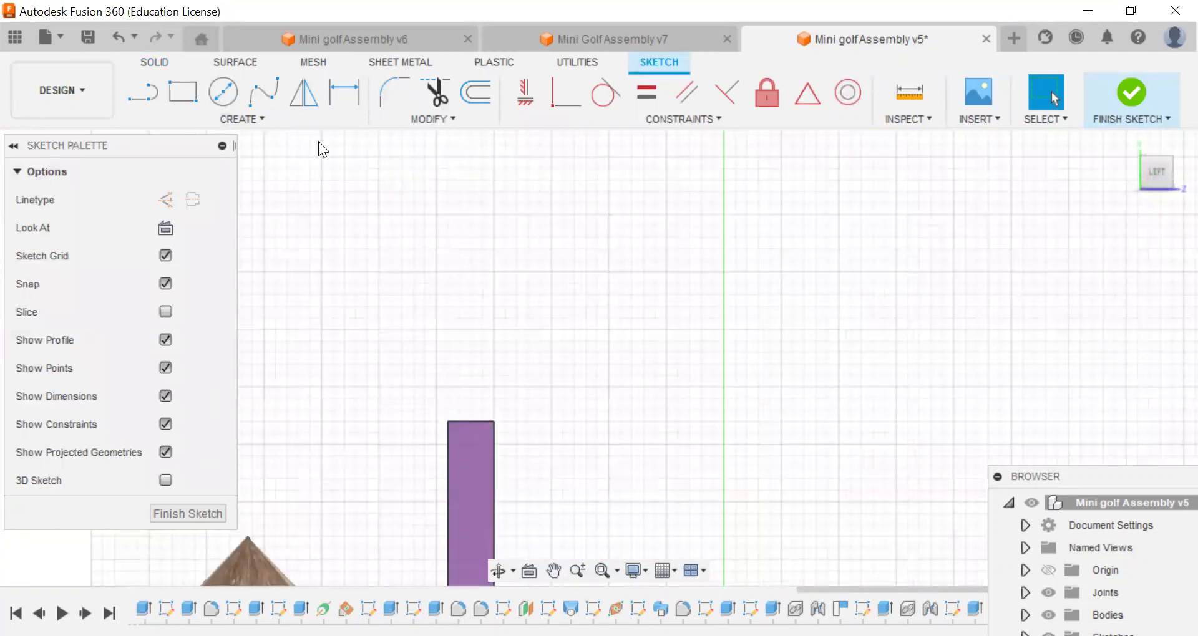
Sketch a diagonal line about 6 in long from the post's upper corner down to its opposite edge and finish the sketch
{"action": "left_click", "coordinate": [143, 92]}
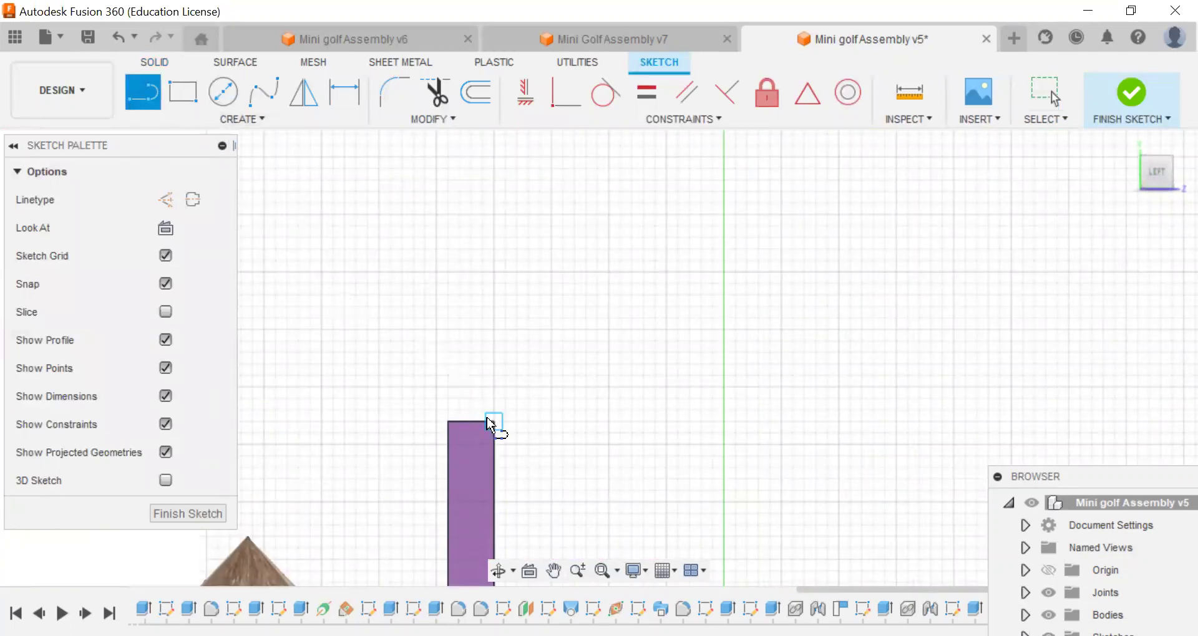
{"action": "left_click", "coordinate": [447, 470]}
{"action": "right_click", "coordinate": [447, 471]}
{"action": "left_click", "coordinate": [507, 470]}
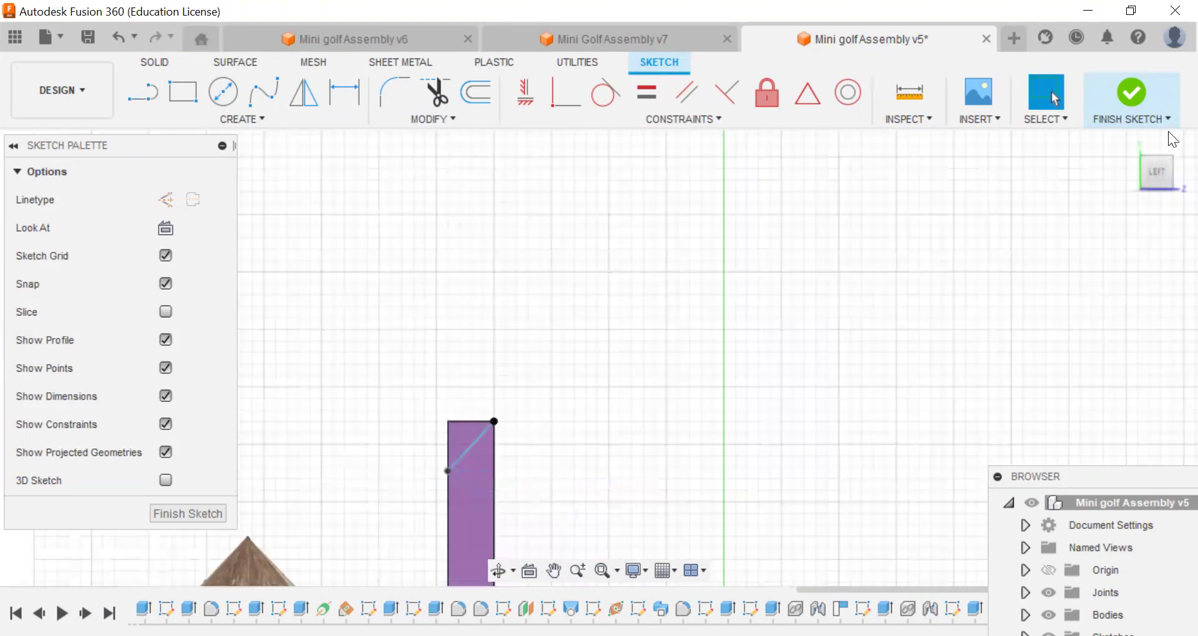
{"action": "left_click", "coordinate": [1122, 91]}
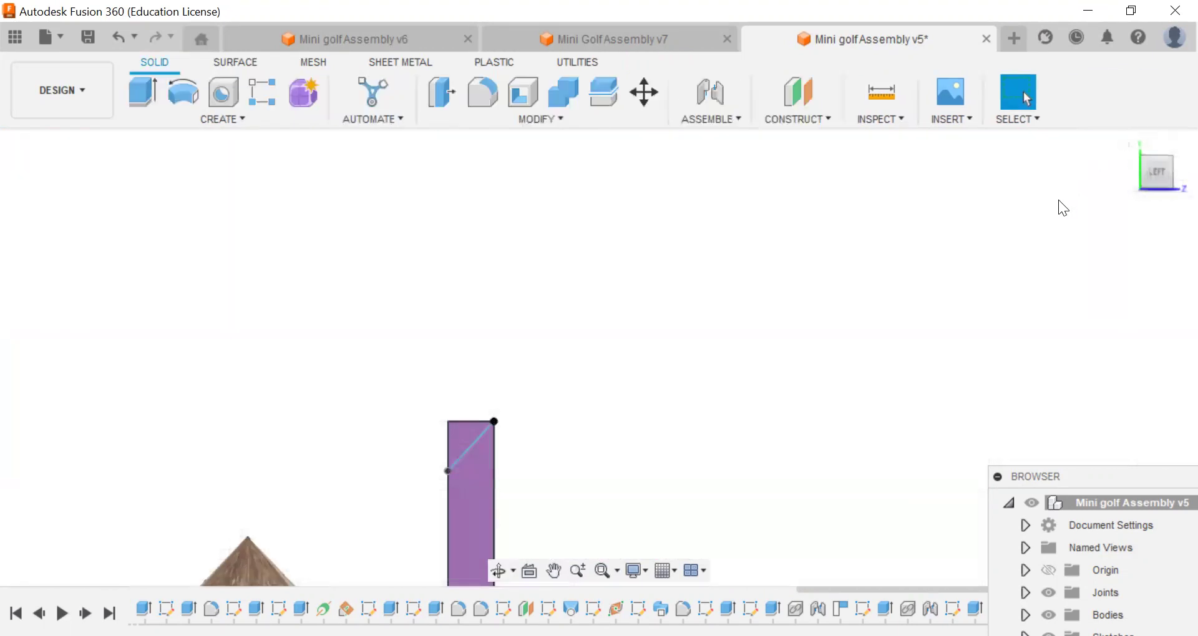
Extrude the triangular profile as a cut through the post to give it a slanted top
{"action": "left_click", "coordinate": [140, 94]}
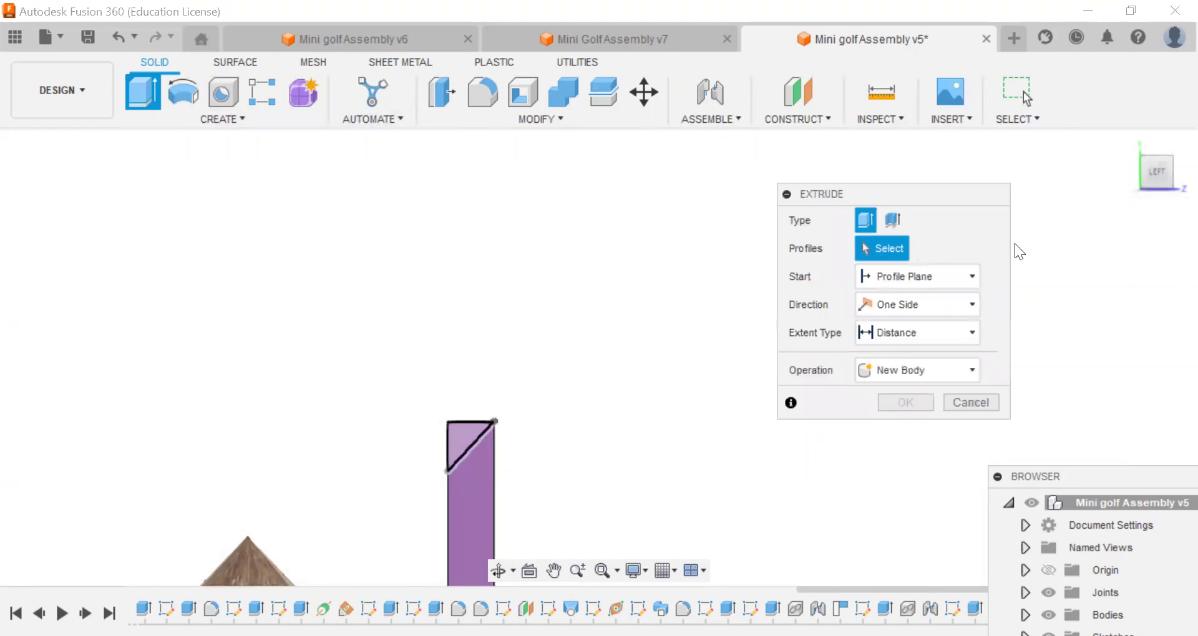
{"action": "left_click", "coordinate": [1161, 181]}
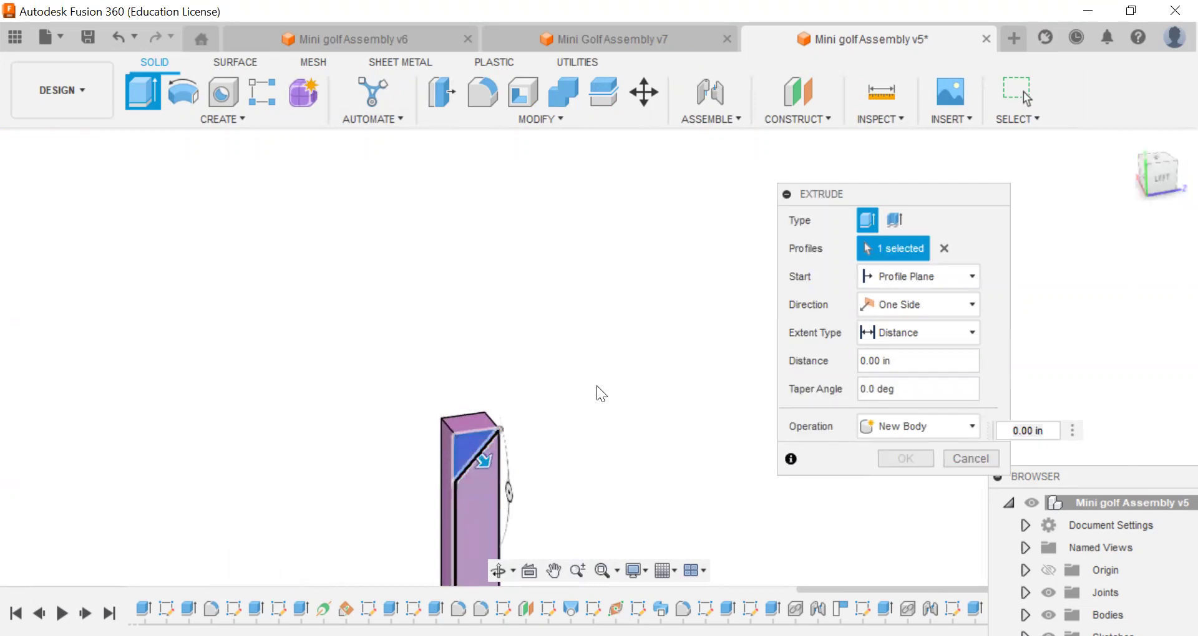
{"action": "key", "text": "Escape"}
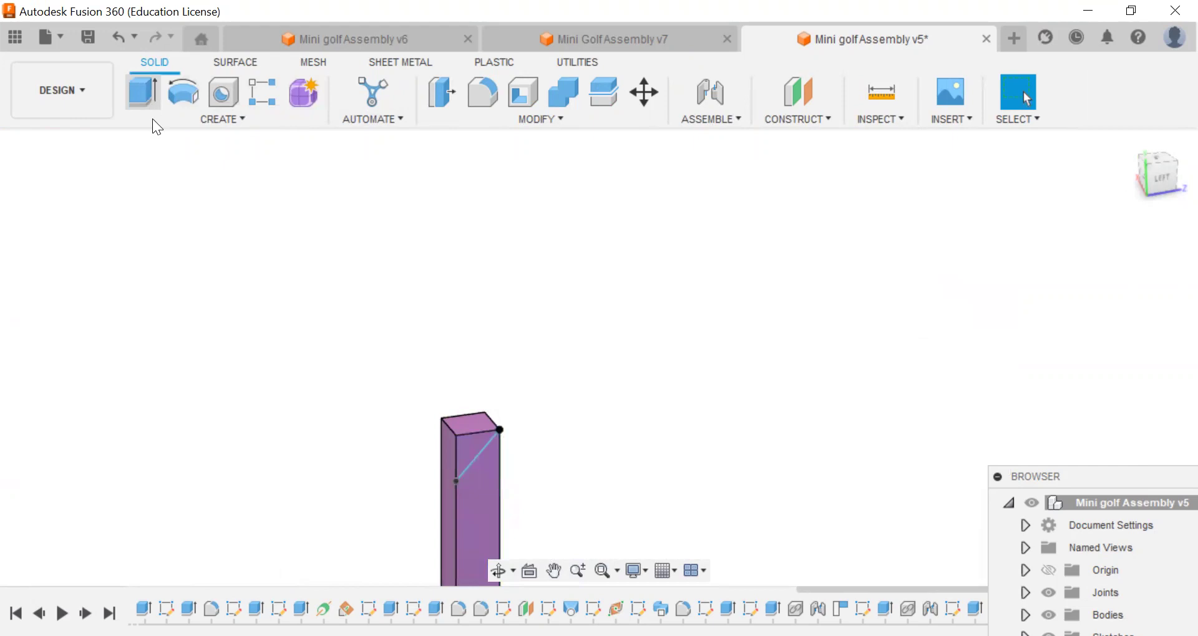
{"action": "key", "text": "e"}
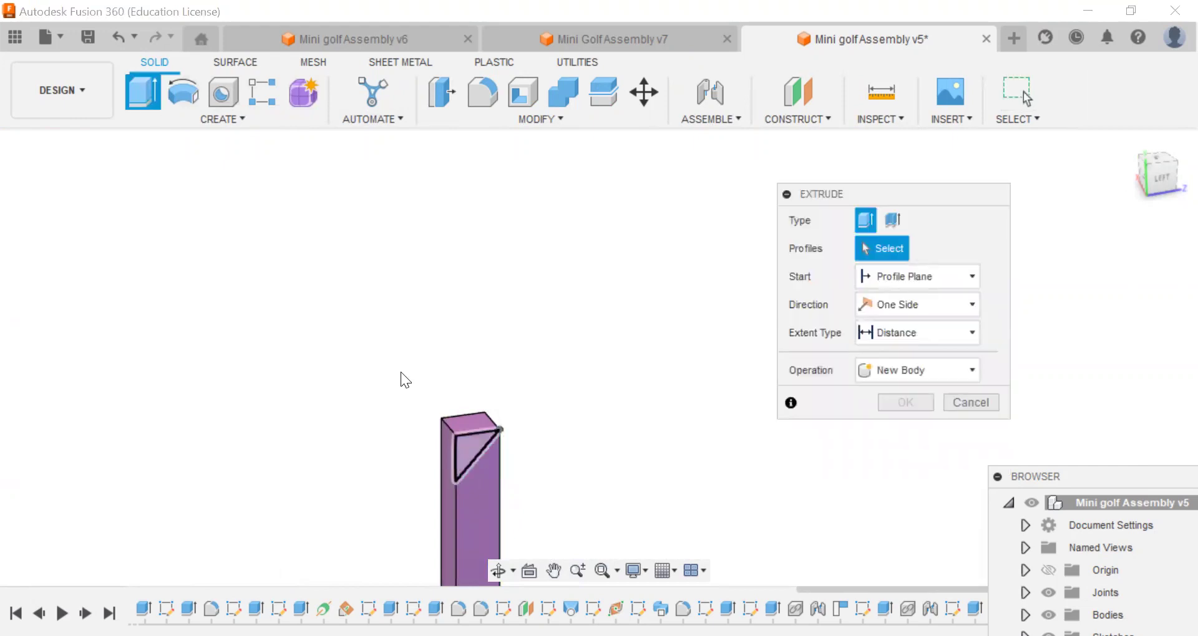
{"action": "key", "text": "Escape"}
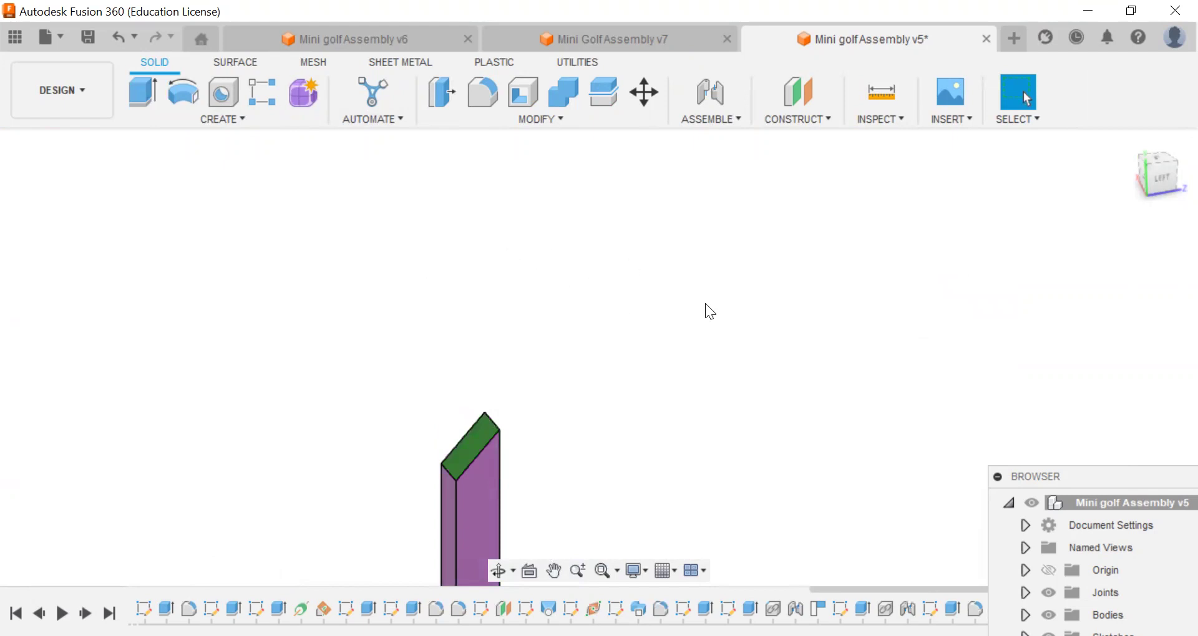
Apply the light purple appearance to the post's slanted top face, using the Faces option, and close the appearance settings
{"action": "left_click", "coordinate": [547, 120]}
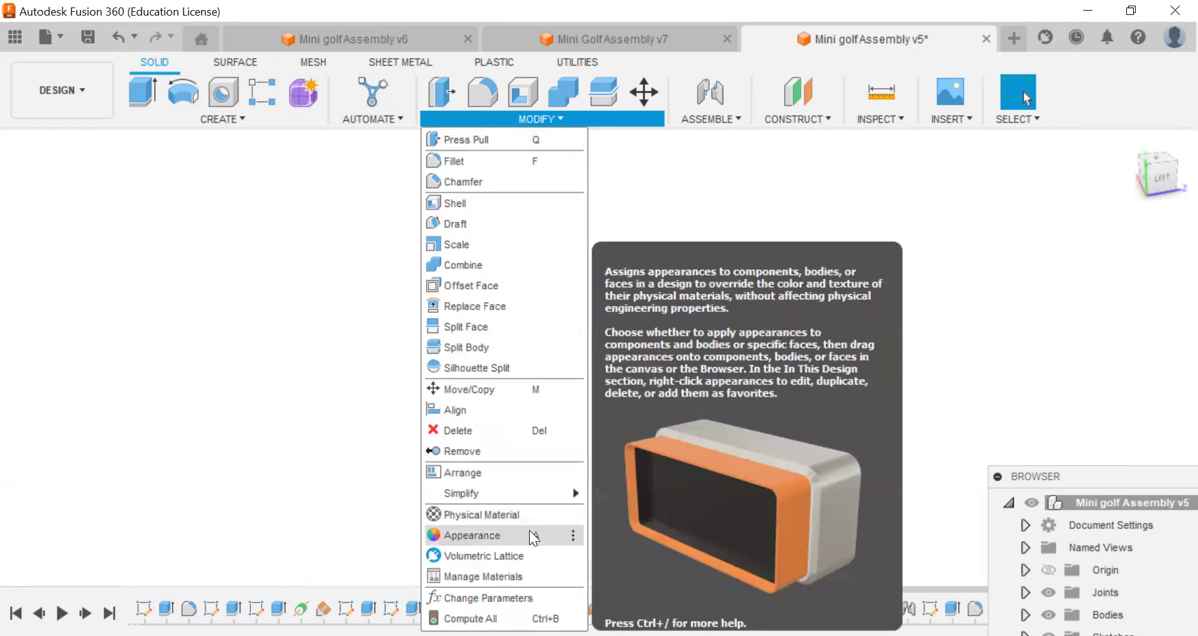
{"action": "key", "text": "a"}
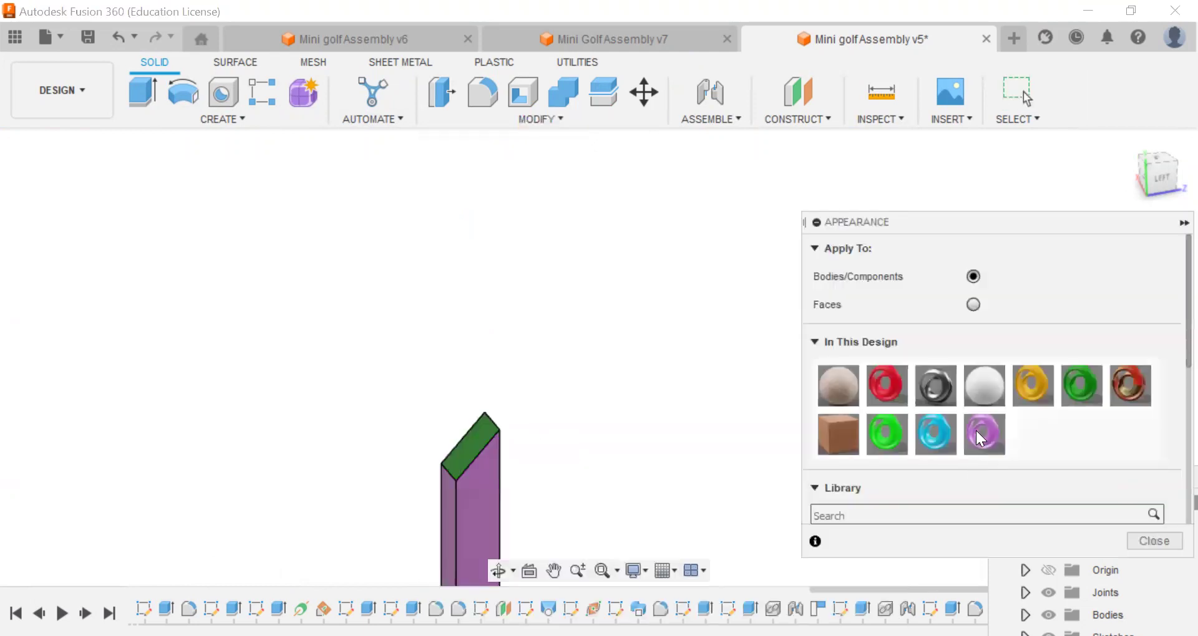
{"action": "left_click", "coordinate": [974, 305]}
{"action": "left_click_drag", "start_coordinate": [984, 435], "coordinate": [464, 452]}
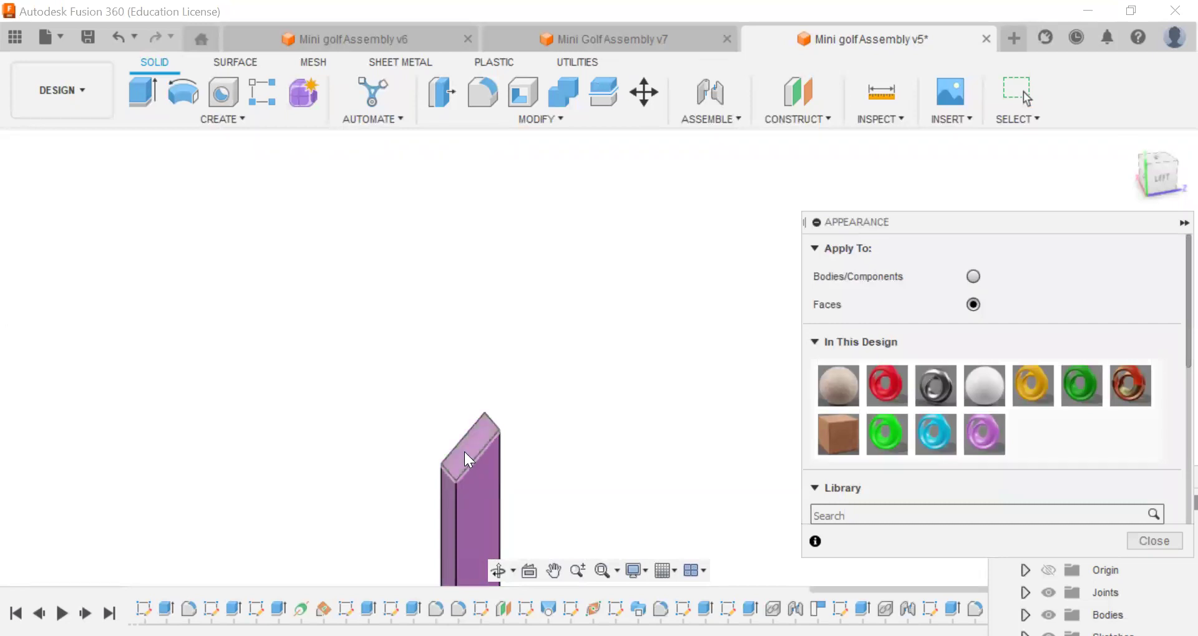
{"action": "left_click", "coordinate": [1145, 546]}
Start a sketch on the post's slanted top face and bring that face into view
{"action": "left_click", "coordinate": [260, 117]}
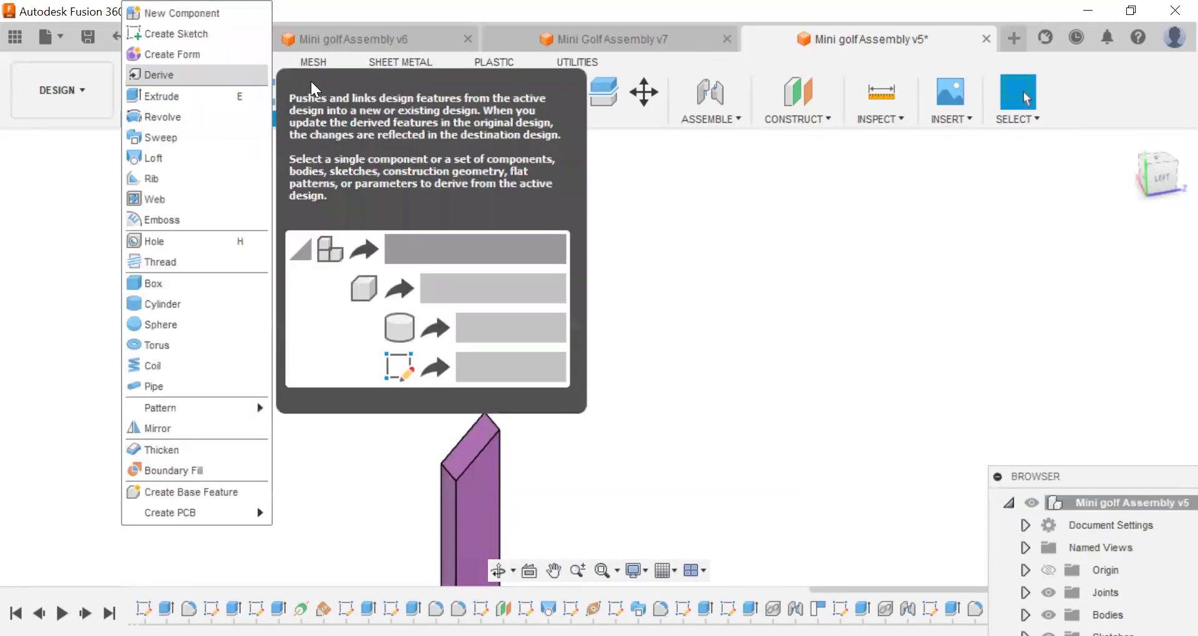
{"action": "left_click", "coordinate": [417, 382]}
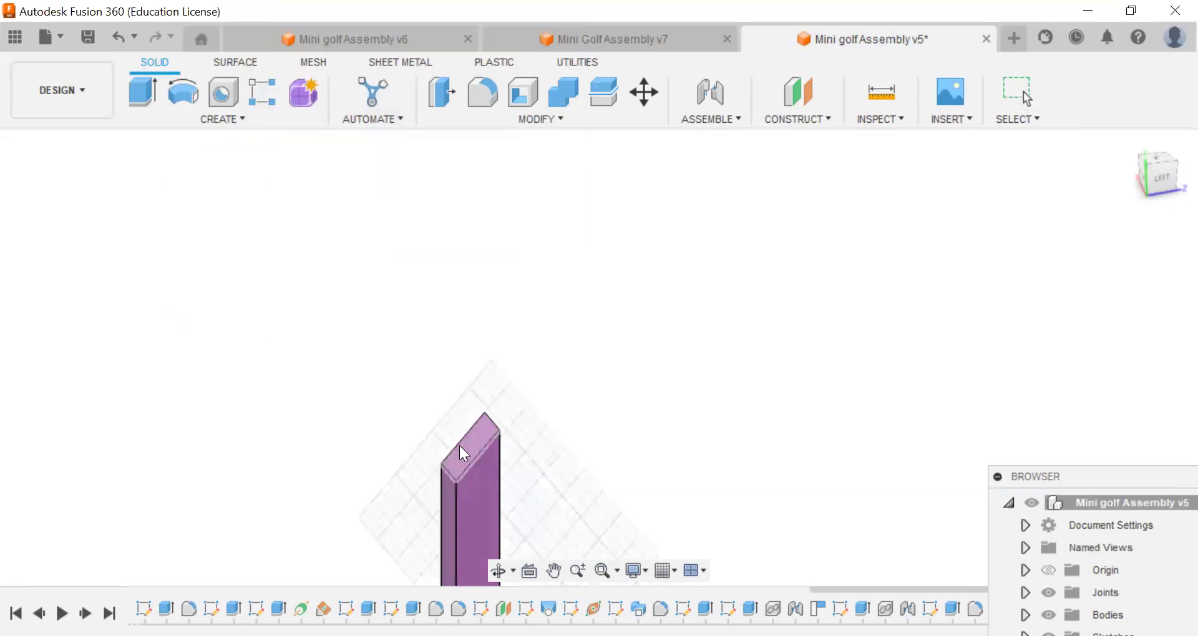
{"action": "left_click", "coordinate": [460, 446]}
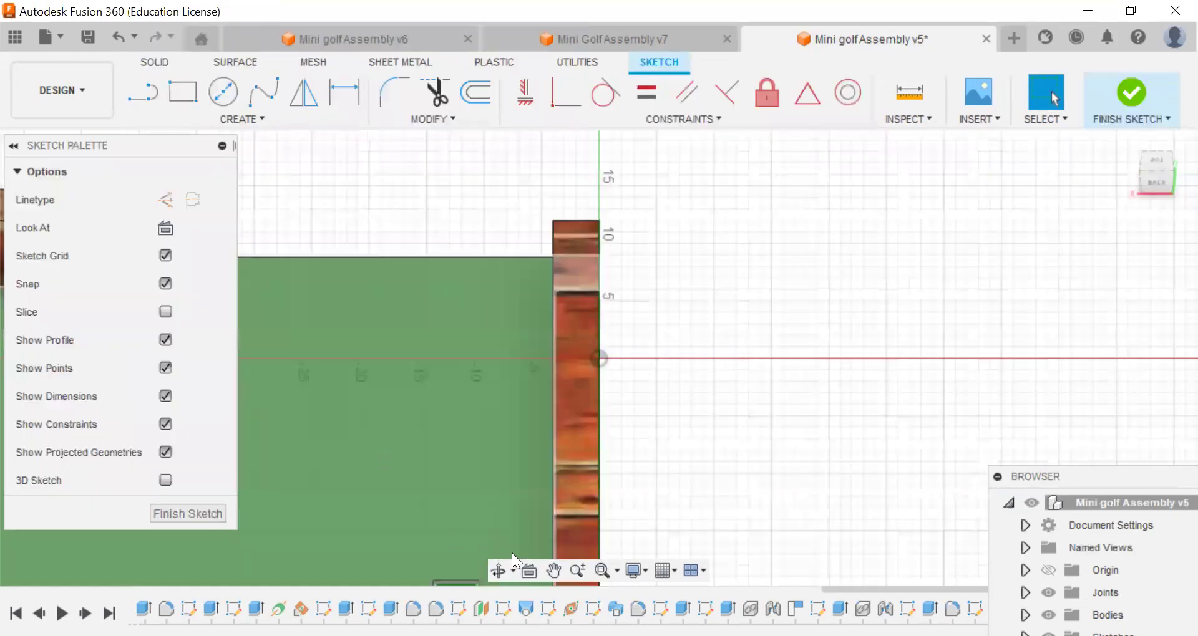
{"action": "left_click", "coordinate": [554, 570]}
{"action": "left_click_drag", "start_coordinate": [770, 405], "coordinate": [1152, 497]}
{"action": "left_click_drag", "start_coordinate": [483, 306], "coordinate": [1176, 350]}
{"action": "left_click_drag", "start_coordinate": [438, 397], "coordinate": [1148, 310]}
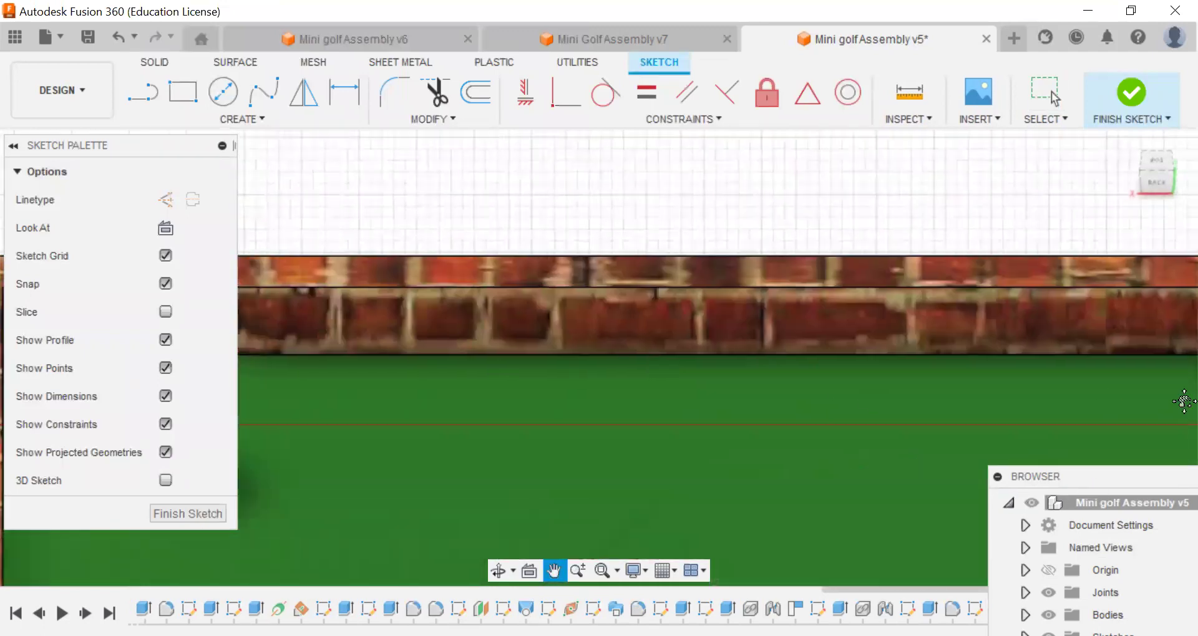
{"action": "left_click_drag", "start_coordinate": [293, 368], "coordinate": [1023, 399]}
{"action": "left_click_drag", "start_coordinate": [734, 496], "coordinate": [638, 476]}
{"action": "scroll", "coordinate": [637, 476], "scroll_direction": "down", "scroll_amount": 6}
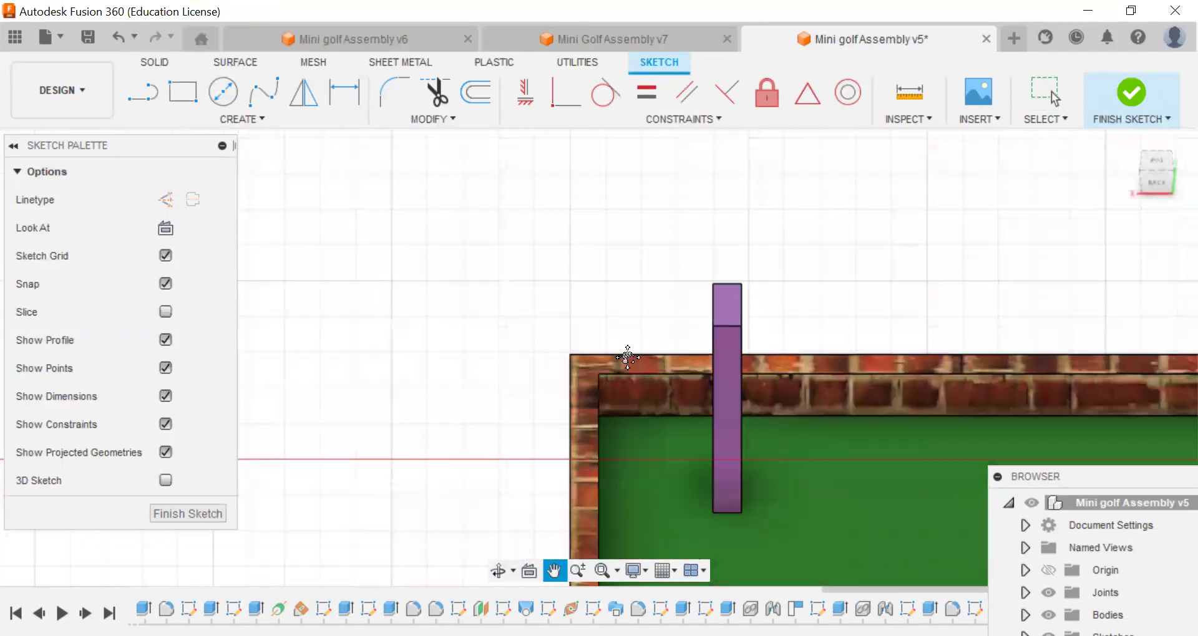
{"action": "key", "text": "Escape"}
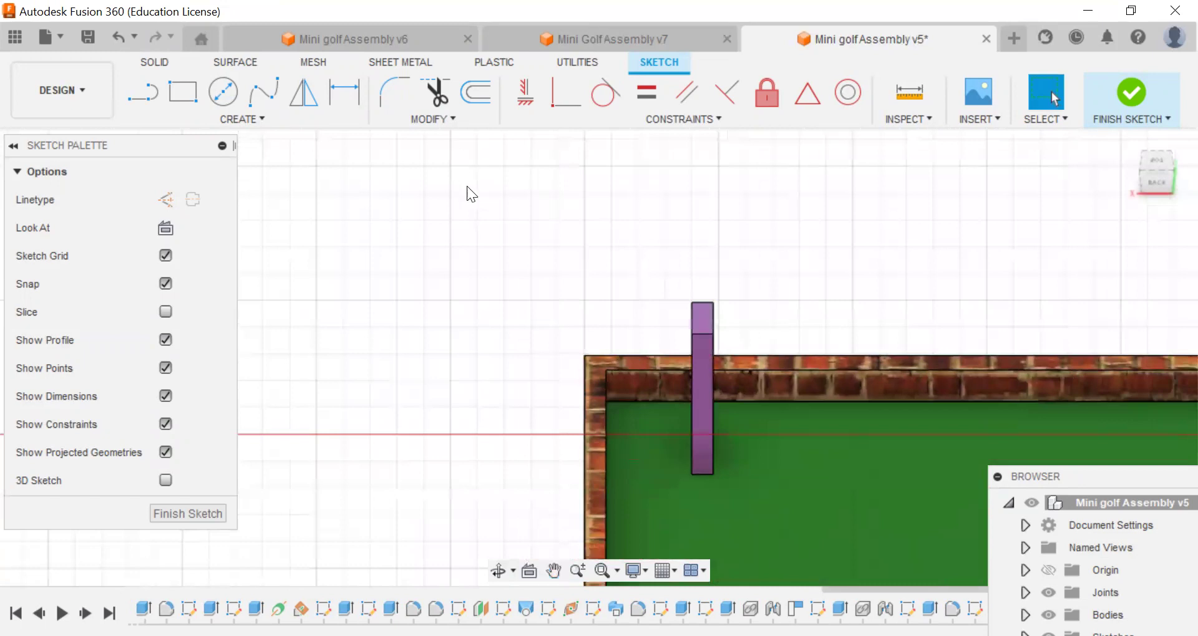
Draw a center rectangle 12 in high and 15 in wide from the middle of the slanted face and finish the sketch
{"action": "left_click", "coordinate": [236, 118]}
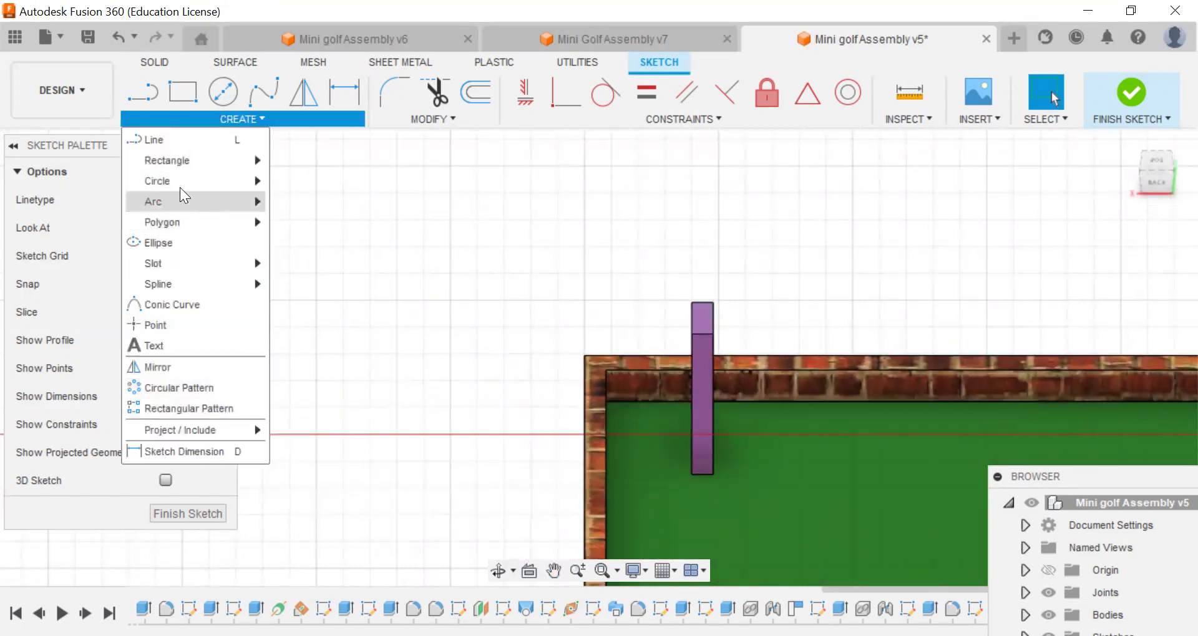
{"action": "mouse_move", "coordinate": [174, 160]}
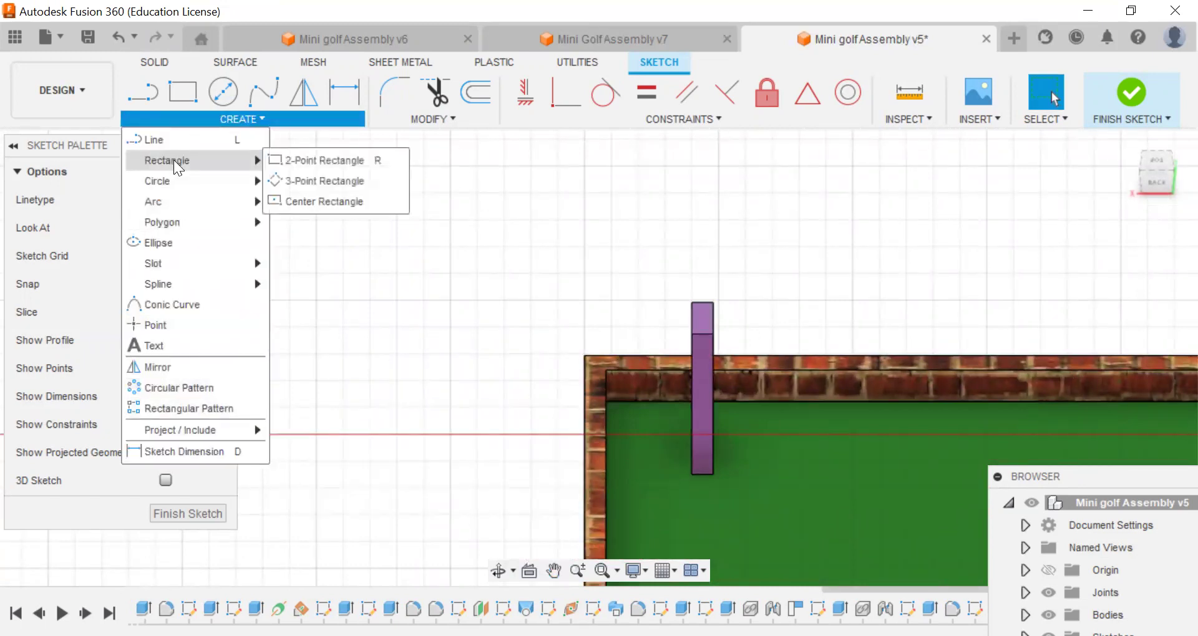
{"action": "left_click", "coordinate": [310, 201]}
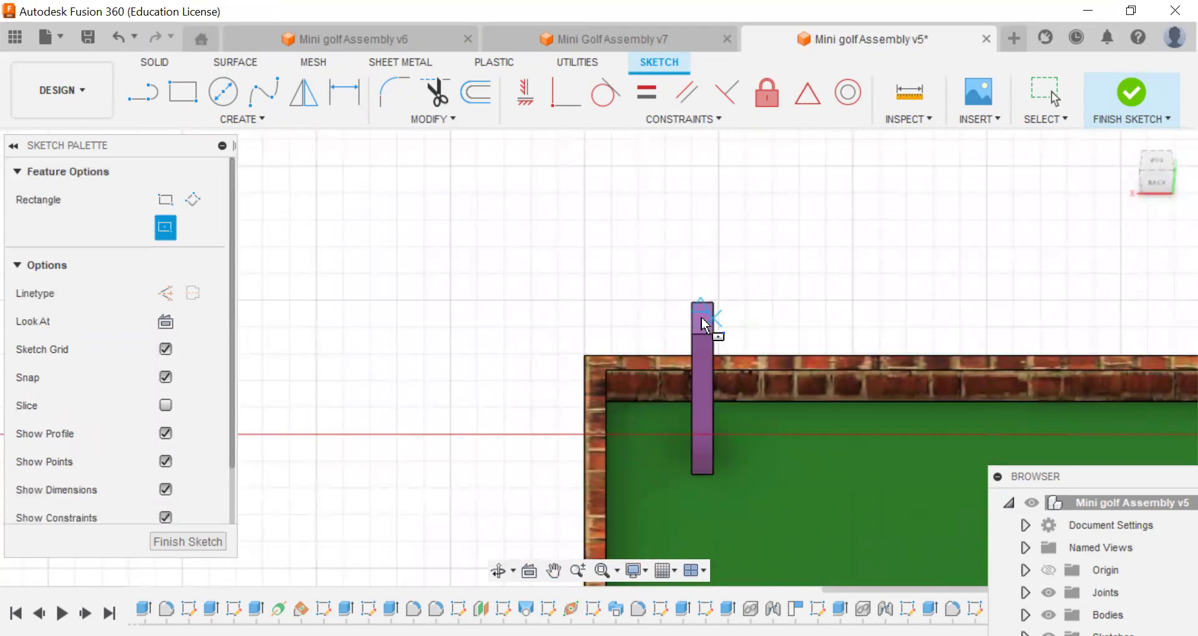
{"action": "scroll", "coordinate": [702, 321], "scroll_direction": "up", "scroll_amount": 1}
{"action": "scroll", "coordinate": [703, 306], "scroll_direction": "up", "scroll_amount": 3}
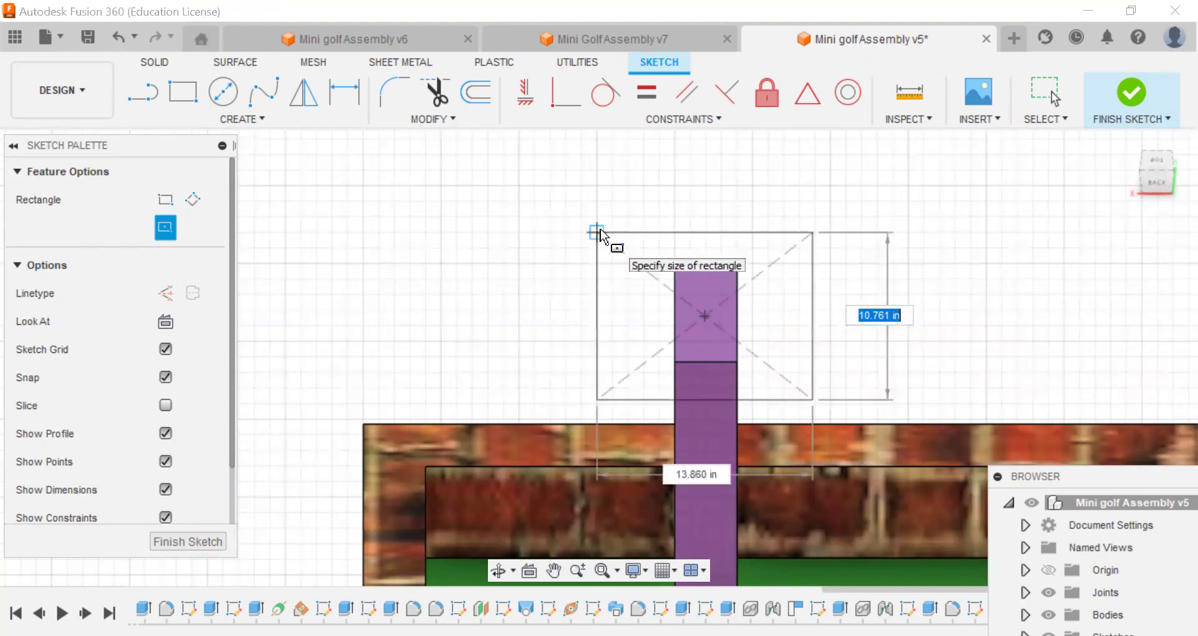
{"action": "type", "text": "12"}
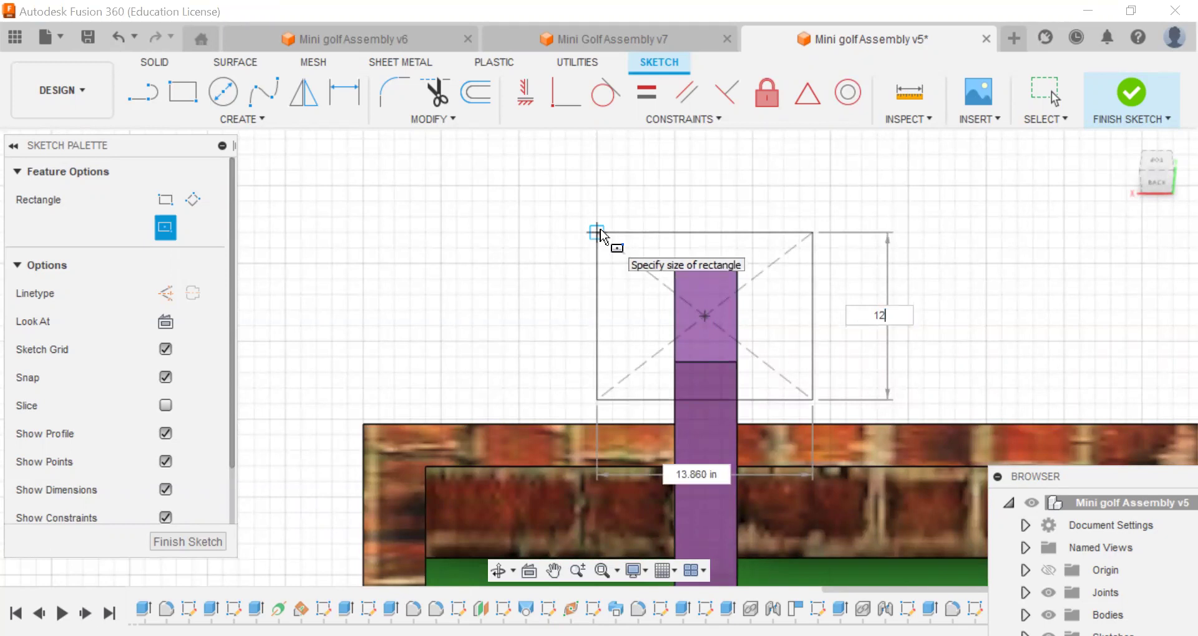
{"action": "key", "text": "Tab"}
{"action": "type", "text": "15"}
{"action": "key", "text": "Return"}
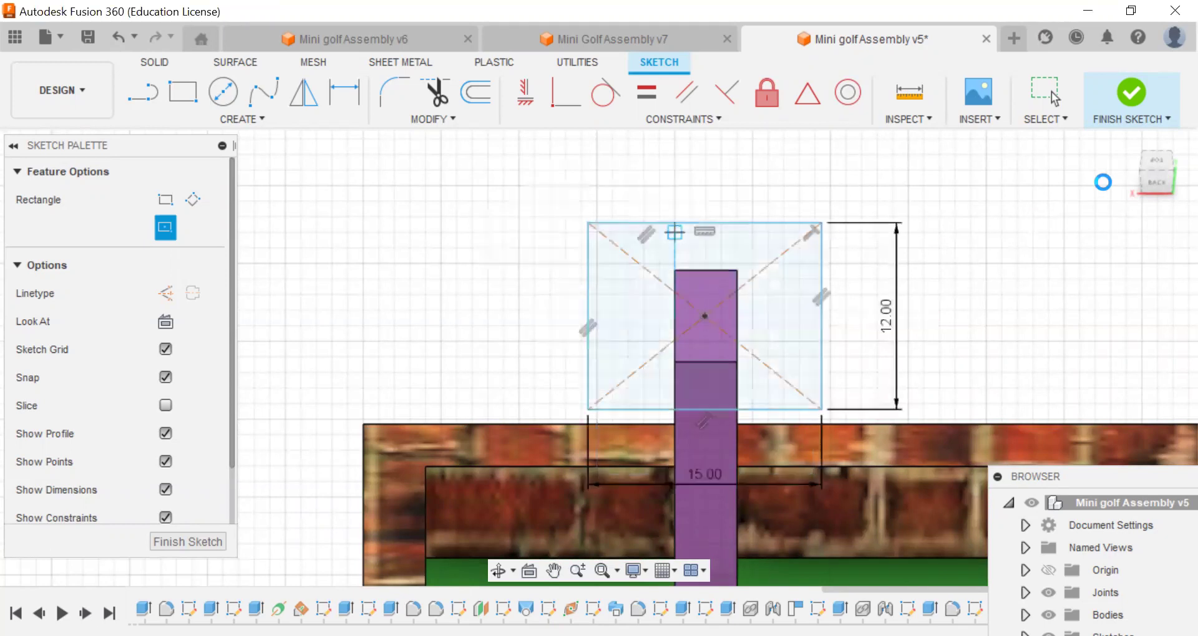
{"action": "key", "text": "Escape"}
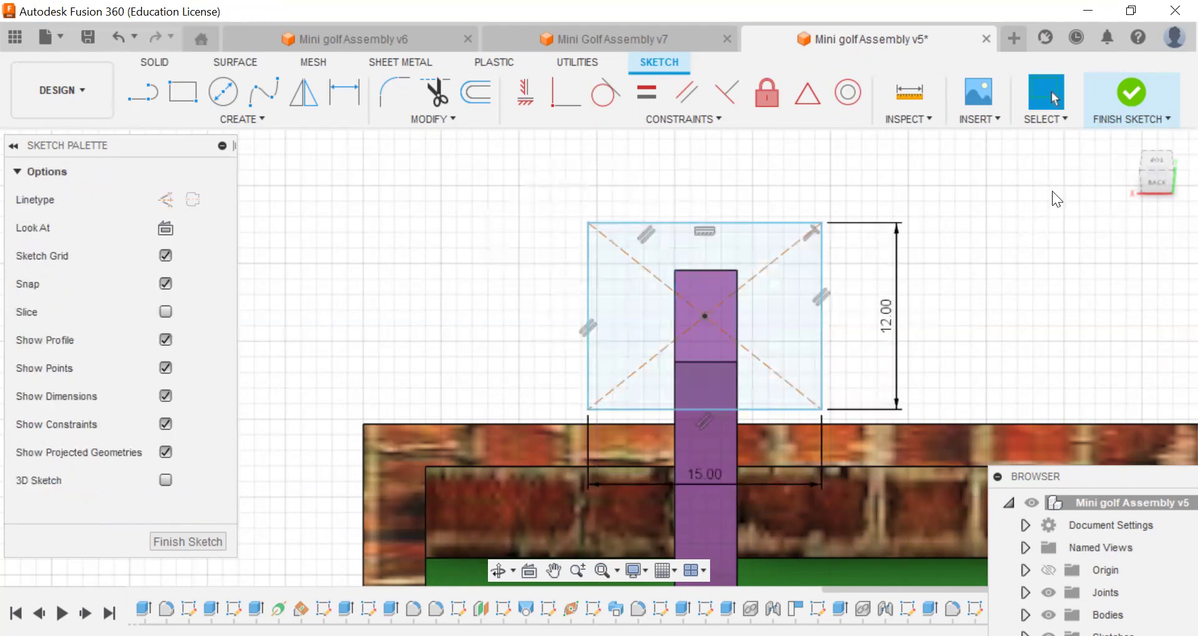
{"action": "left_click", "coordinate": [1129, 97]}
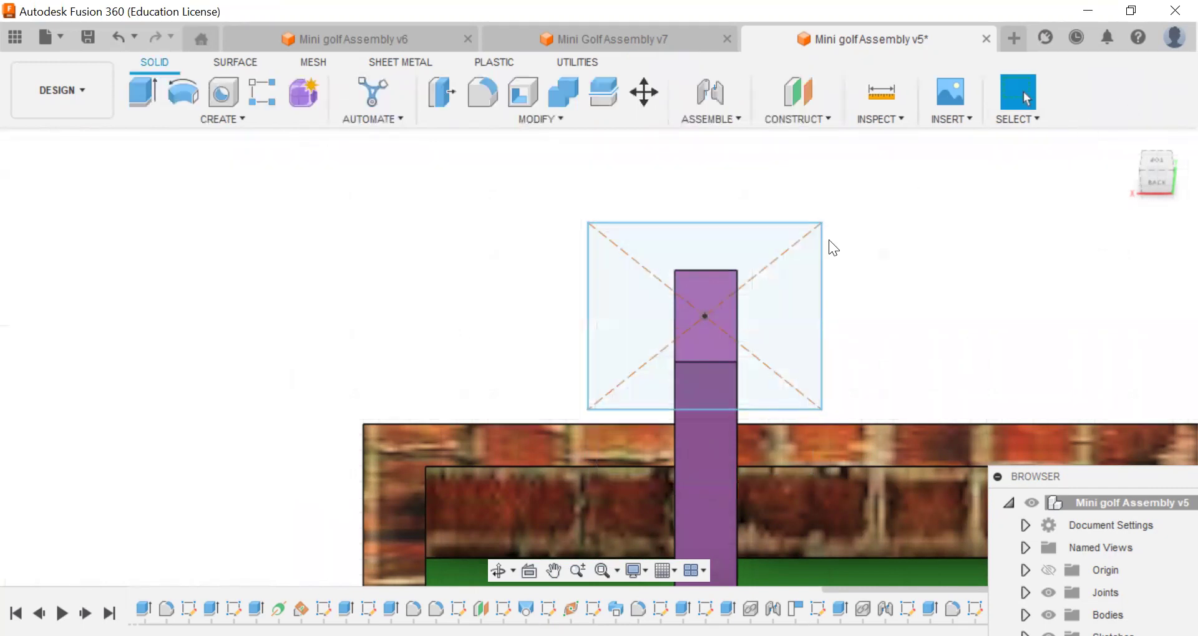
Extrude both rectangle profiles 0.75 in and join them to the post as a slanted board
{"action": "left_click", "coordinate": [153, 92]}
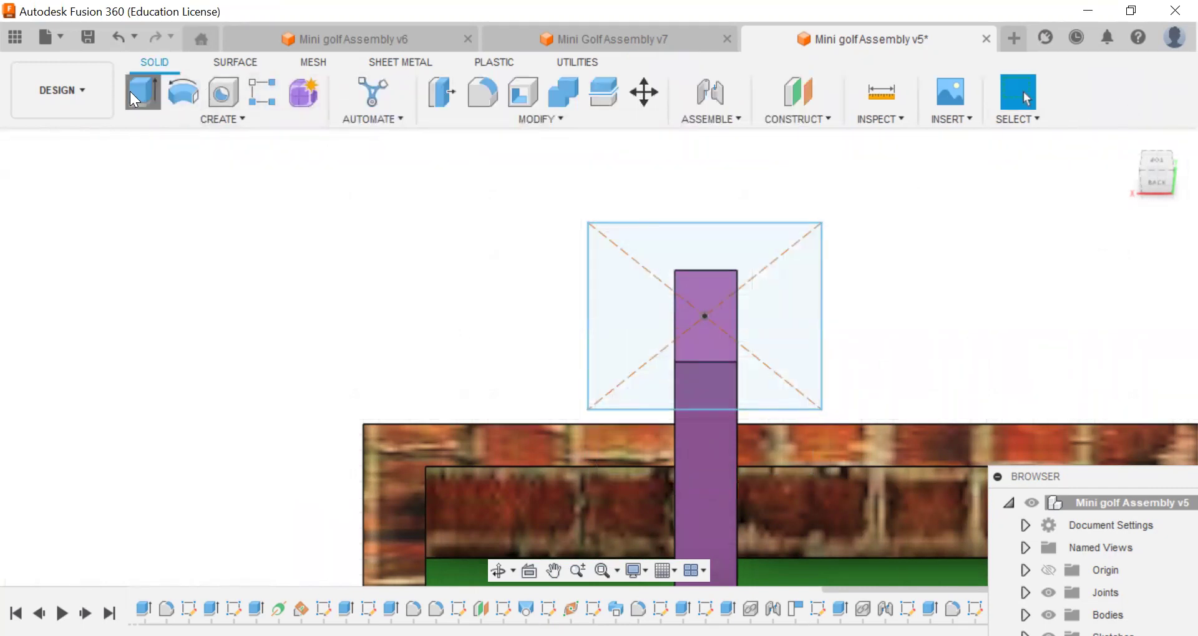
{"action": "left_click", "coordinate": [594, 277]}
{"action": "left_click", "coordinate": [693, 322]}
{"action": "left_click", "coordinate": [887, 362]}
{"action": "key", "text": "BackSpace"}
{"action": "type", "text": ".75"}
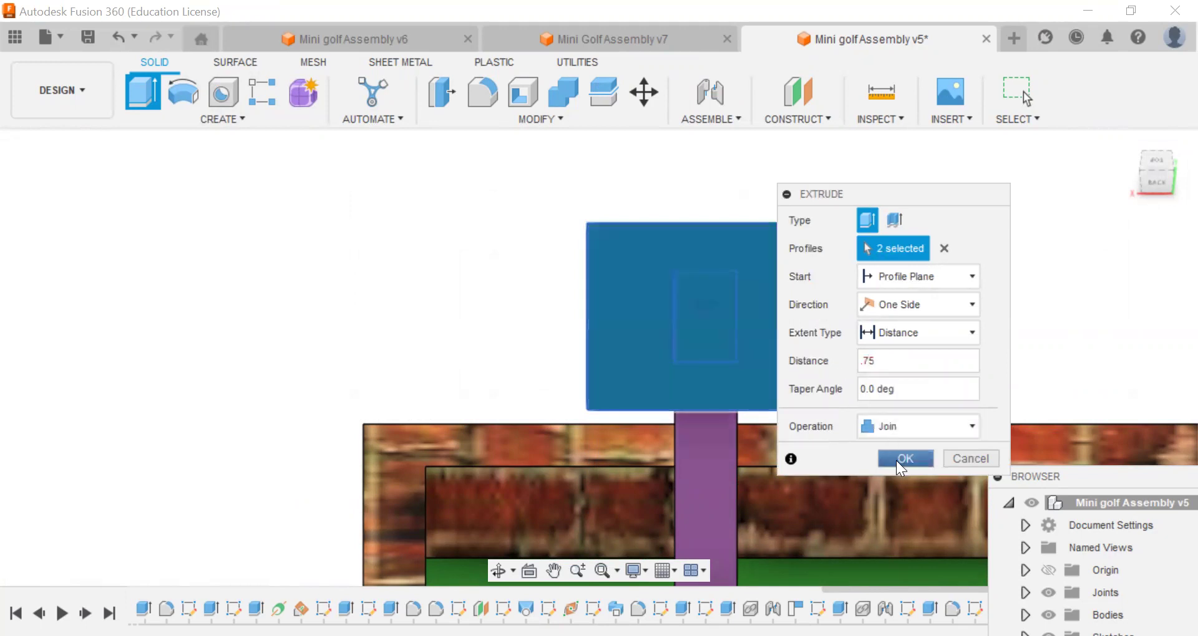
{"action": "left_click", "coordinate": [893, 461]}
{"action": "middle_click_drag", "start_coordinate": [598, 357], "coordinate": [661, 408], "text": "shift"}
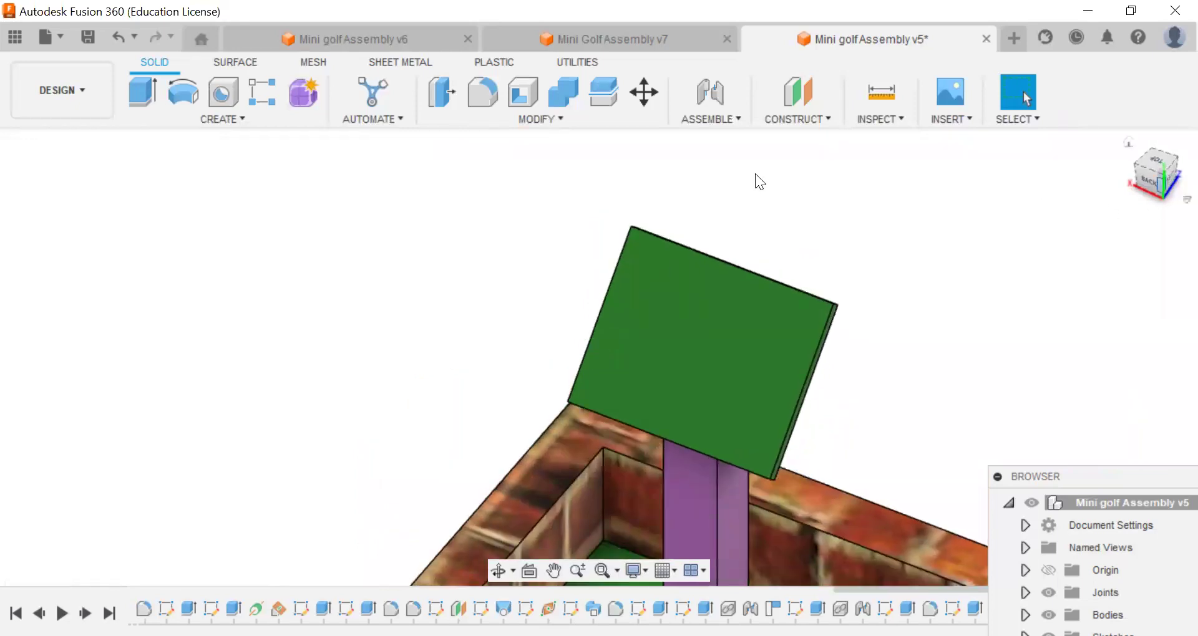
Start a sketch on the green board's large front face and centre the board in view
{"action": "left_click", "coordinate": [237, 119]}
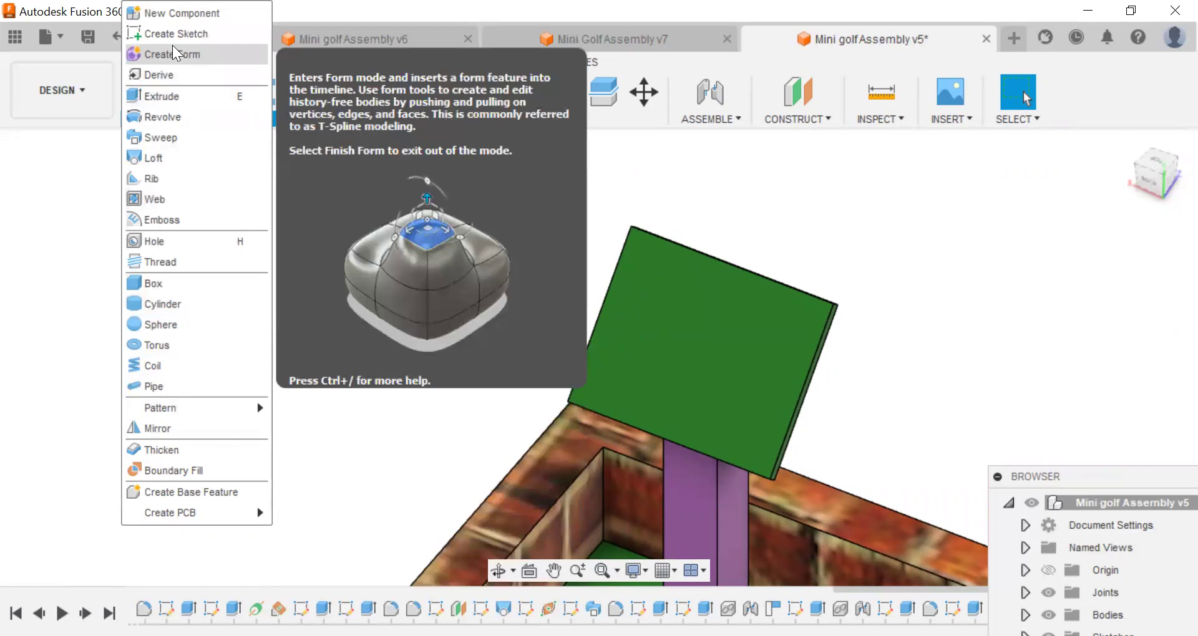
{"action": "left_click", "coordinate": [173, 47]}
{"action": "left_click", "coordinate": [665, 354]}
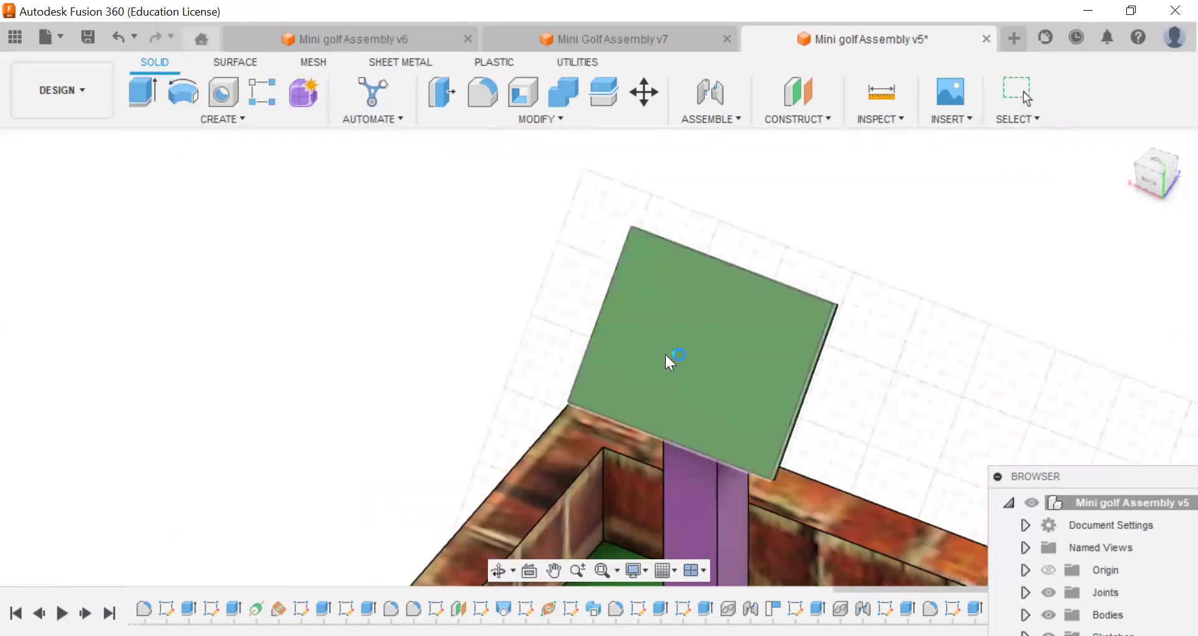
{"action": "left_click", "coordinate": [554, 571]}
{"action": "mouse_move", "coordinate": [554, 437]}
{"action": "left_mouse_down"}
{"action": "mouse_move", "coordinate": [997, 473]}
{"action": "mouse_move", "coordinate": [1172, 436]}
{"action": "mouse_move", "coordinate": [1182, 377]}
{"action": "left_mouse_up"}
{"action": "mouse_move", "coordinate": [506, 382]}
{"action": "left_mouse_down"}
{"action": "mouse_move", "coordinate": [1185, 356]}
{"action": "mouse_move", "coordinate": [1185, 421]}
{"action": "left_mouse_up"}
{"action": "mouse_move", "coordinate": [329, 422]}
{"action": "left_mouse_down"}
{"action": "mouse_move", "coordinate": [955, 404]}
{"action": "mouse_move", "coordinate": [1185, 424]}
{"action": "left_mouse_up"}
{"action": "left_click_drag", "start_coordinate": [775, 309], "coordinate": [780, 508]}
{"action": "key", "text": "Escape"}
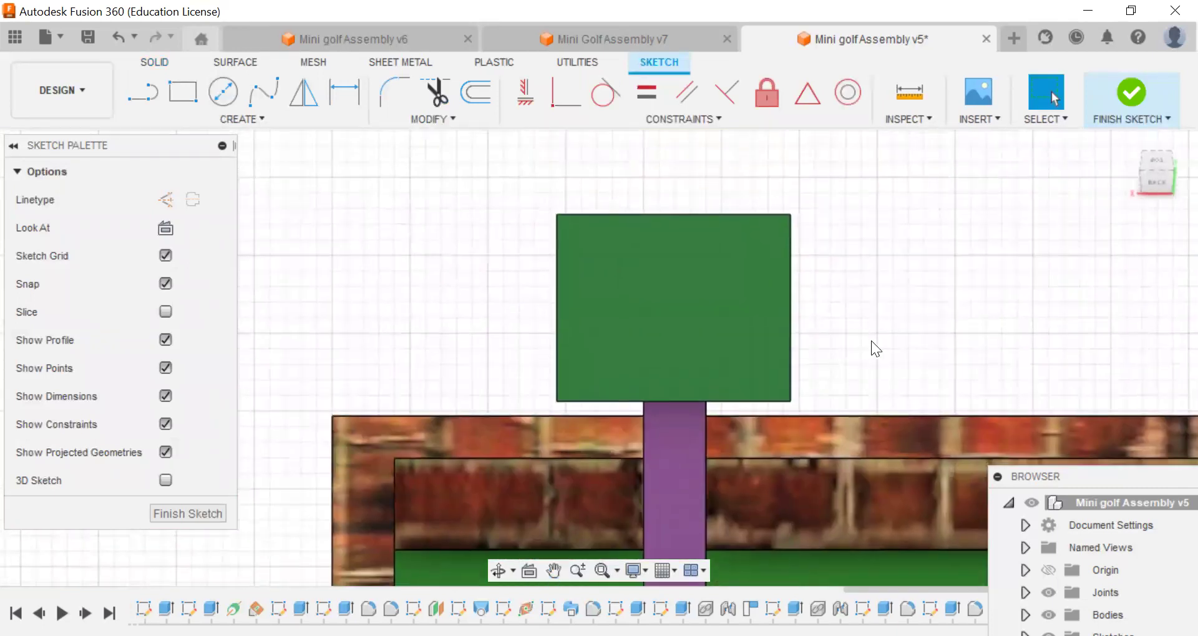
Project the board's lower edge into the sketch with the projection link on
{"action": "left_click", "coordinate": [230, 121]}
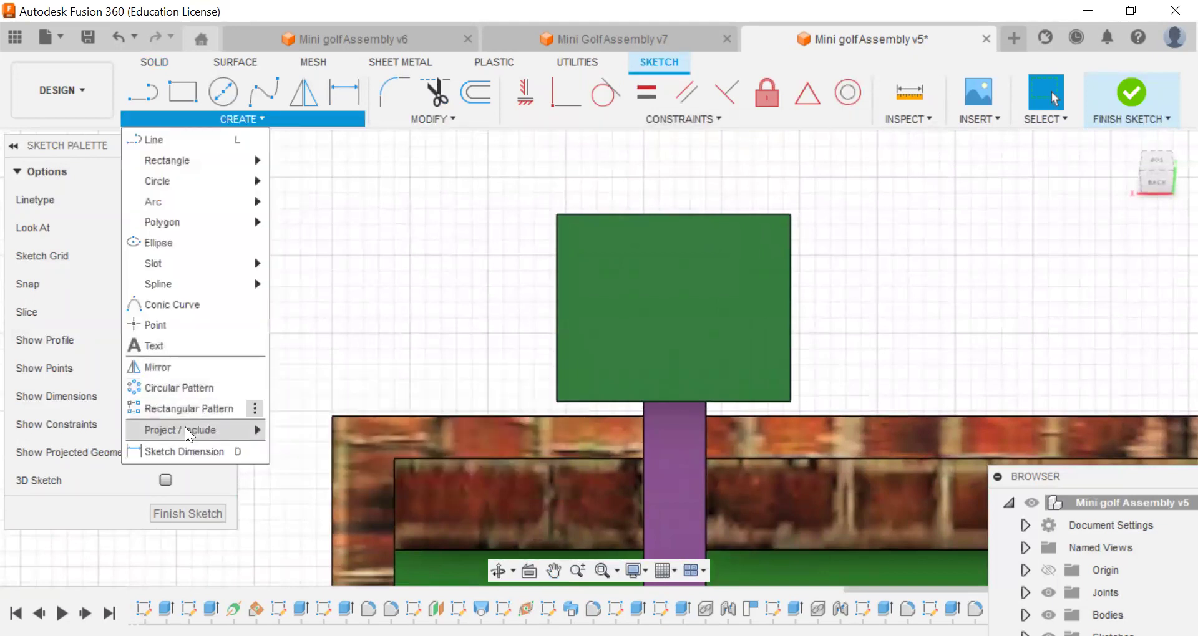
{"action": "mouse_move", "coordinate": [185, 429]}
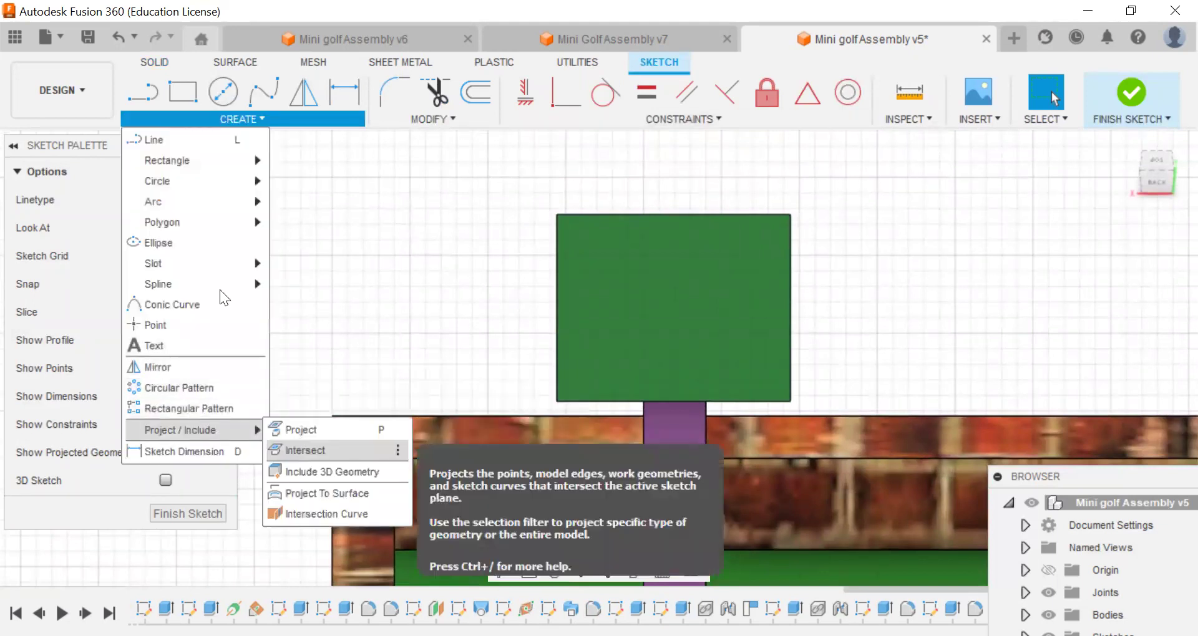
{"action": "key", "text": "p"}
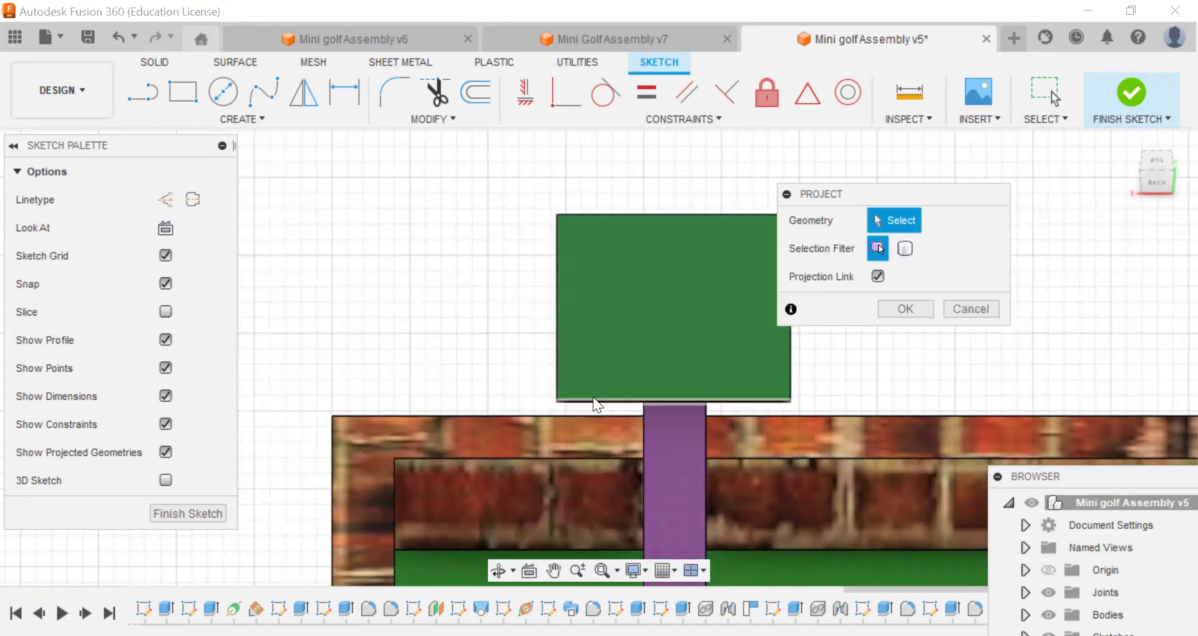
{"action": "left_click", "coordinate": [597, 302]}
{"action": "left_click", "coordinate": [909, 308]}
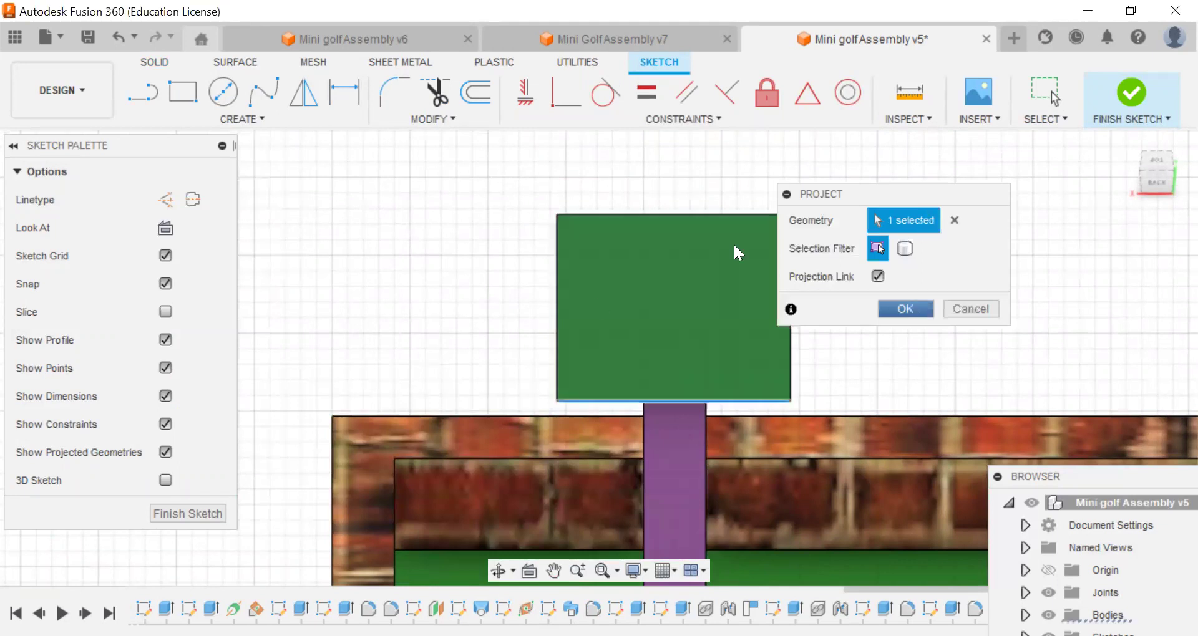
{"action": "left_click", "coordinate": [474, 93]}
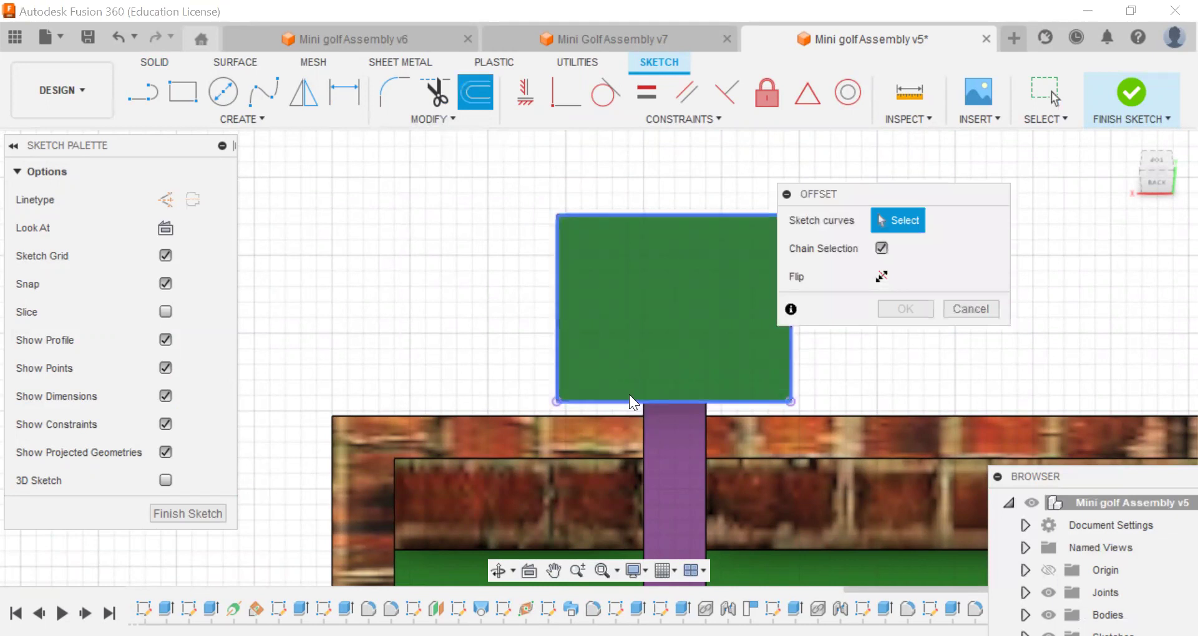
{"action": "left_click", "coordinate": [632, 401]}
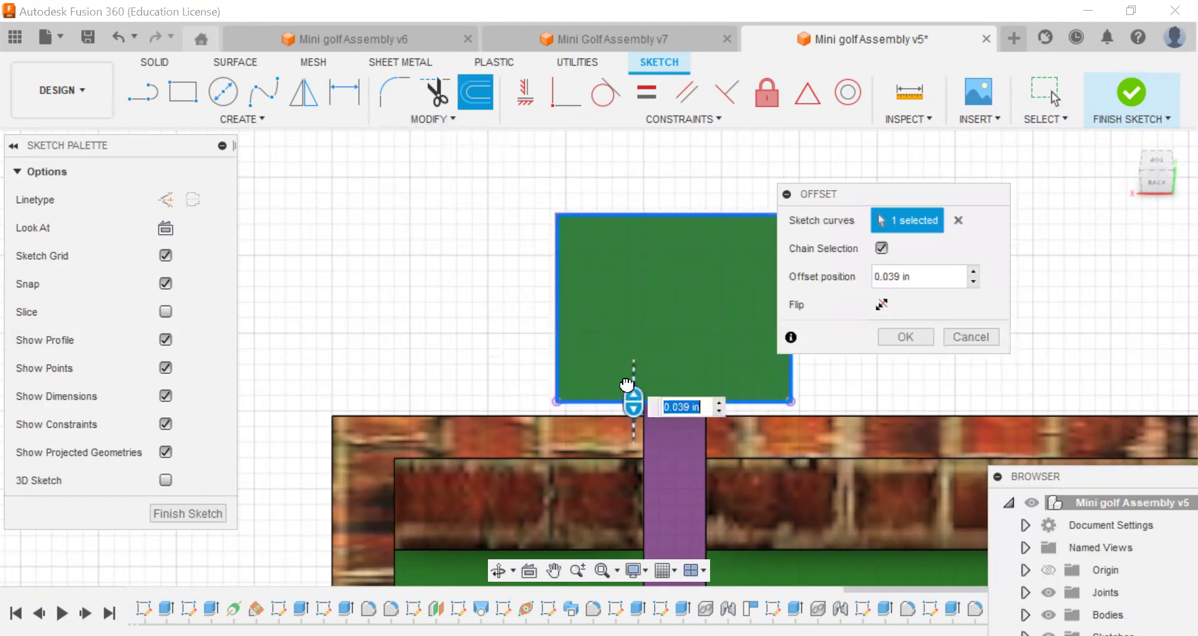
{"action": "key", "text": "Return"}
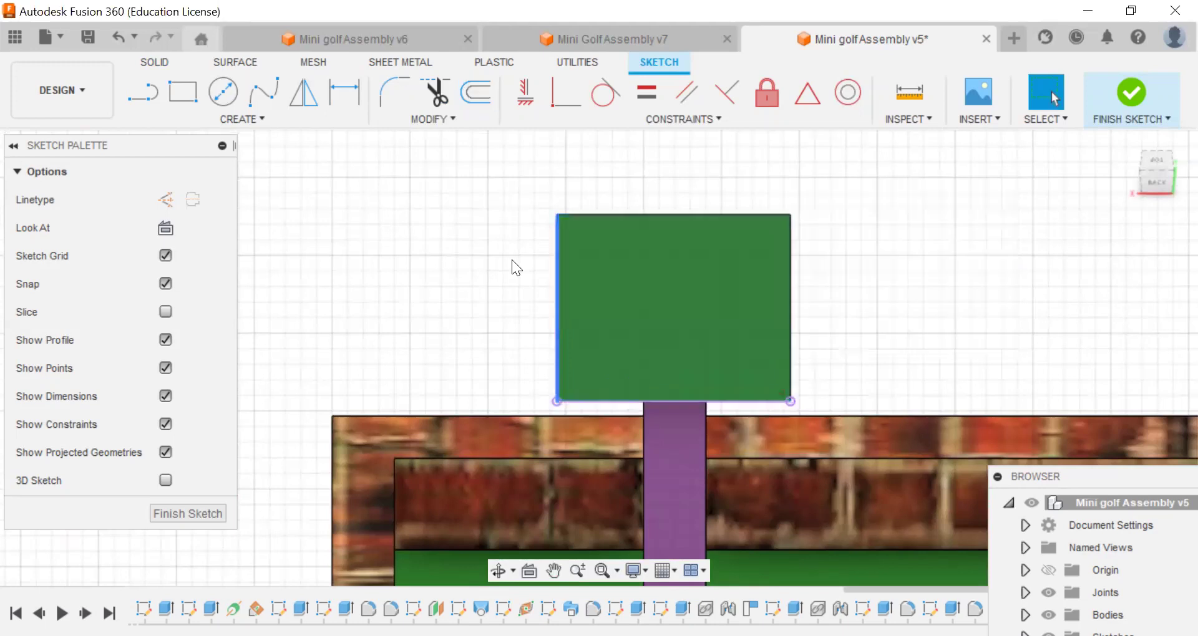
Offset the projected lower edge by -0.5 in onto the board's face
{"action": "left_click", "coordinate": [483, 110]}
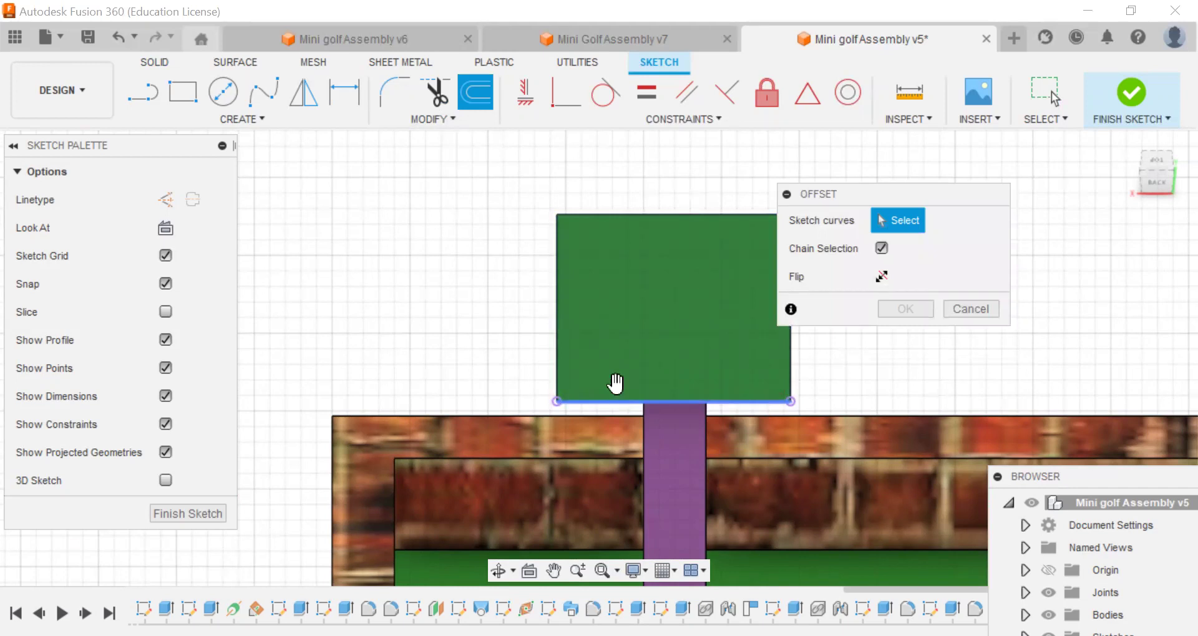
{"action": "left_click", "coordinate": [618, 385]}
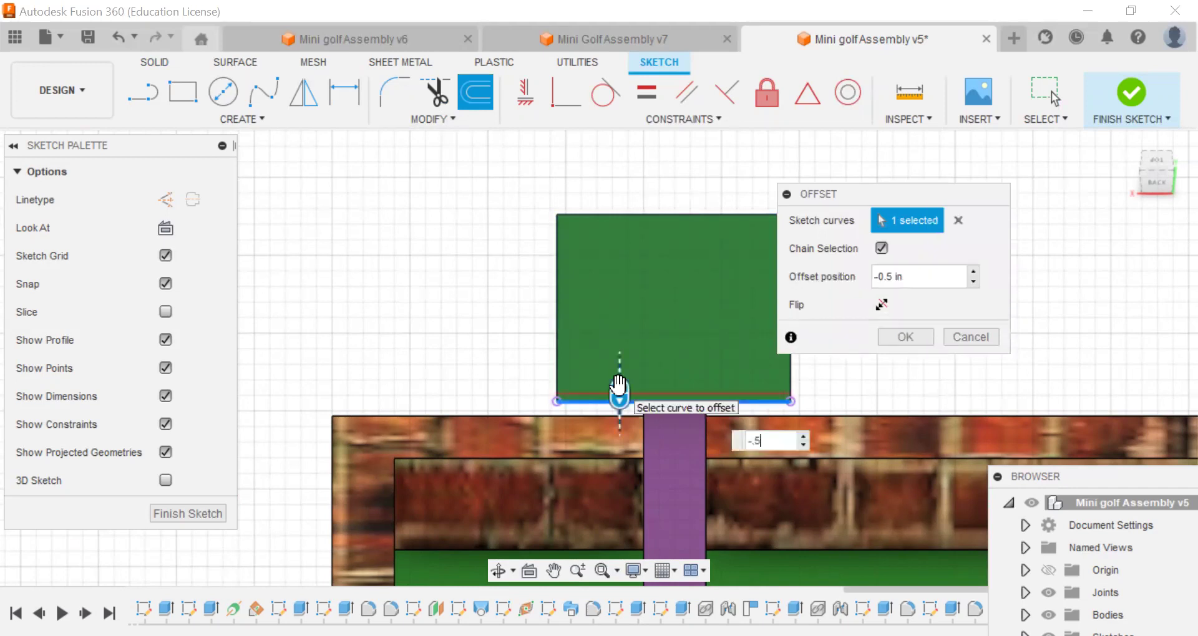
{"action": "key", "text": "Return"}
Close the strip with short lines from the offset line's ends to the board's lower corners and finish the sketch
{"action": "scroll", "coordinate": [737, 342], "scroll_direction": "up", "scroll_amount": 6}
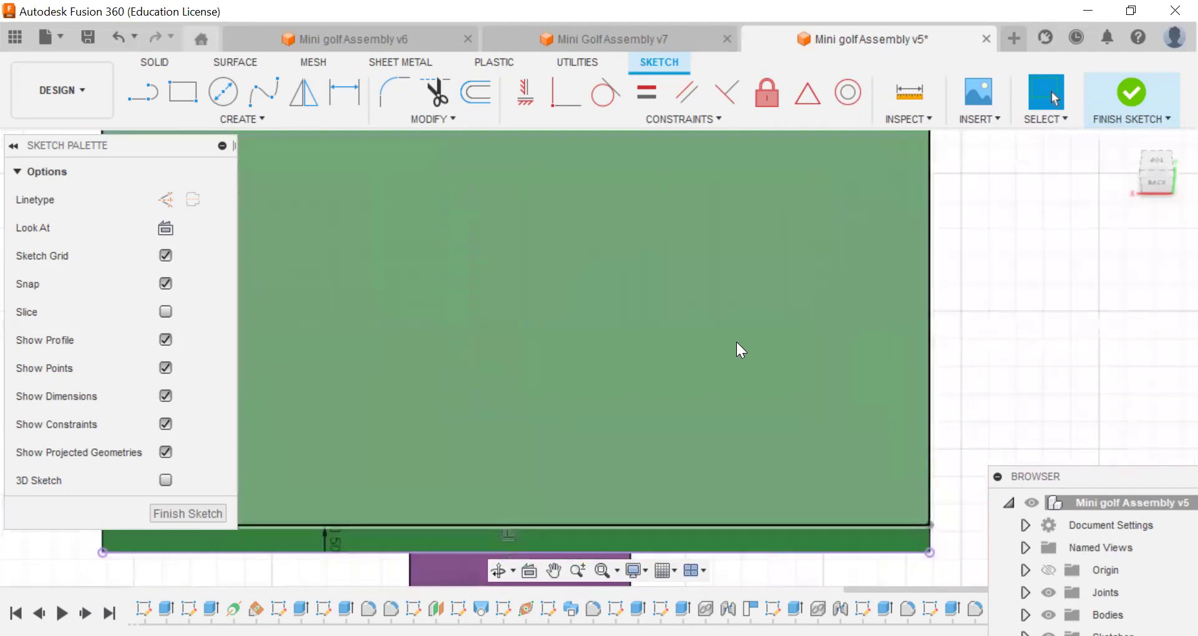
{"action": "left_click", "coordinate": [554, 571]}
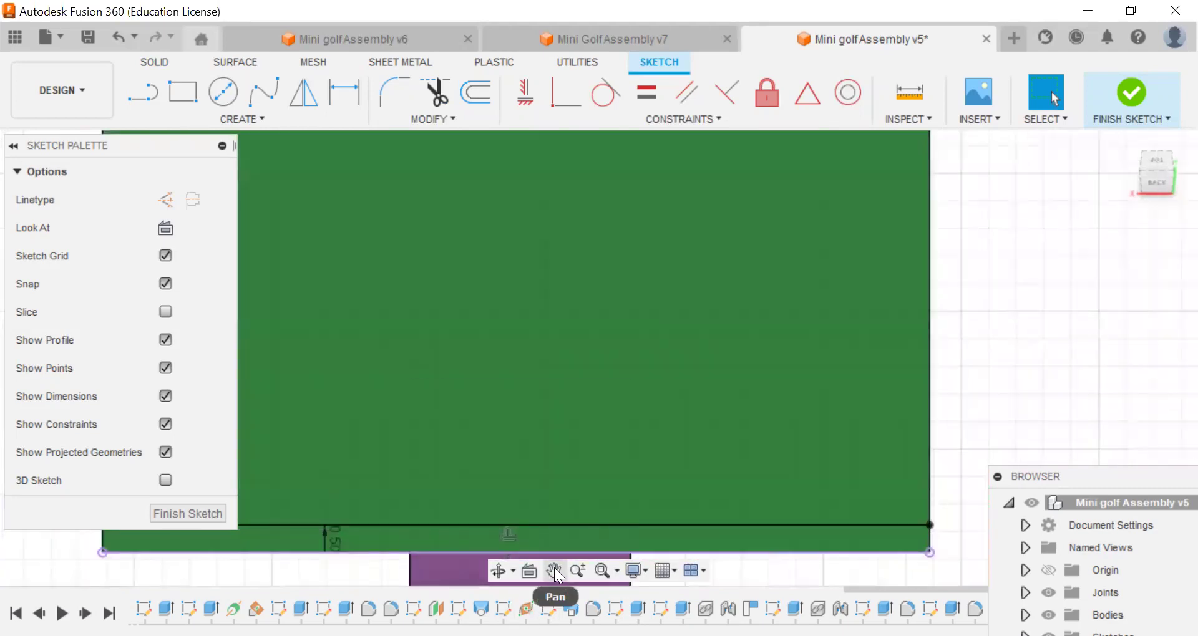
{"action": "left_click_drag", "start_coordinate": [548, 441], "coordinate": [742, 322]}
{"action": "key", "text": "Escape"}
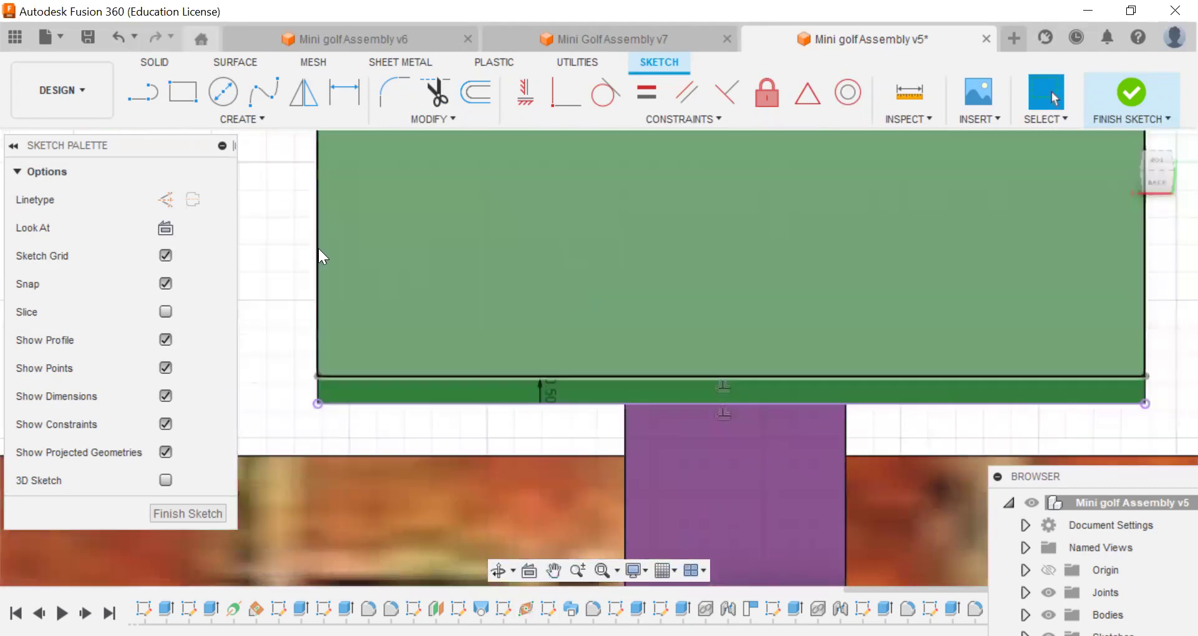
{"action": "left_click_drag", "start_coordinate": [157, 148], "coordinate": [22, 348]}
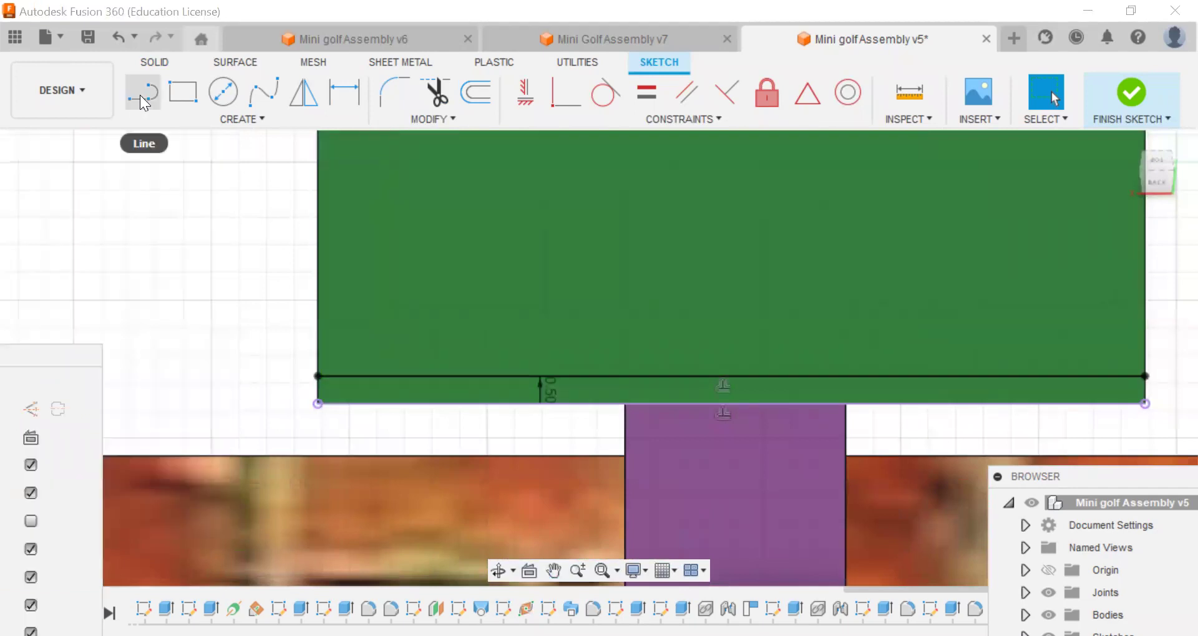
{"action": "left_click", "coordinate": [141, 94]}
{"action": "left_click", "coordinate": [318, 376]}
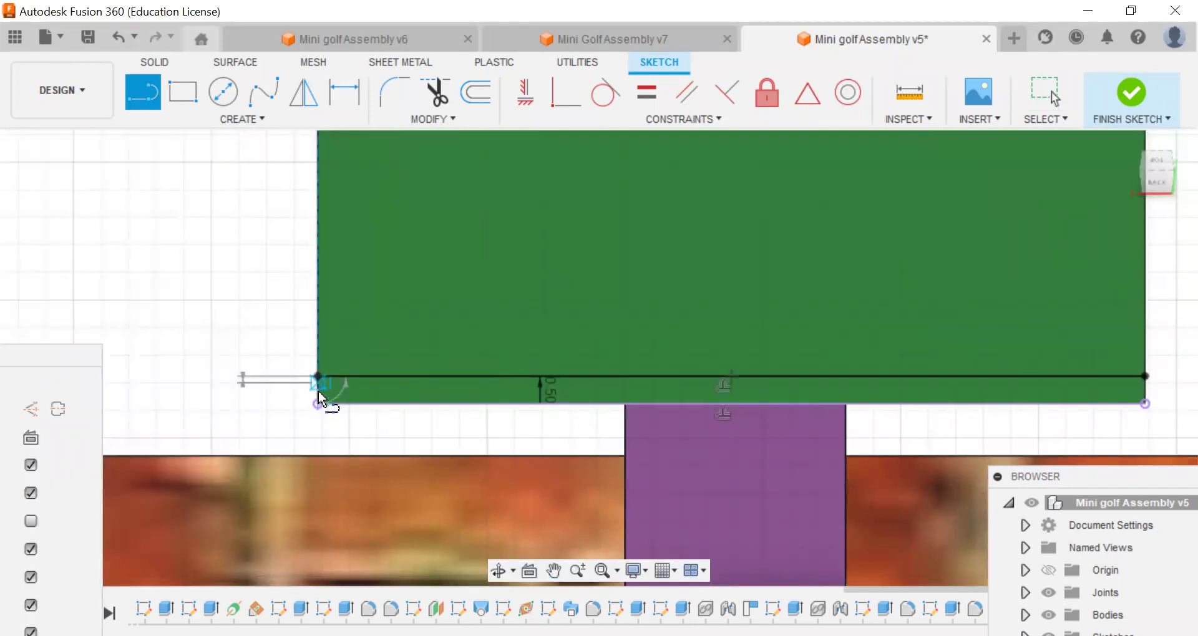
{"action": "left_click", "coordinate": [1145, 377]}
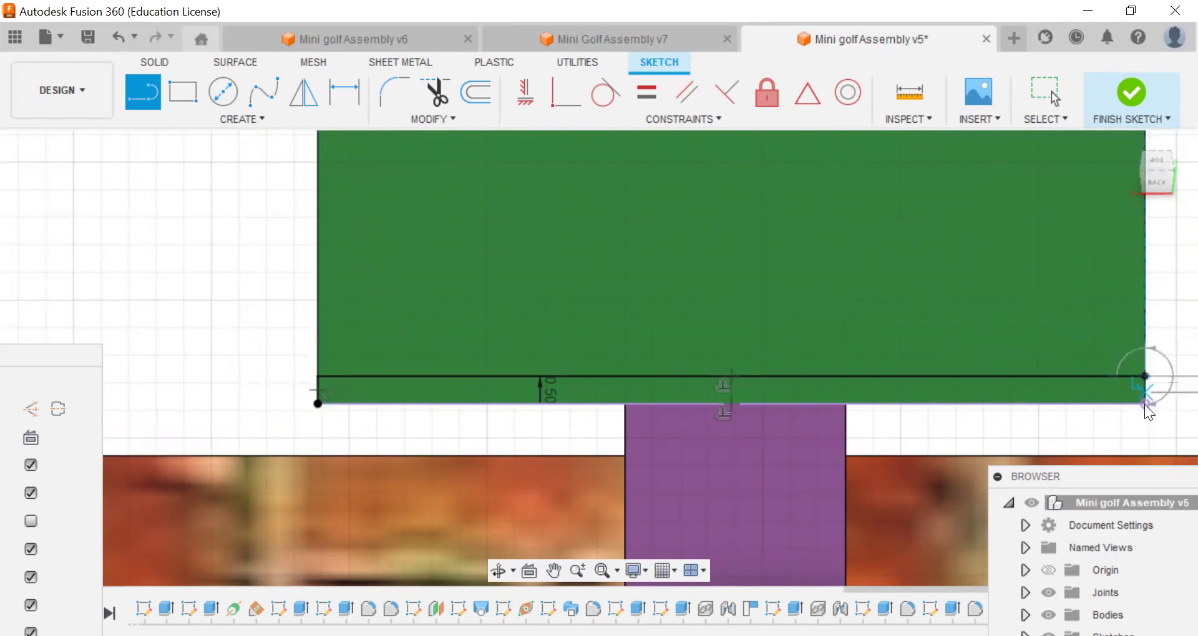
{"action": "right_click", "coordinate": [1145, 404]}
{"action": "left_click", "coordinate": [1154, 406]}
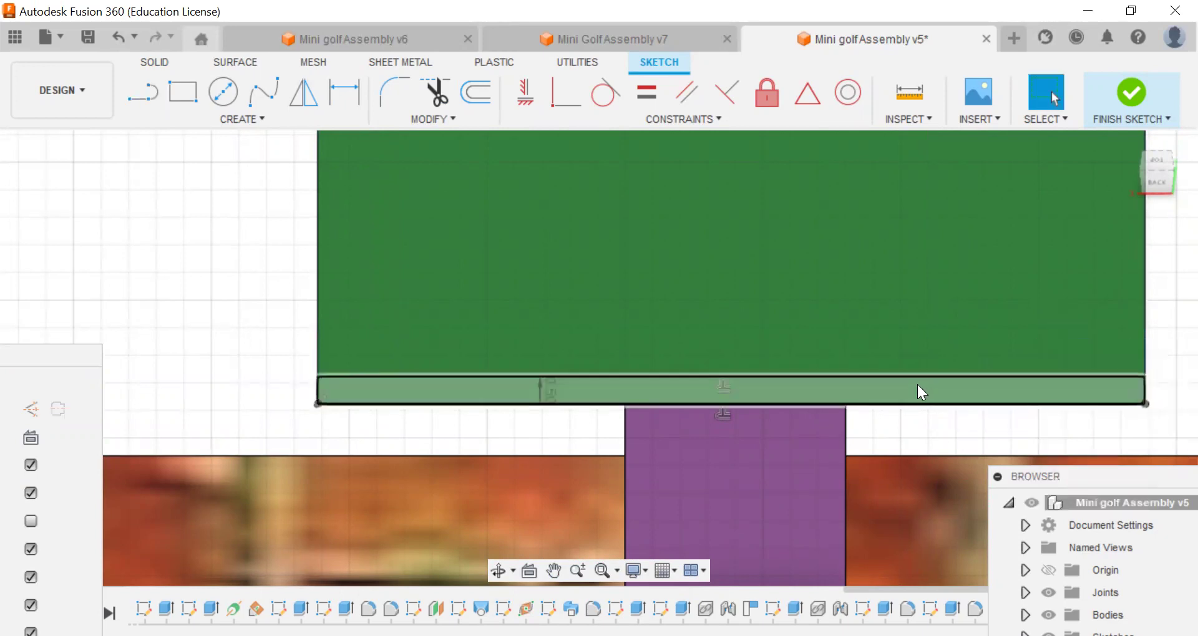
{"action": "scroll", "coordinate": [825, 293], "scroll_direction": "down", "scroll_amount": 2}
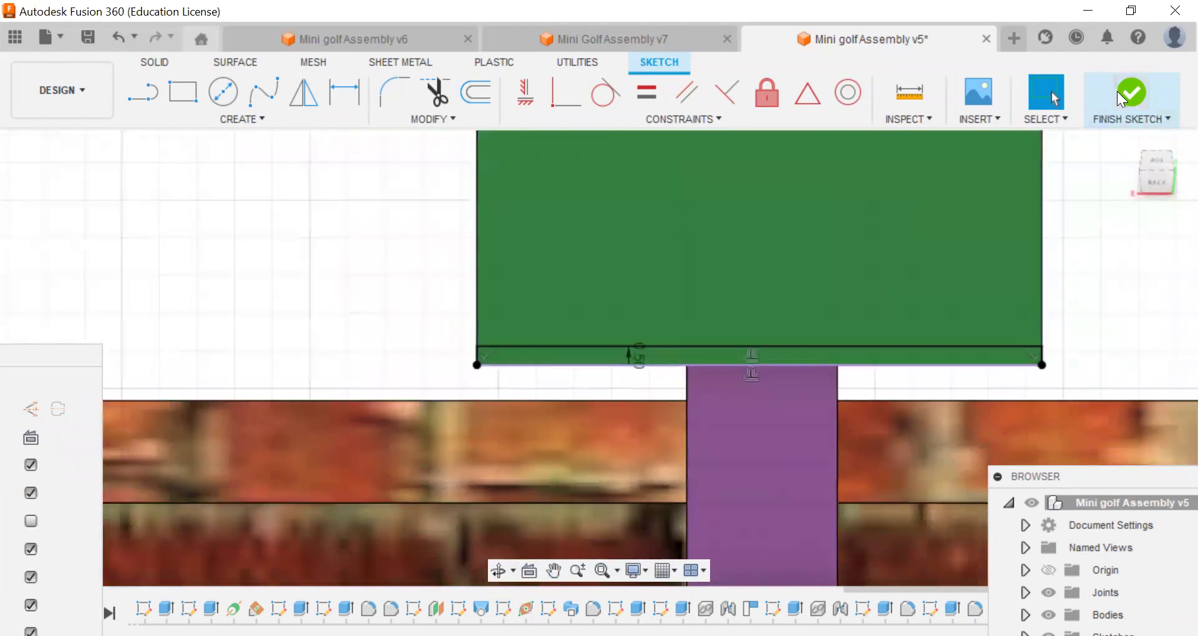
{"action": "left_click", "coordinate": [1118, 91]}
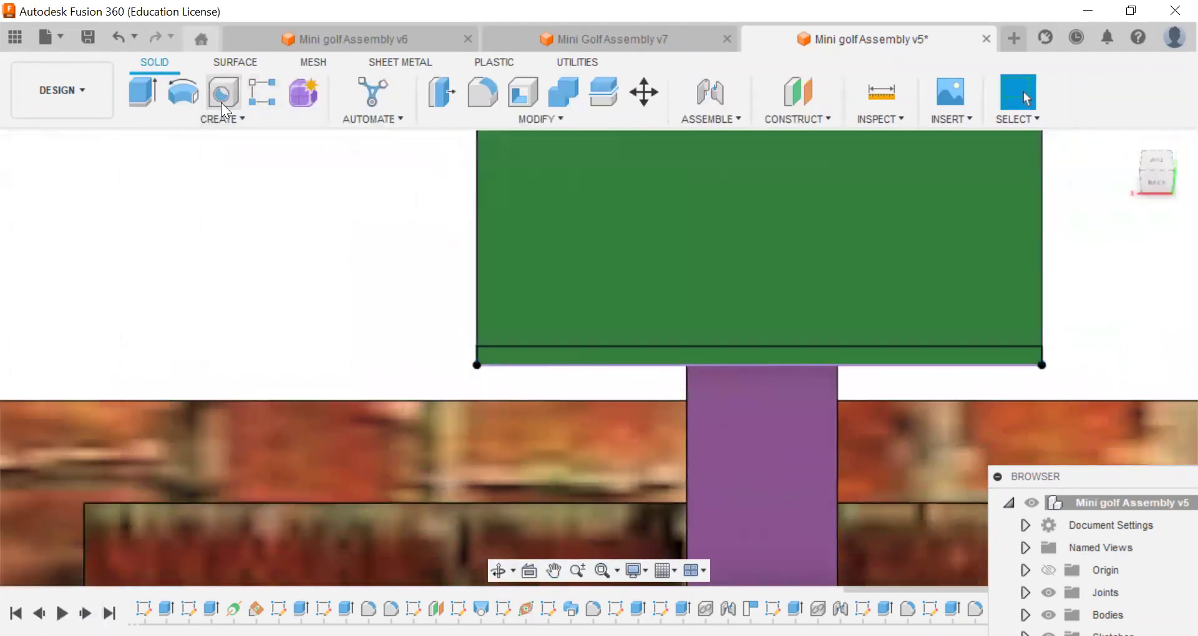
Extrude the strip profile along the board's lower edge 0.325 in and join it to the board as a lip
{"action": "left_click", "coordinate": [141, 97]}
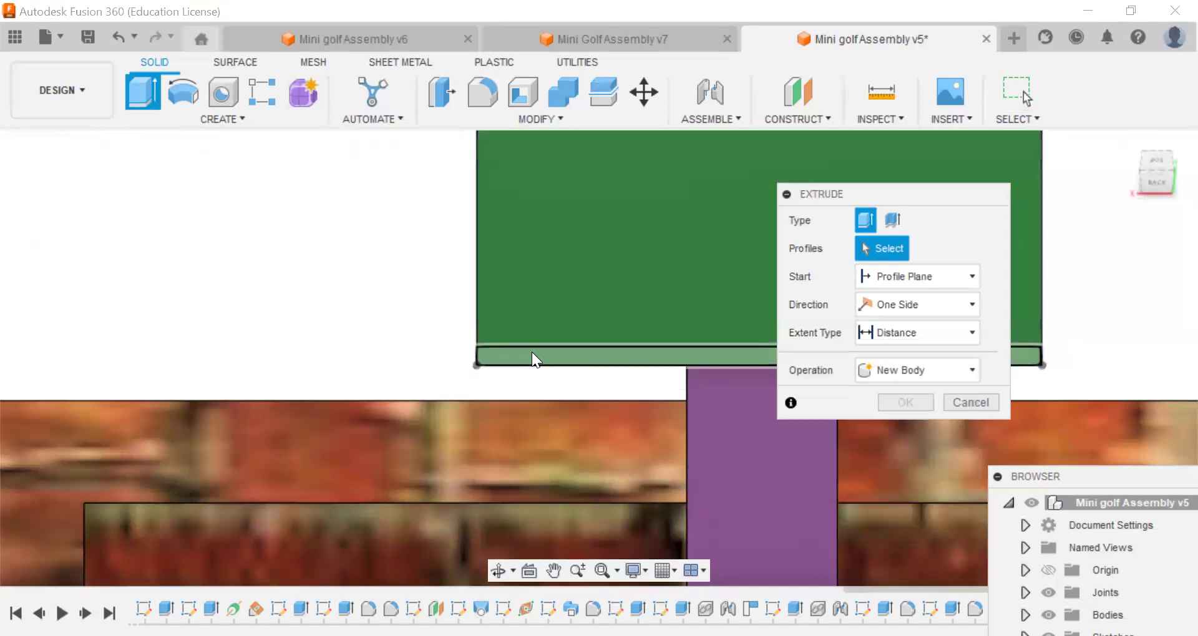
{"action": "left_click", "coordinate": [546, 356]}
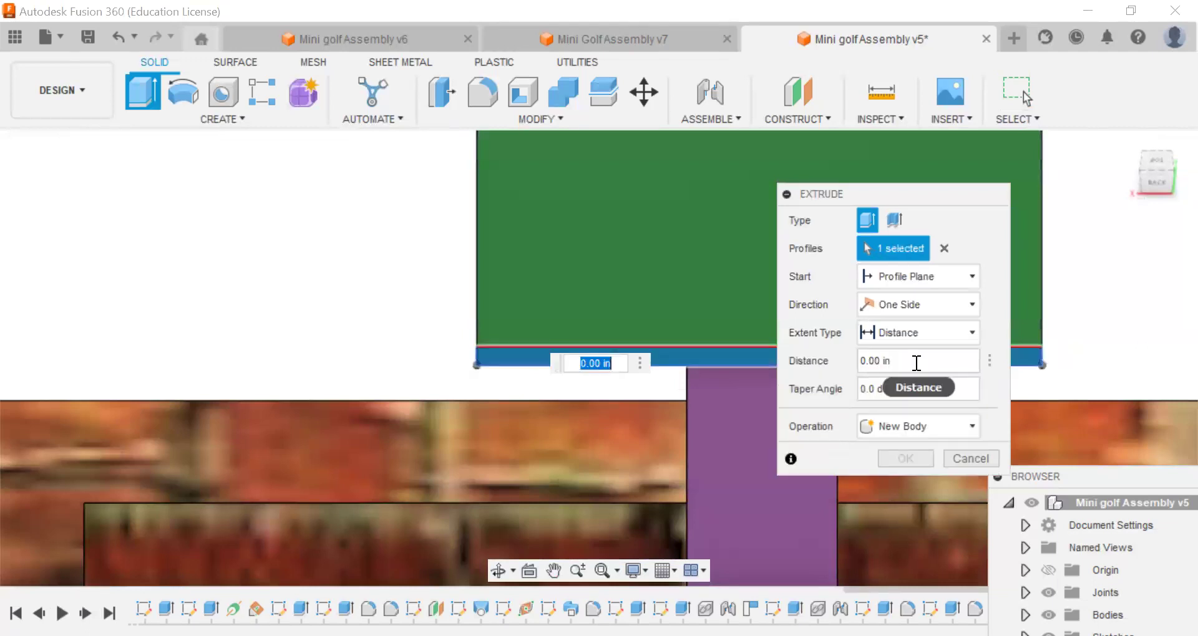
{"action": "type", "text": "."}
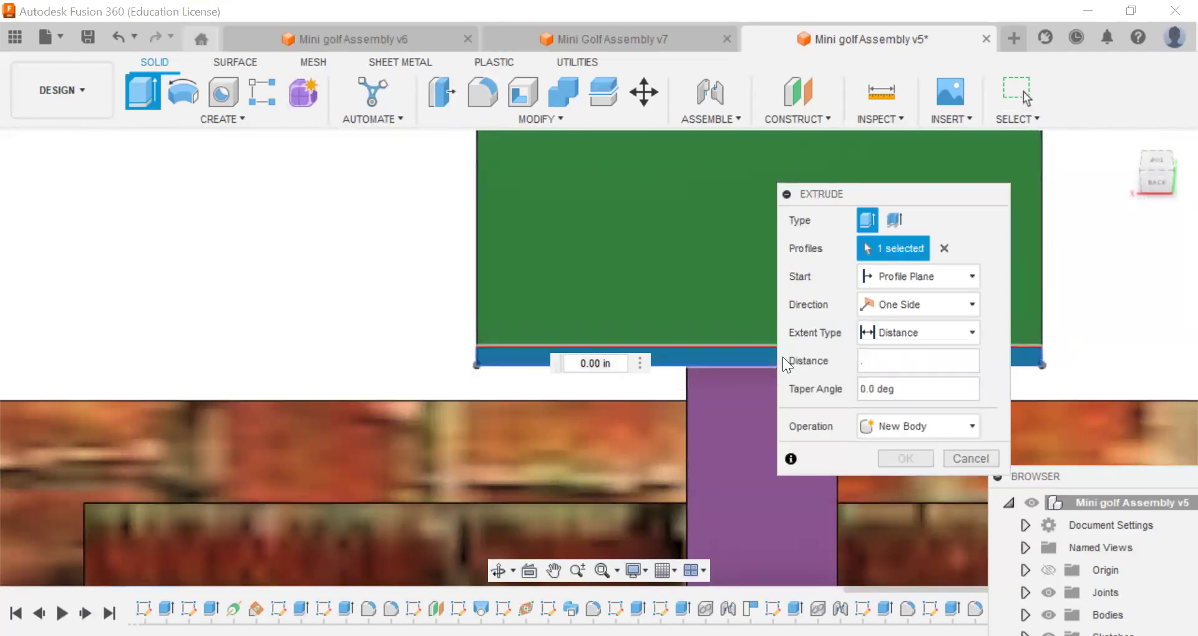
{"action": "type", "text": "325"}
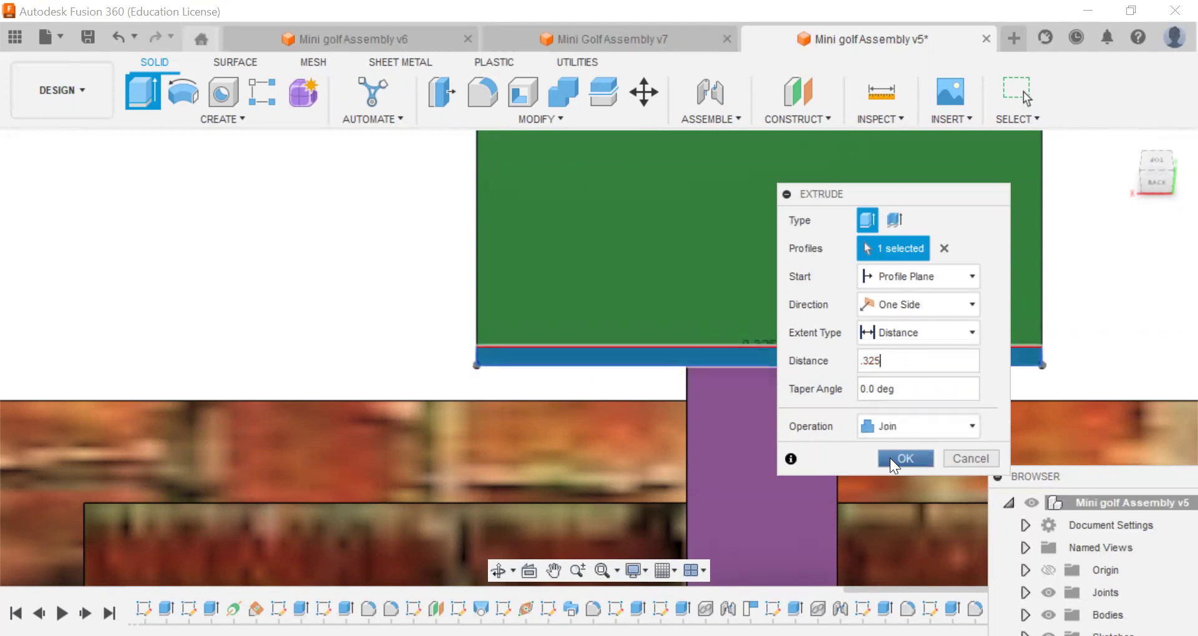
{"action": "key", "text": "Return"}
Apply the light purple appearance to the board's underside, side edge and upper edge, using the Faces option
{"action": "left_click_drag", "start_coordinate": [1153, 183], "coordinate": [1022, 293]}
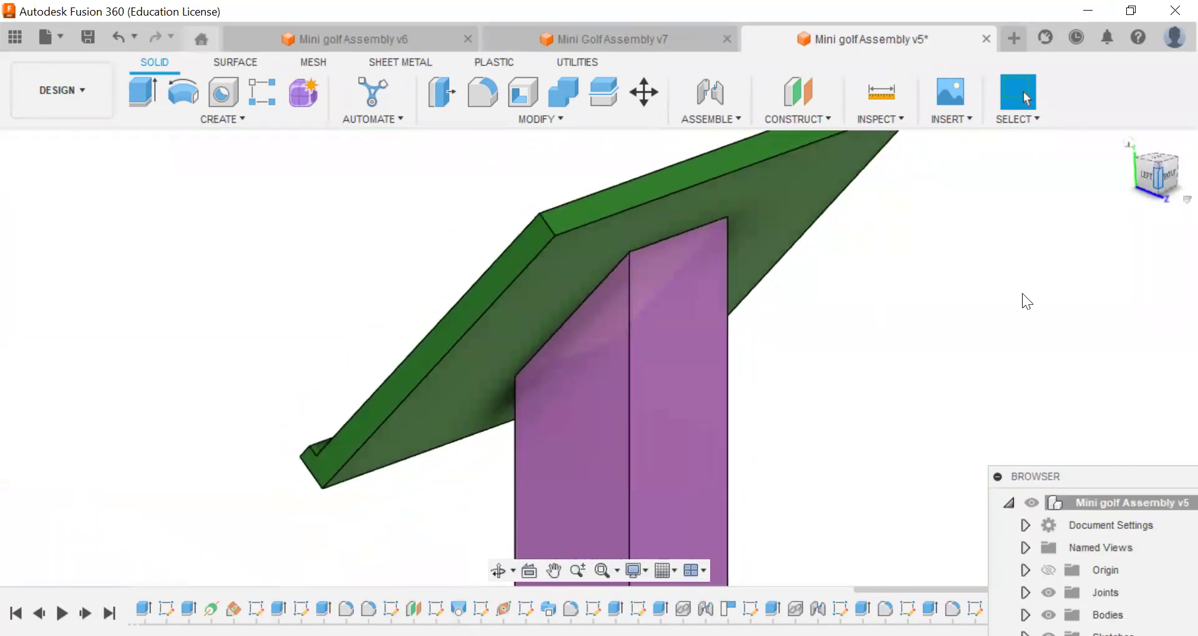
{"action": "scroll", "coordinate": [955, 357], "scroll_direction": "down", "scroll_amount": 2}
{"action": "scroll", "coordinate": [954, 275], "scroll_direction": "down", "scroll_amount": 3}
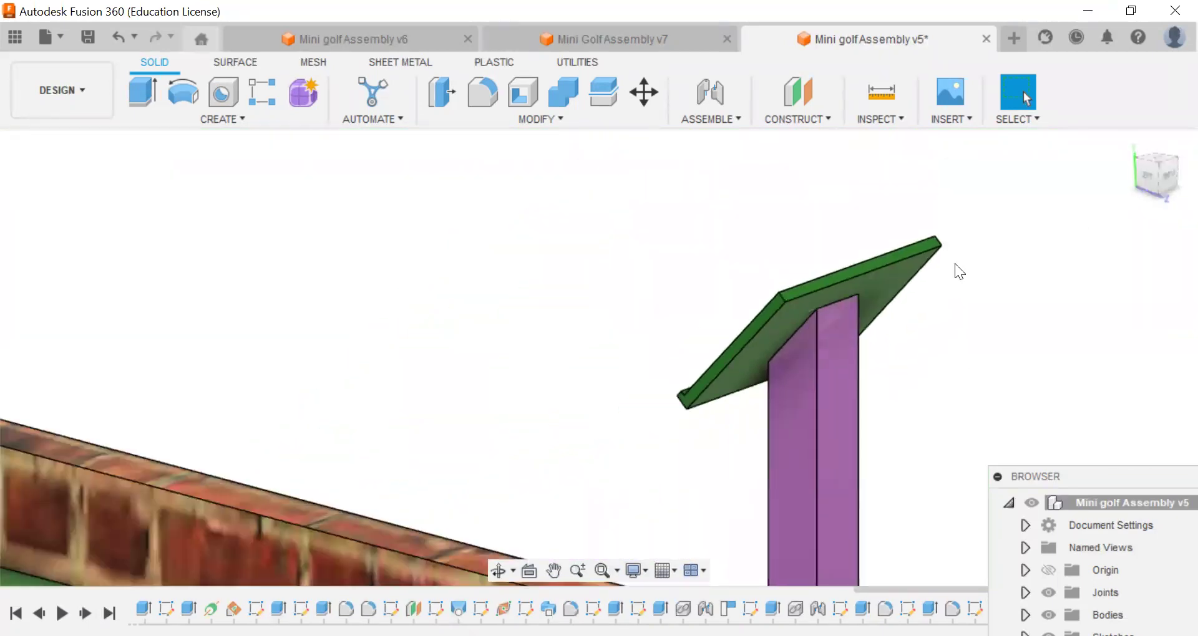
{"action": "left_click", "coordinate": [517, 113]}
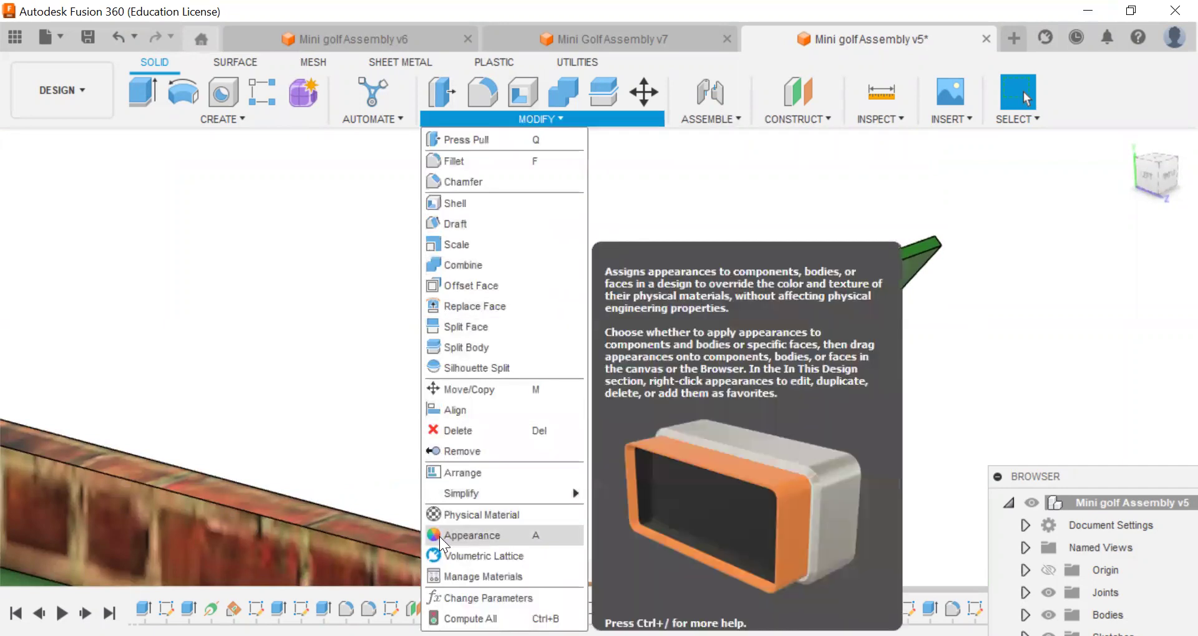
{"action": "key", "text": "a"}
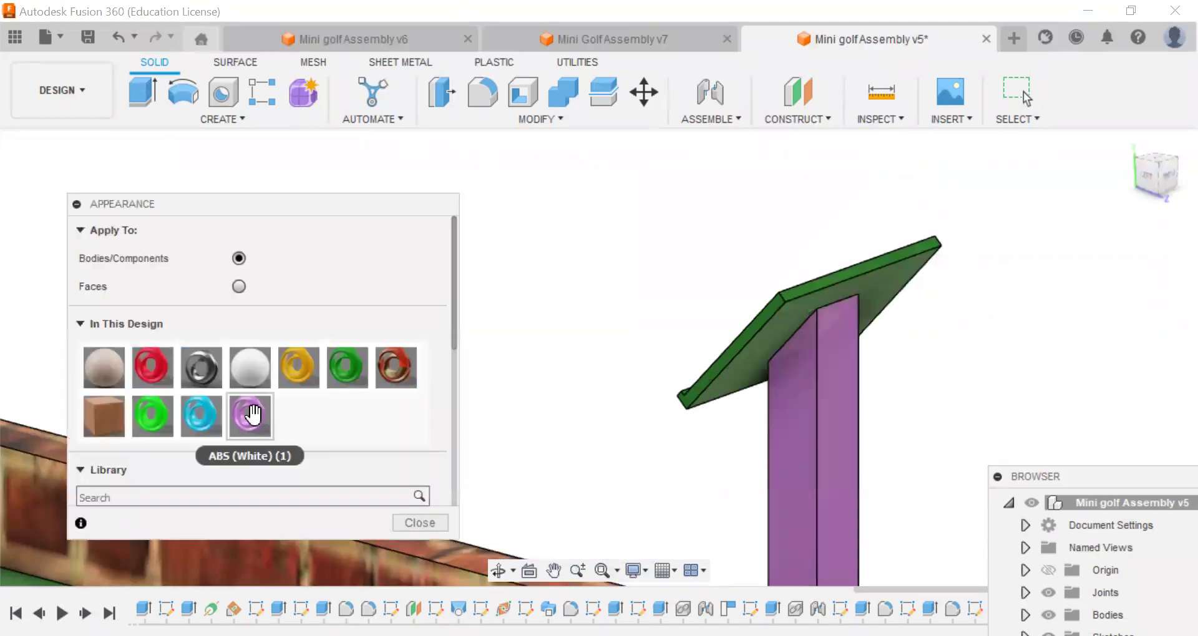
{"action": "left_click_drag", "start_coordinate": [249, 411], "coordinate": [387, 415]}
{"action": "left_click", "coordinate": [239, 286]}
{"action": "left_click_drag", "start_coordinate": [248, 417], "coordinate": [756, 366]}
{"action": "left_click_drag", "start_coordinate": [249, 411], "coordinate": [630, 401]}
{"action": "scroll", "coordinate": [772, 372], "scroll_direction": "up", "scroll_amount": 3}
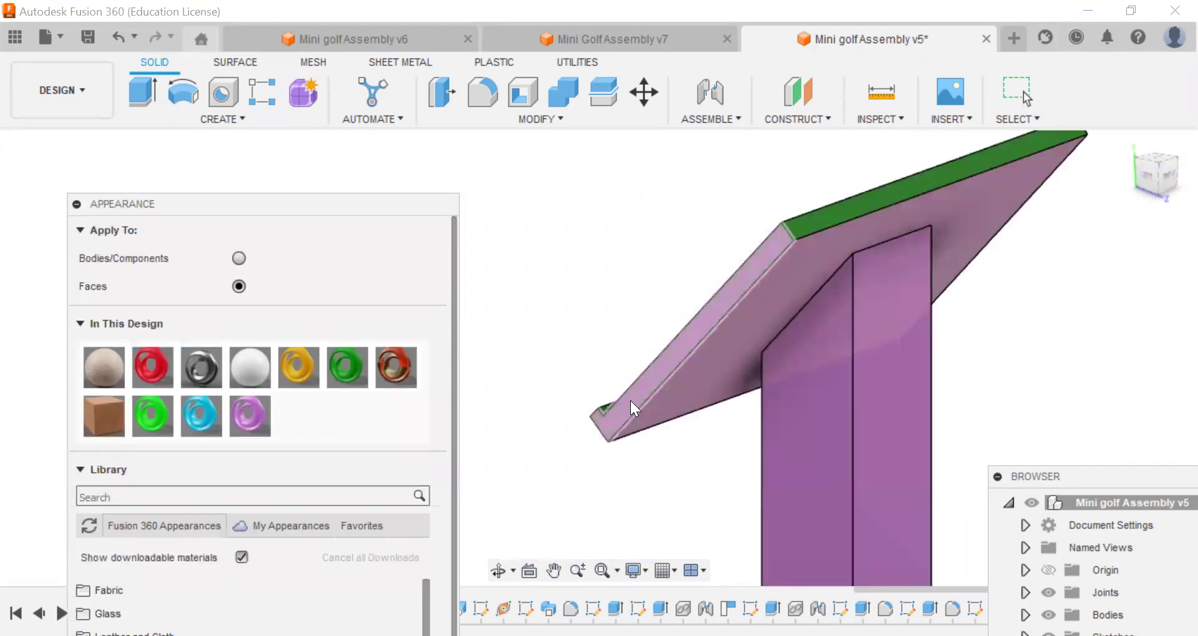
{"action": "left_click_drag", "start_coordinate": [253, 414], "coordinate": [836, 216]}
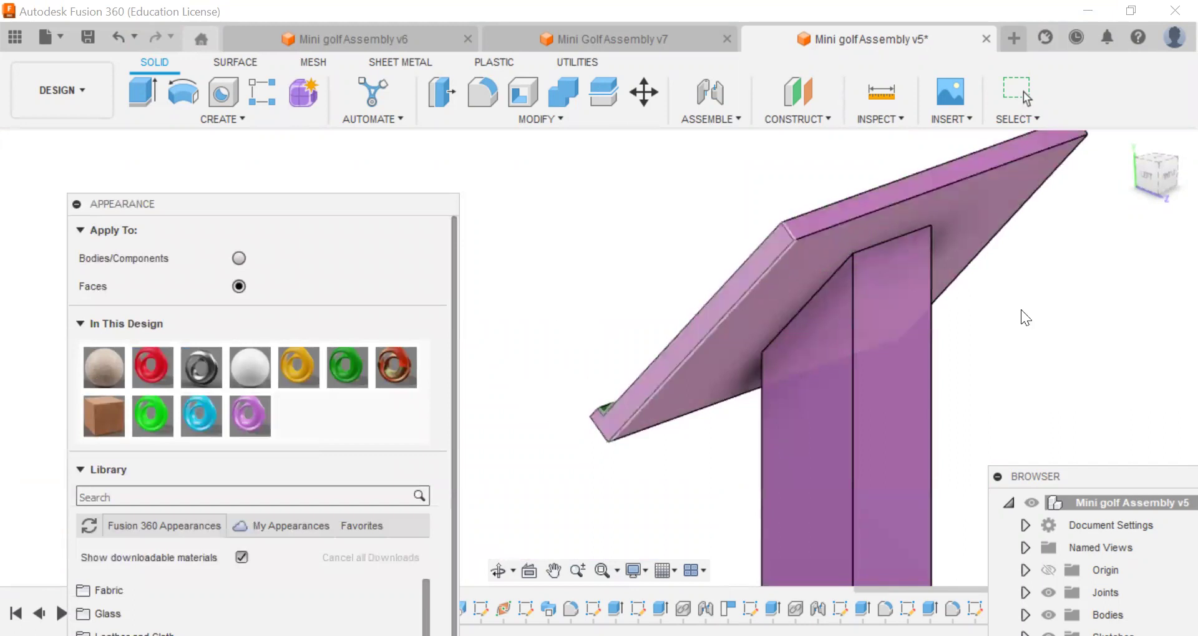
Apply the light purple appearance to the board's sloped upper face, the lip's visible face and the board's remaining green side edge
{"action": "left_click", "coordinate": [1146, 184]}
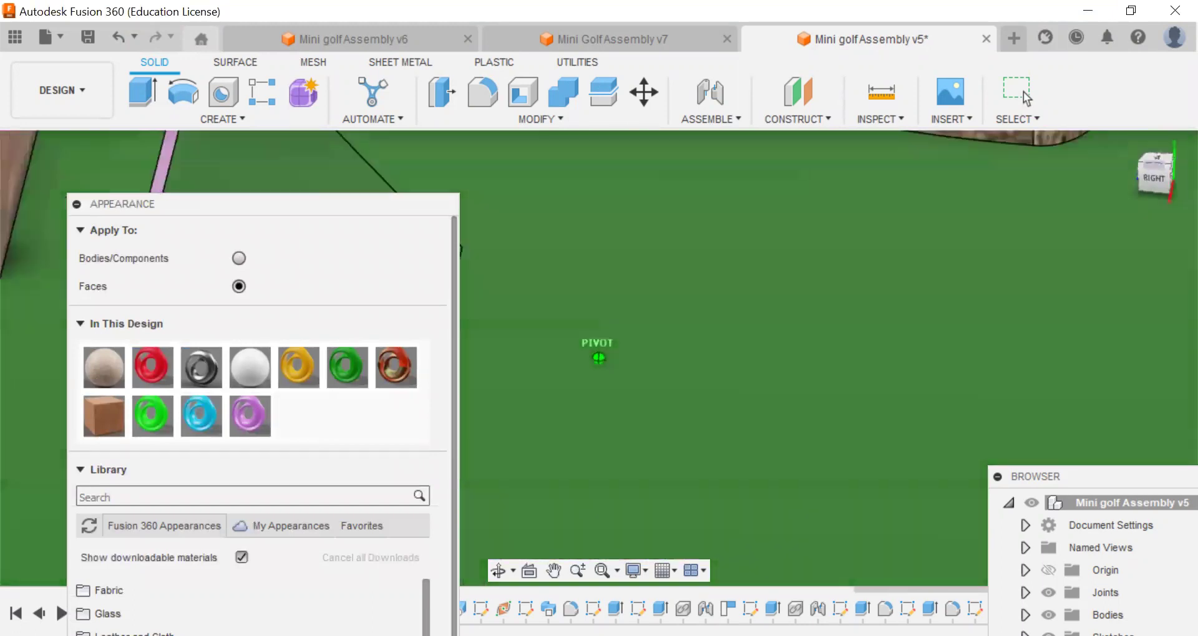
{"action": "middle_click_drag", "start_coordinate": [598, 358], "coordinate": [445, 202], "text": "shift"}
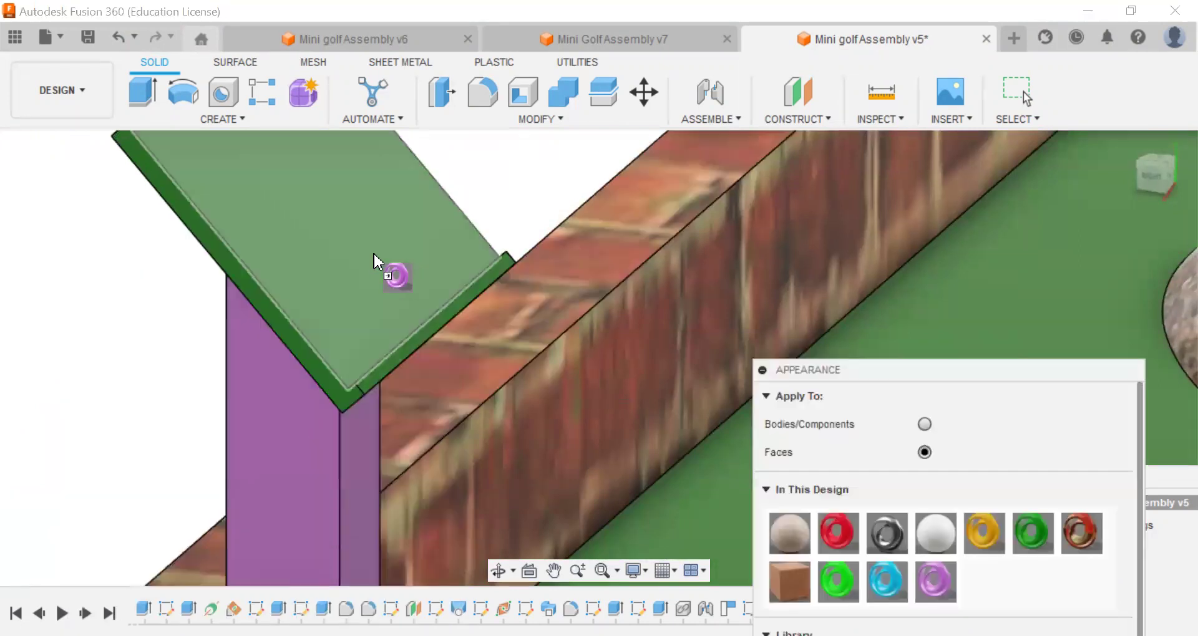
{"action": "left_click_drag", "start_coordinate": [374, 253], "coordinate": [375, 253]}
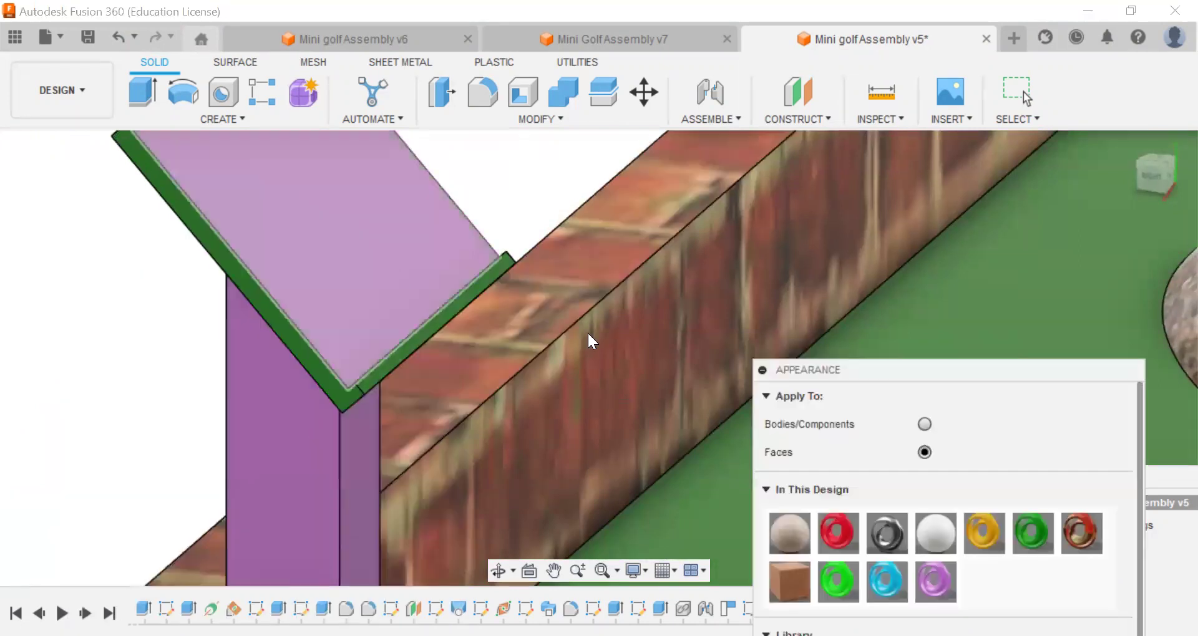
{"action": "left_click_drag", "start_coordinate": [935, 582], "coordinate": [430, 331]}
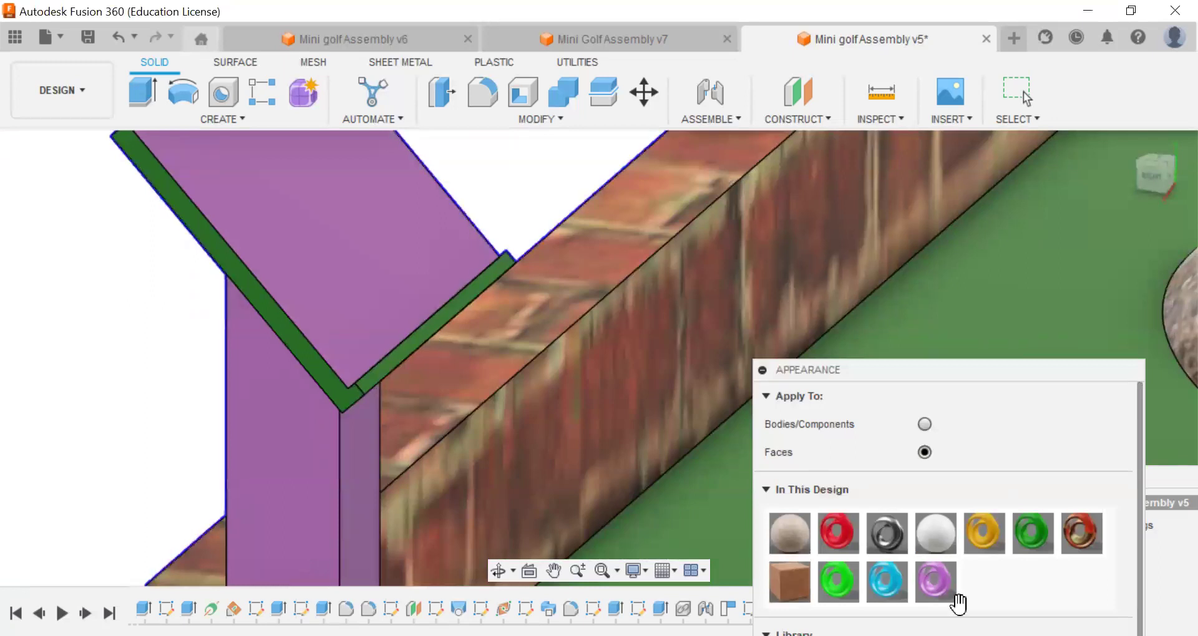
{"action": "left_click_drag", "start_coordinate": [936, 579], "coordinate": [473, 282]}
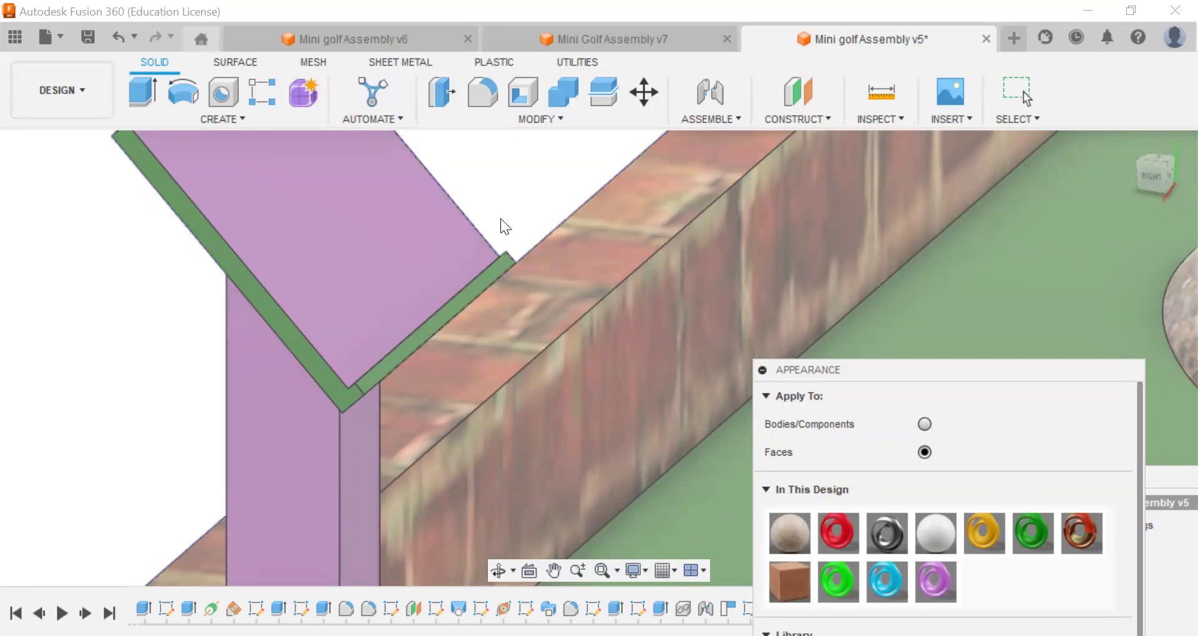
{"action": "left_click_drag", "start_coordinate": [886, 581], "coordinate": [456, 303]}
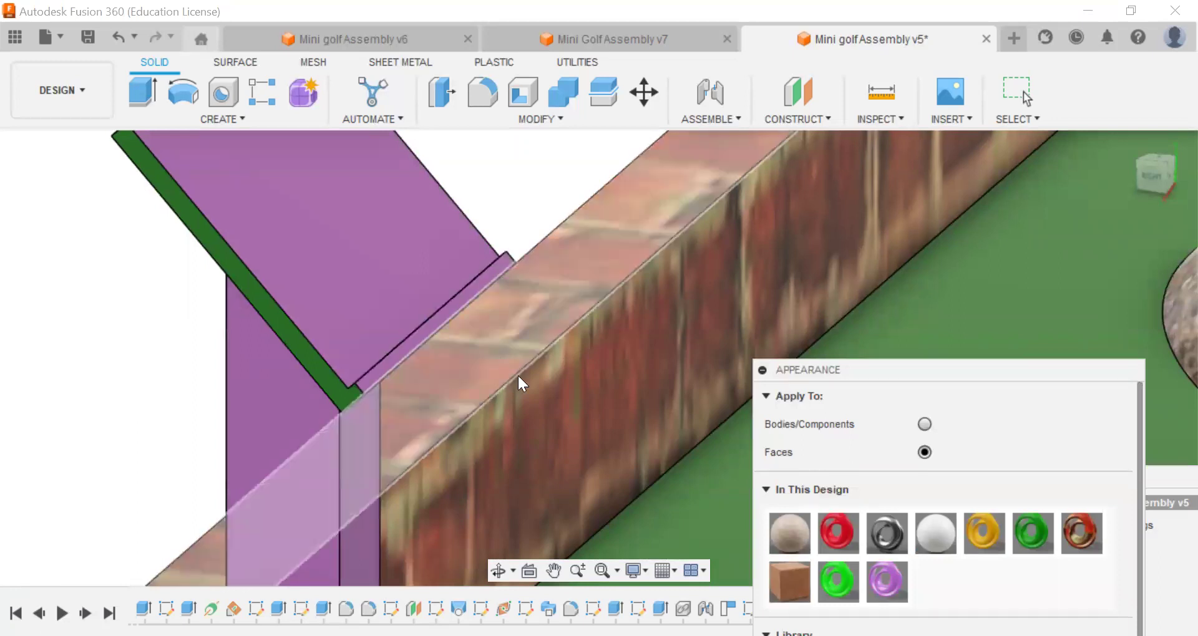
{"action": "left_click_drag", "start_coordinate": [886, 580], "coordinate": [315, 375]}
Apply the light purple appearance to the narrow inner face of the board's lip and end the Appearance command
{"action": "left_click_drag", "start_coordinate": [1159, 181], "coordinate": [1159, 306]}
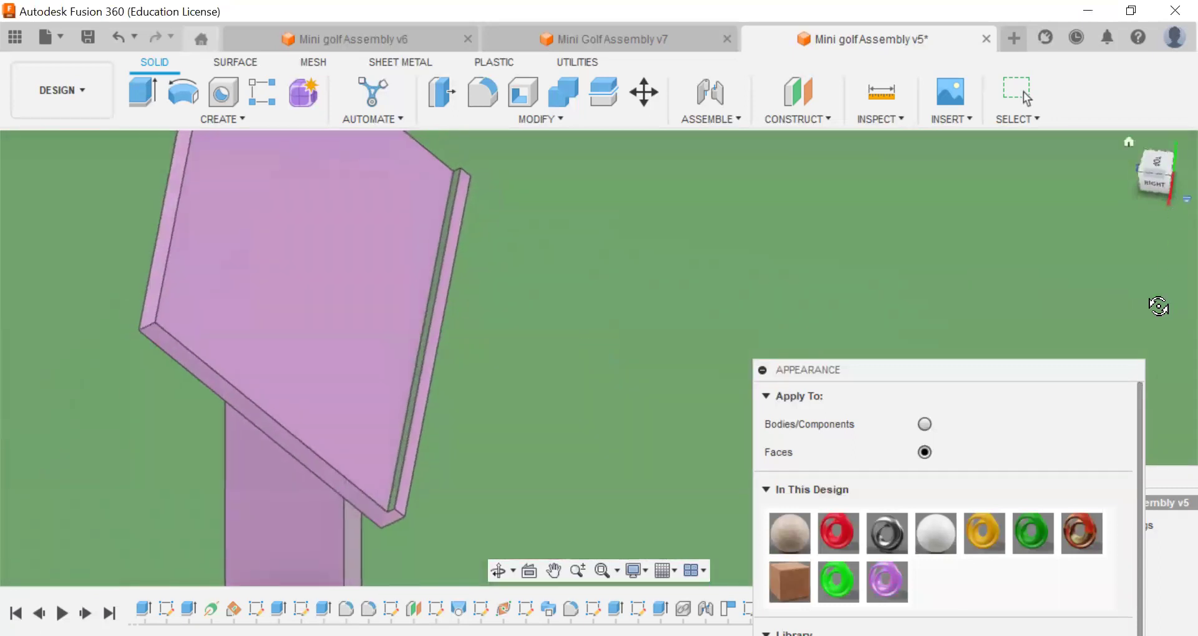
{"action": "mouse_move", "coordinate": [886, 581]}
{"action": "left_mouse_down"}
{"action": "mouse_move", "coordinate": [382, 349]}
{"action": "mouse_move", "coordinate": [412, 404]}
{"action": "mouse_move", "coordinate": [580, 442]}
{"action": "mouse_move", "coordinate": [886, 579]}
{"action": "left_mouse_up"}
{"action": "scroll", "coordinate": [503, 319], "scroll_direction": "up", "scroll_amount": 5}
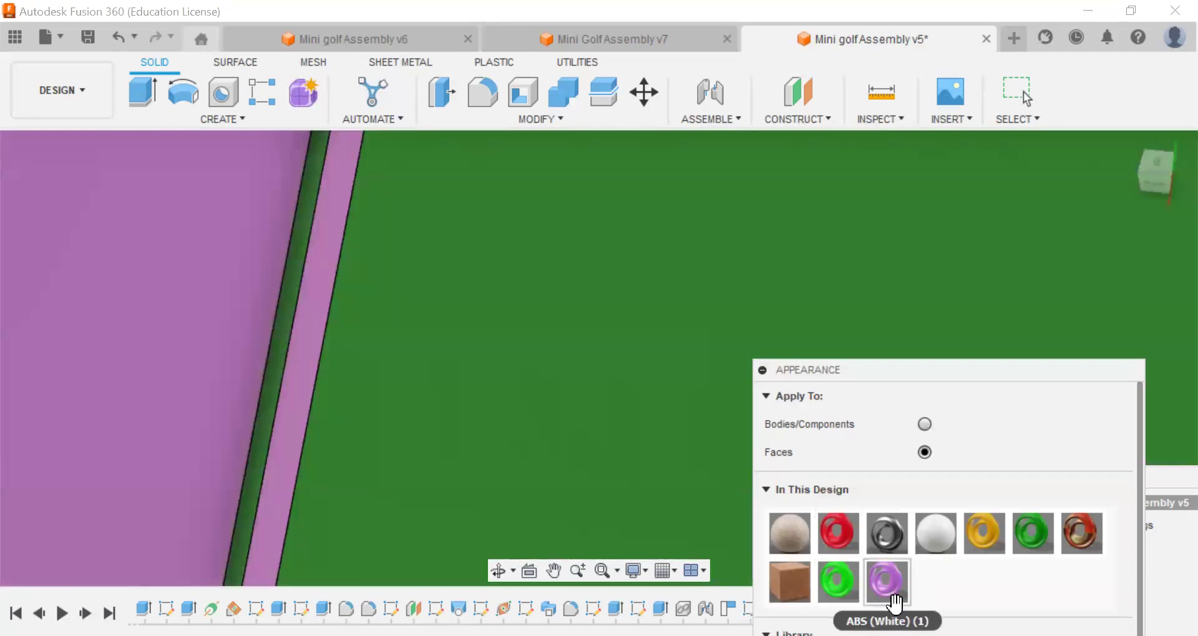
{"action": "left_click_drag", "start_coordinate": [887, 587], "coordinate": [264, 425]}
{"action": "scroll", "coordinate": [537, 312], "scroll_direction": "down", "scroll_amount": 5}
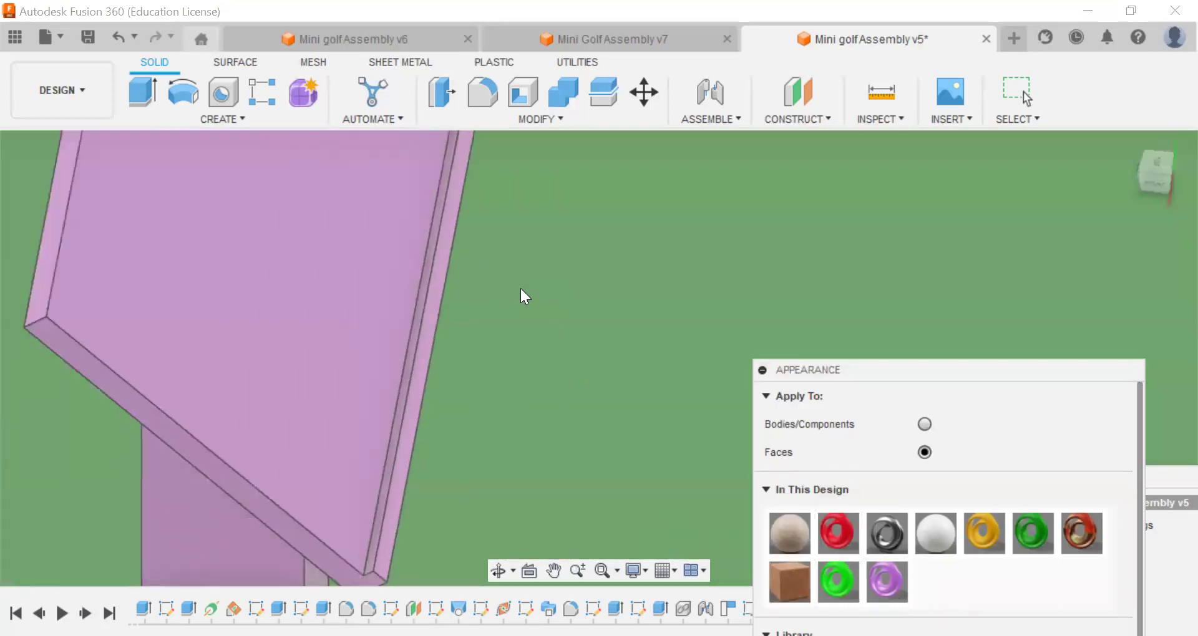
{"action": "scroll", "coordinate": [521, 288], "scroll_direction": "down", "scroll_amount": 4}
{"action": "mouse_move", "coordinate": [1168, 187]}
{"action": "left_mouse_down"}
{"action": "mouse_move", "coordinate": [1130, 199]}
{"action": "mouse_move", "coordinate": [949, 193]}
{"action": "mouse_move", "coordinate": [816, 148]}
{"action": "left_mouse_up"}
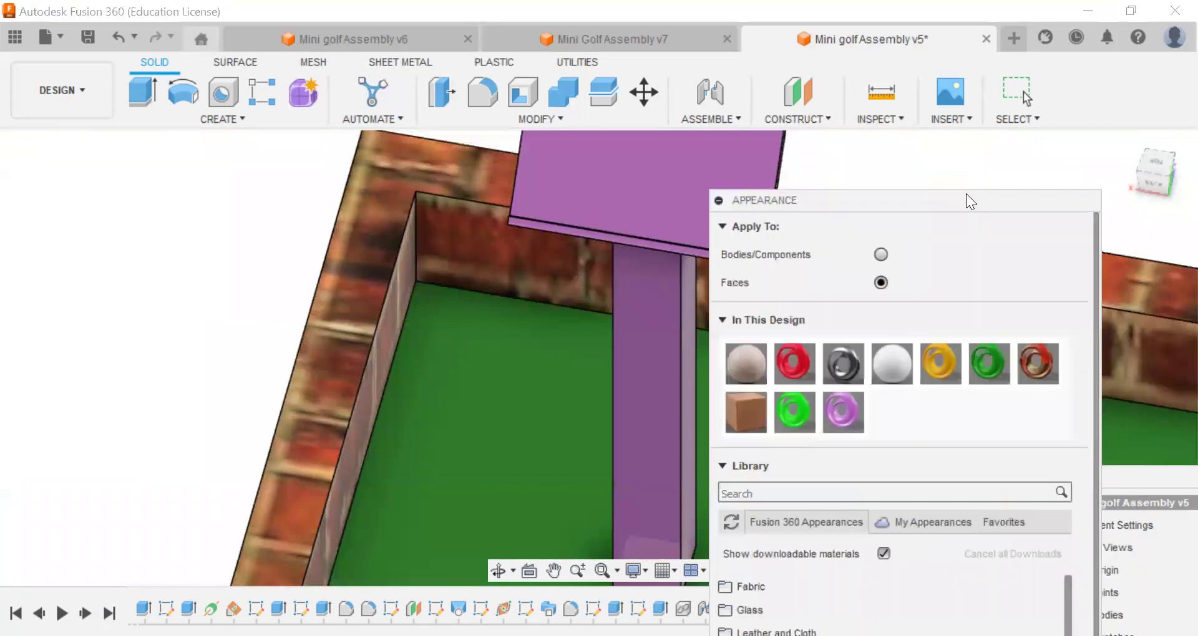
{"action": "left_click_drag", "start_coordinate": [966, 193], "coordinate": [579, 23]}
{"action": "key", "text": "Escape"}
Examine the whole mini golf course, including the corner post and the pond's colour
{"action": "scroll", "coordinate": [710, 365], "scroll_direction": "down", "scroll_amount": 6}
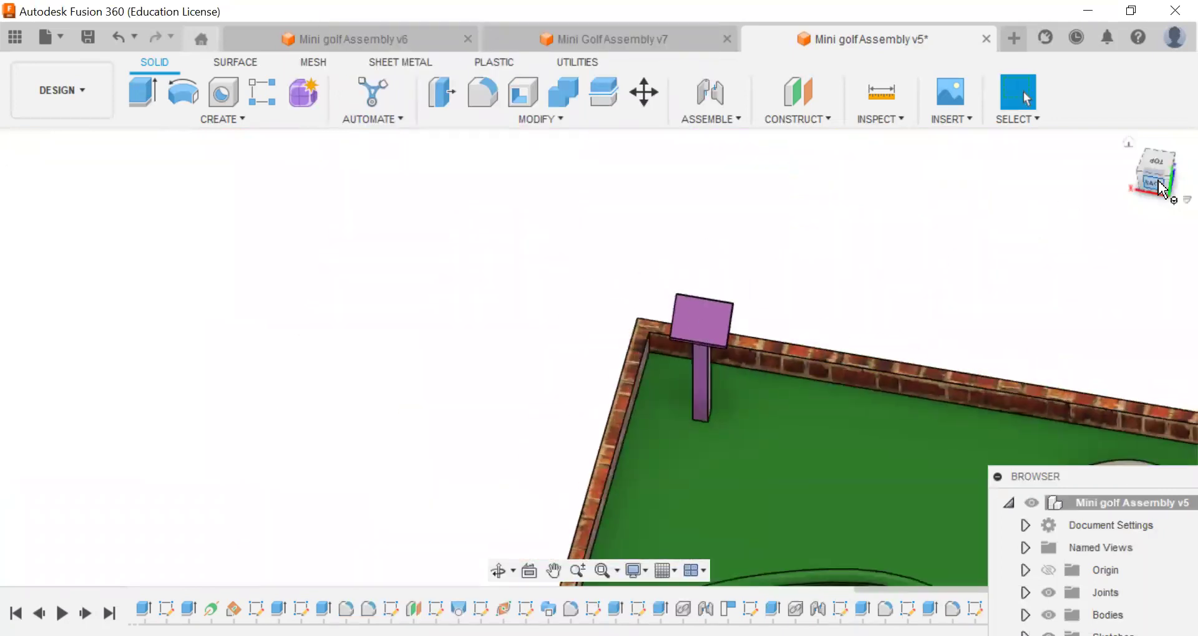
{"action": "left_click", "coordinate": [584, 570]}
{"action": "left_click", "coordinate": [601, 571]}
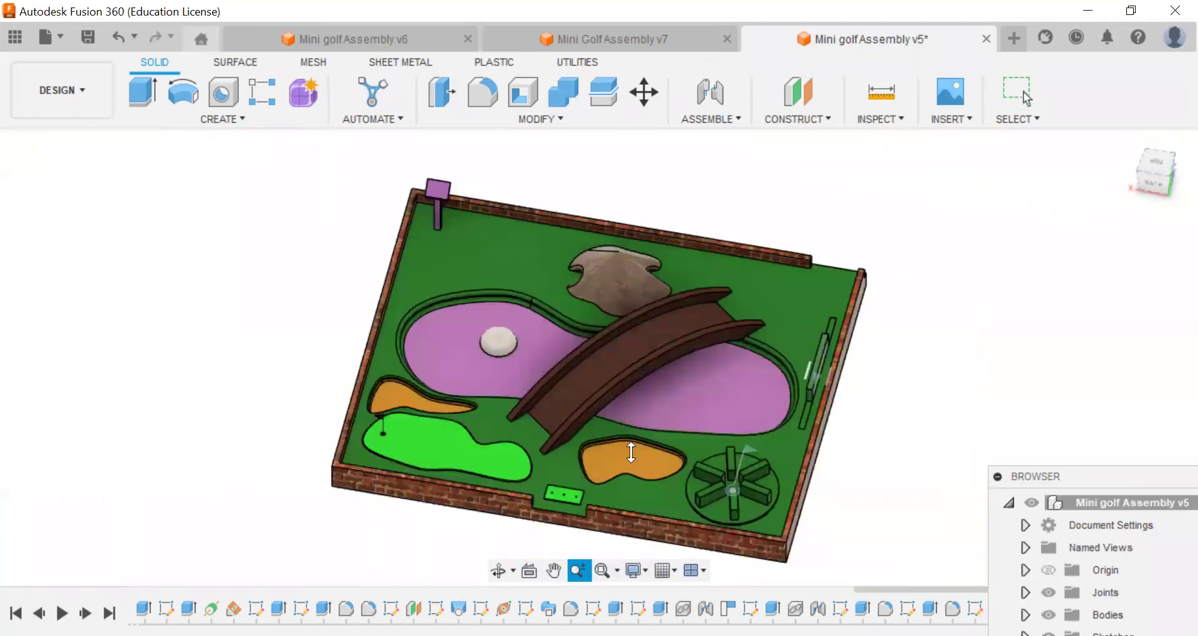
{"action": "scroll", "coordinate": [631, 452], "scroll_direction": "up", "scroll_amount": 3}
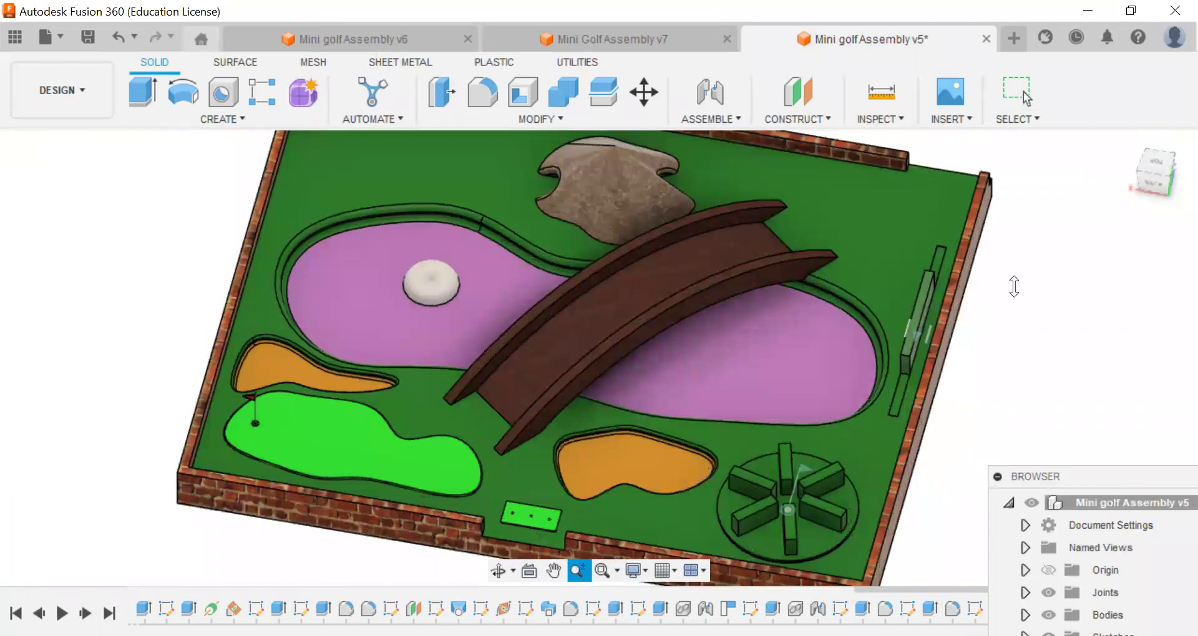
{"action": "left_click_drag", "start_coordinate": [1016, 308], "coordinate": [1058, 261]}
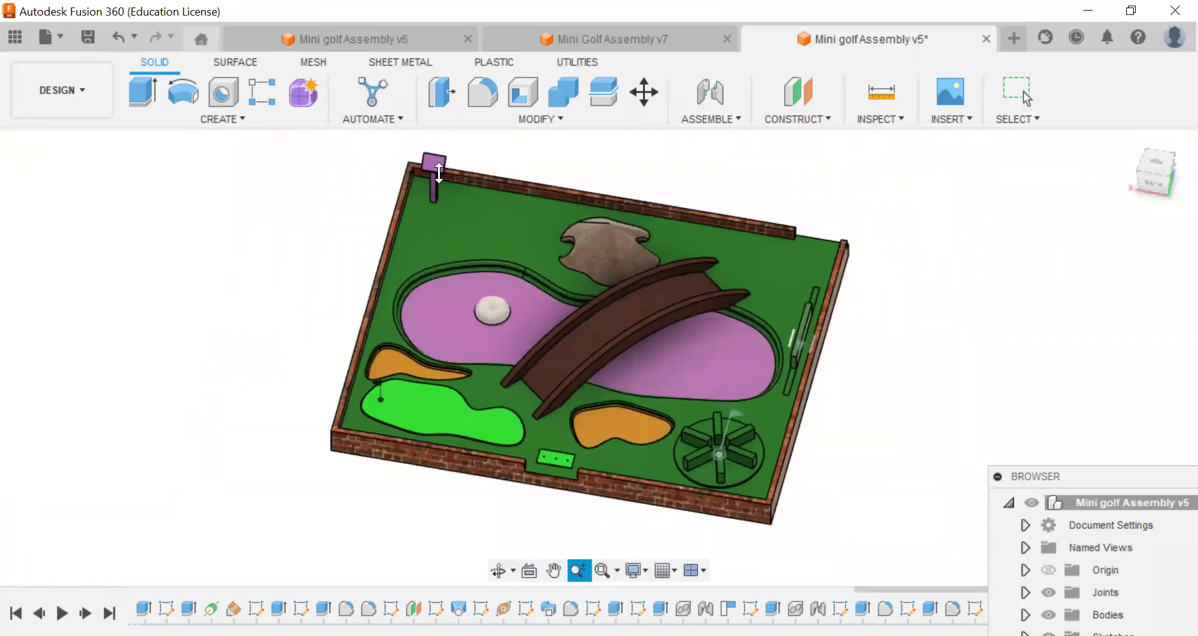
{"action": "right_click", "coordinate": [1026, 232]}
{"action": "left_click", "coordinate": [1069, 232]}
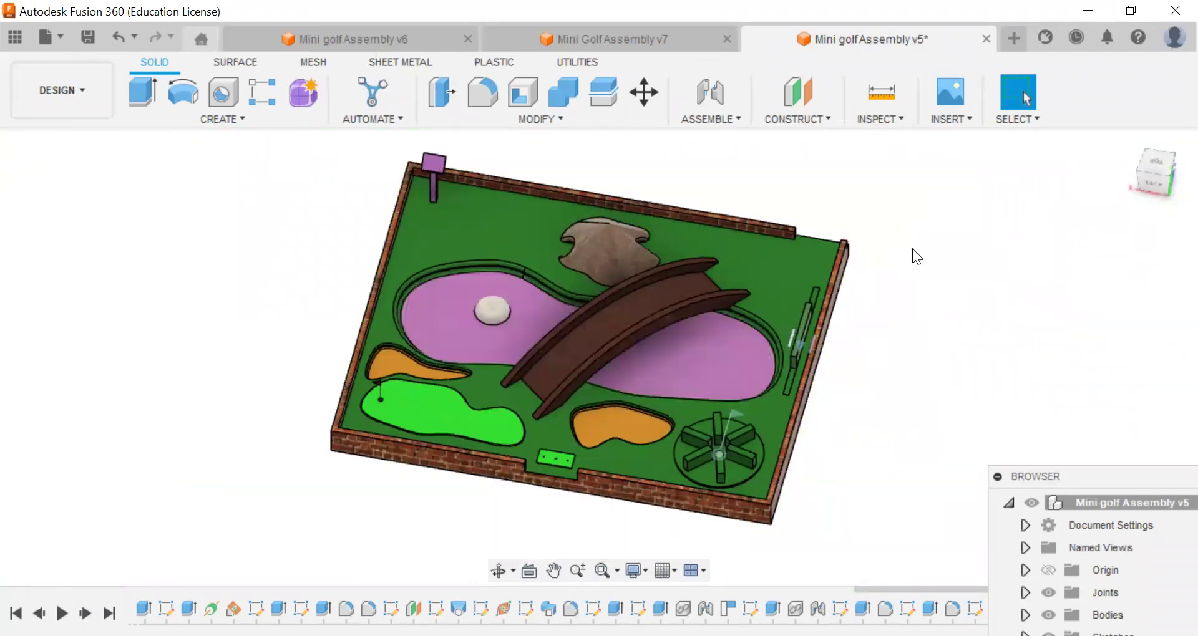
Duplicate the light purple appearance and recolour the copy light blue with RGB 44, 176, 224
{"action": "left_click", "coordinate": [545, 122]}
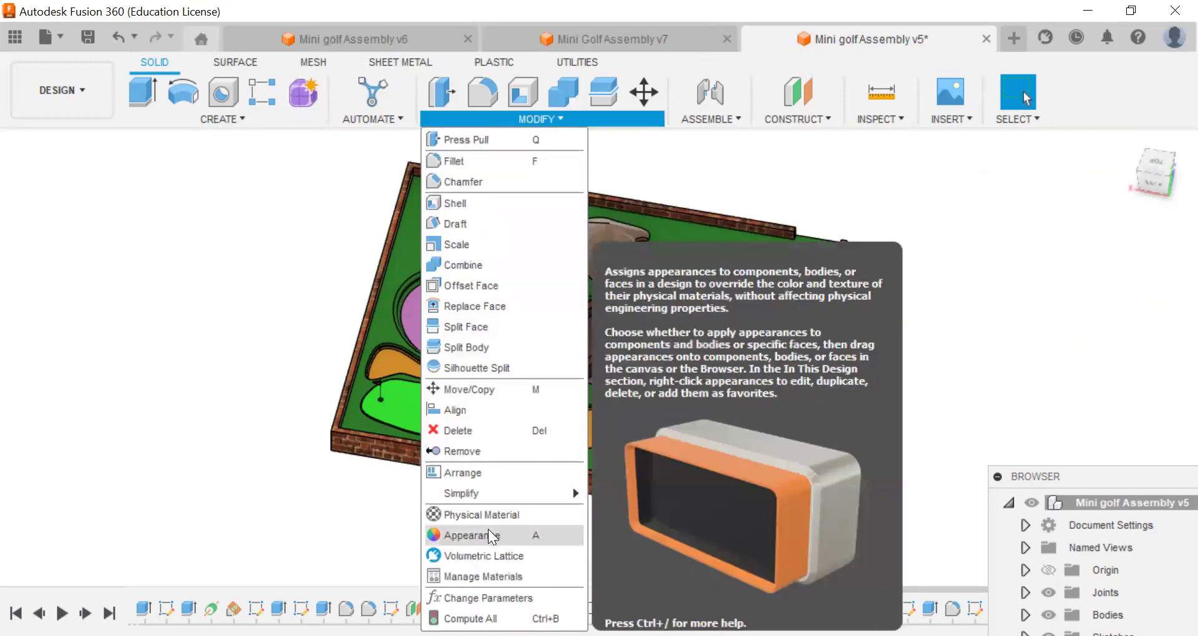
{"action": "key", "text": "a"}
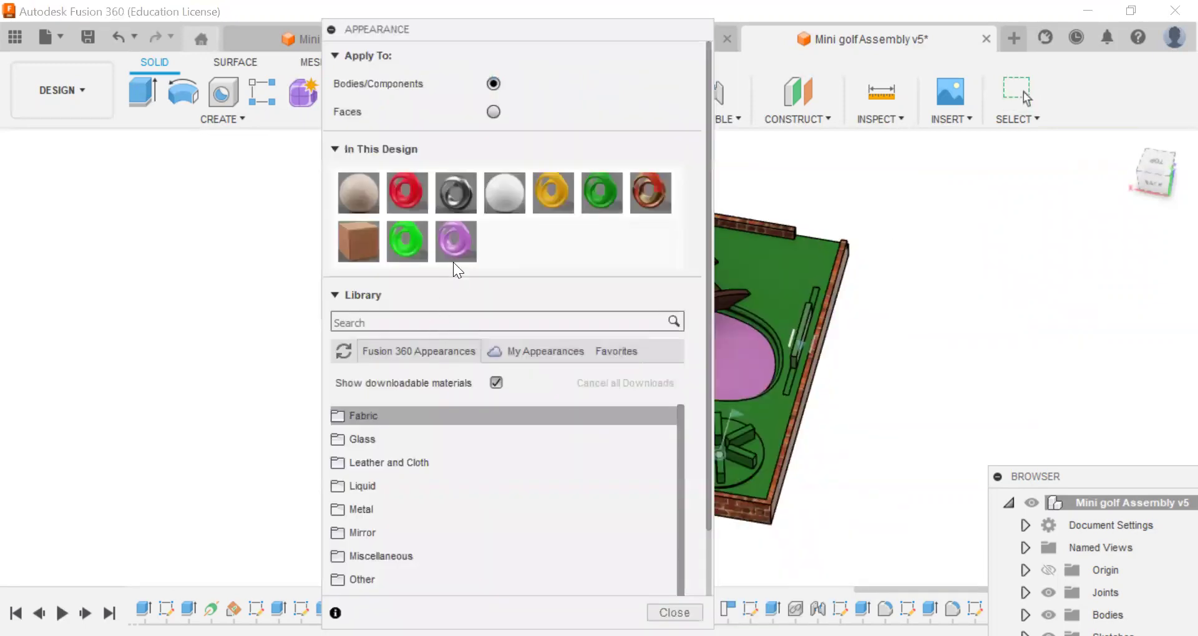
{"action": "right_click", "coordinate": [451, 235]}
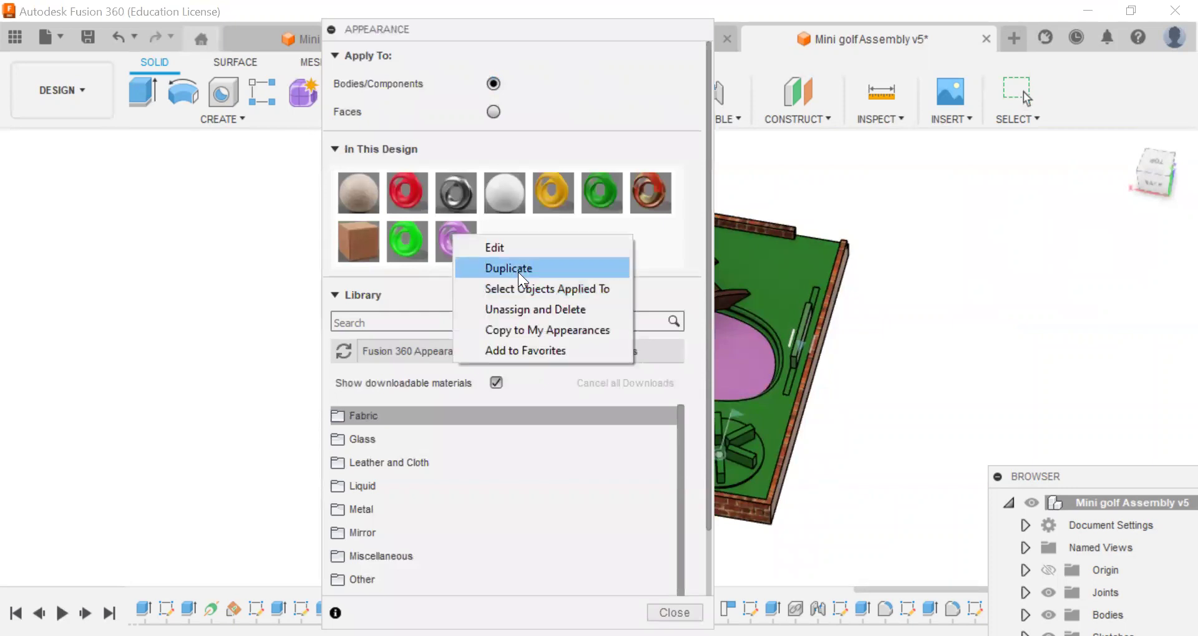
{"action": "left_click", "coordinate": [518, 272]}
{"action": "double_click", "coordinate": [512, 243]}
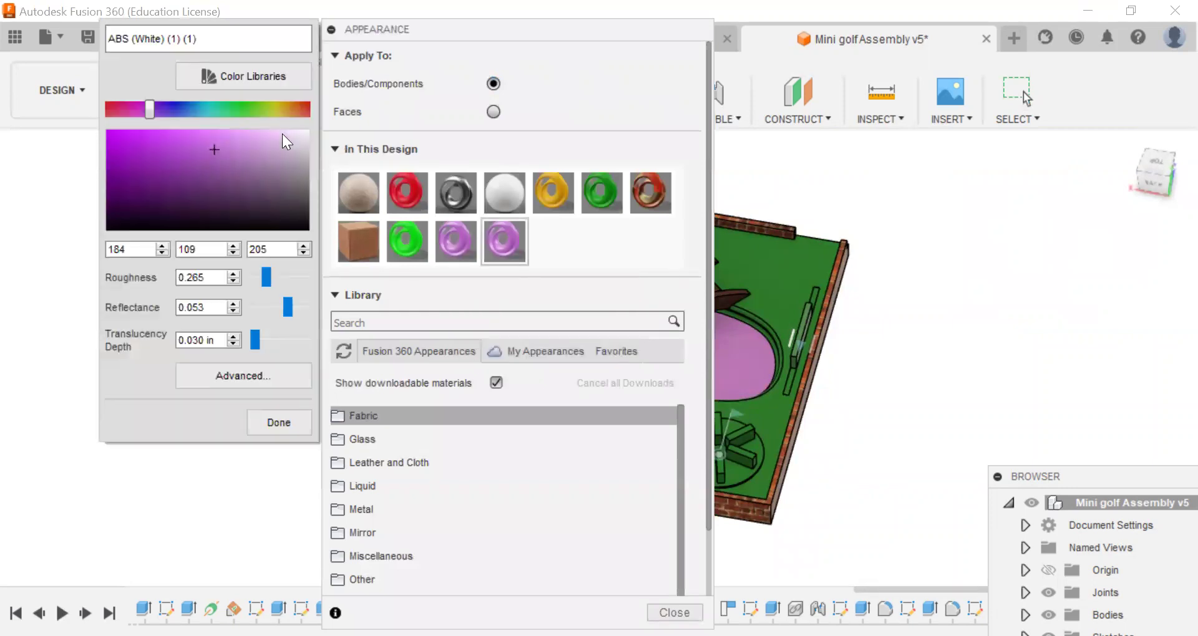
{"action": "left_click_drag", "start_coordinate": [155, 107], "coordinate": [199, 107]}
{"action": "left_click_drag", "start_coordinate": [215, 146], "coordinate": [146, 142]}
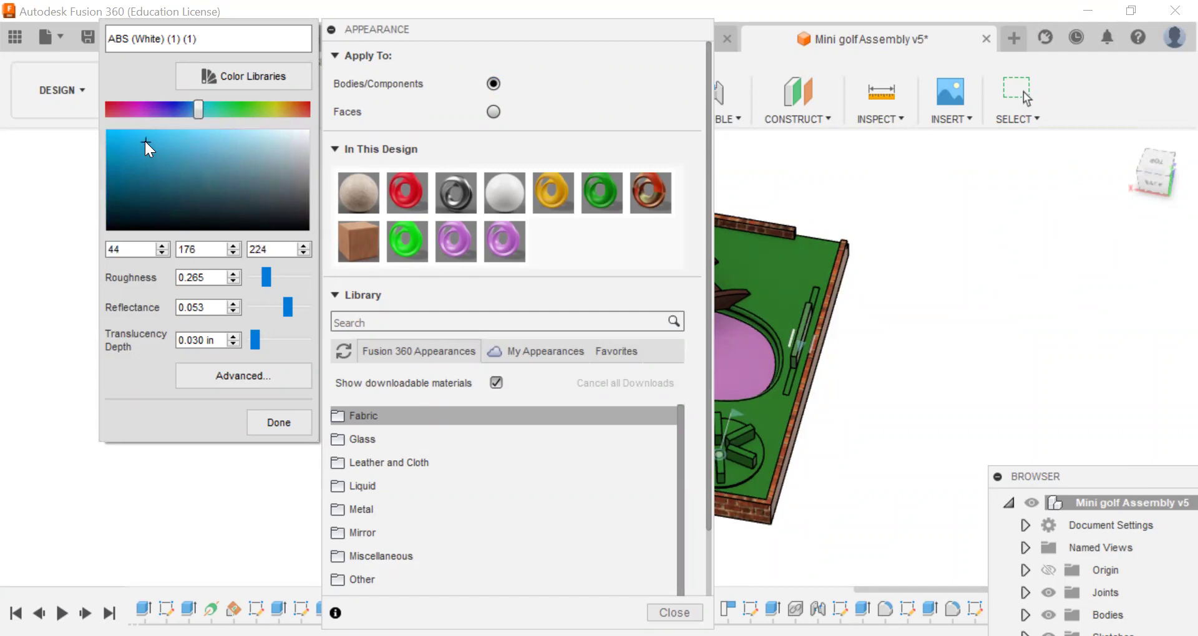
{"action": "left_click", "coordinate": [273, 427]}
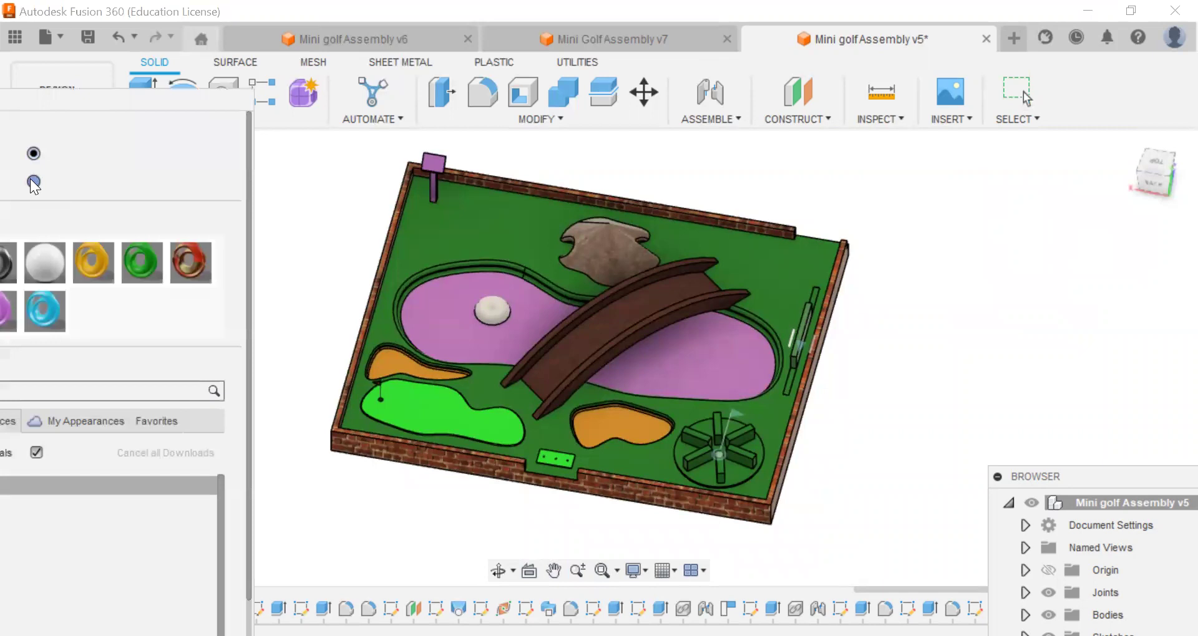
Apply the light blue appearance to the pond floor, using the Faces option
{"action": "left_click", "coordinate": [34, 180]}
{"action": "left_click_drag", "start_coordinate": [45, 310], "coordinate": [415, 309]}
{"action": "scroll", "coordinate": [1111, 291], "scroll_direction": "down", "scroll_amount": 1}
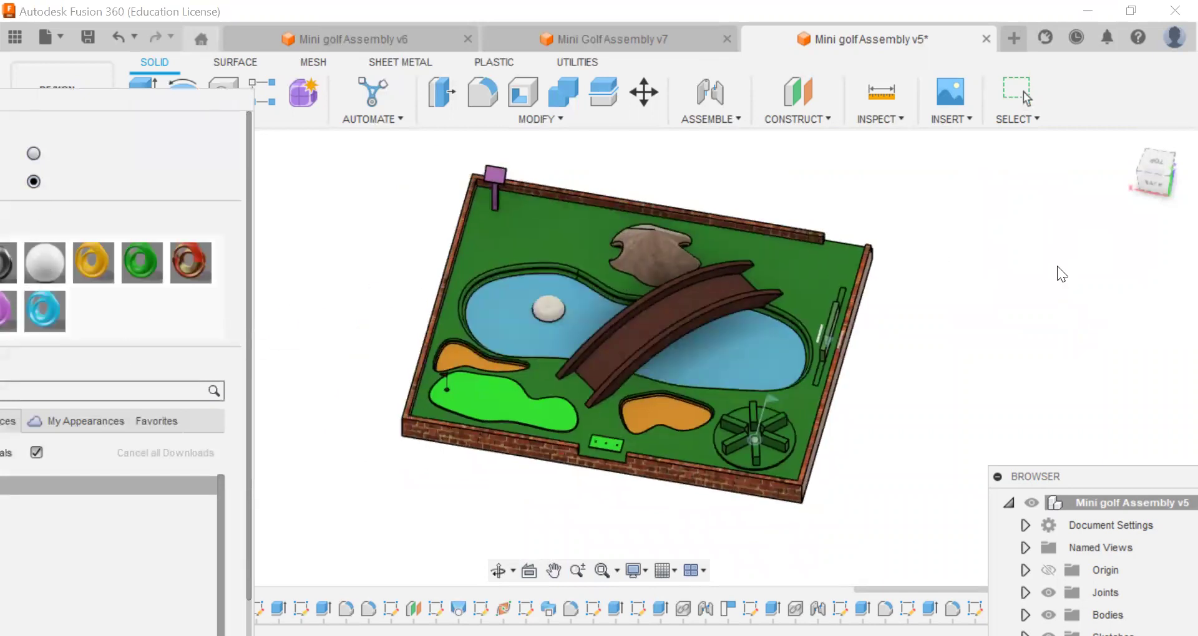
{"action": "mouse_move", "coordinate": [1151, 180]}
{"action": "left_mouse_down"}
{"action": "mouse_move", "coordinate": [1168, 182]}
{"action": "mouse_move", "coordinate": [1169, 165]}
{"action": "mouse_move", "coordinate": [1148, 172]}
{"action": "left_mouse_up"}
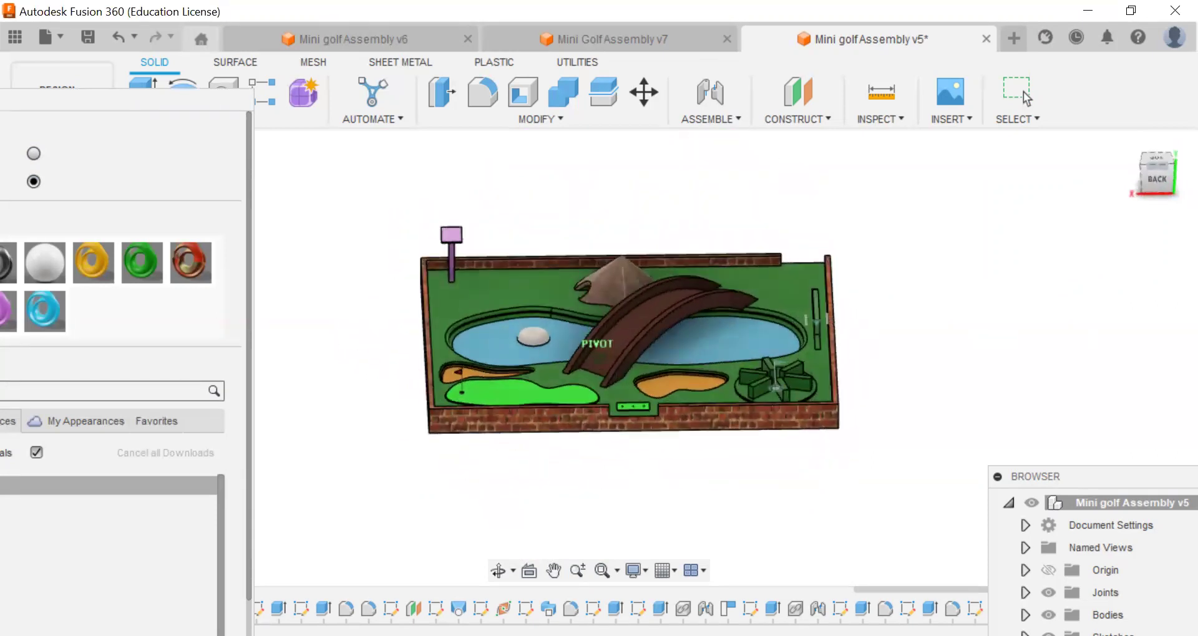